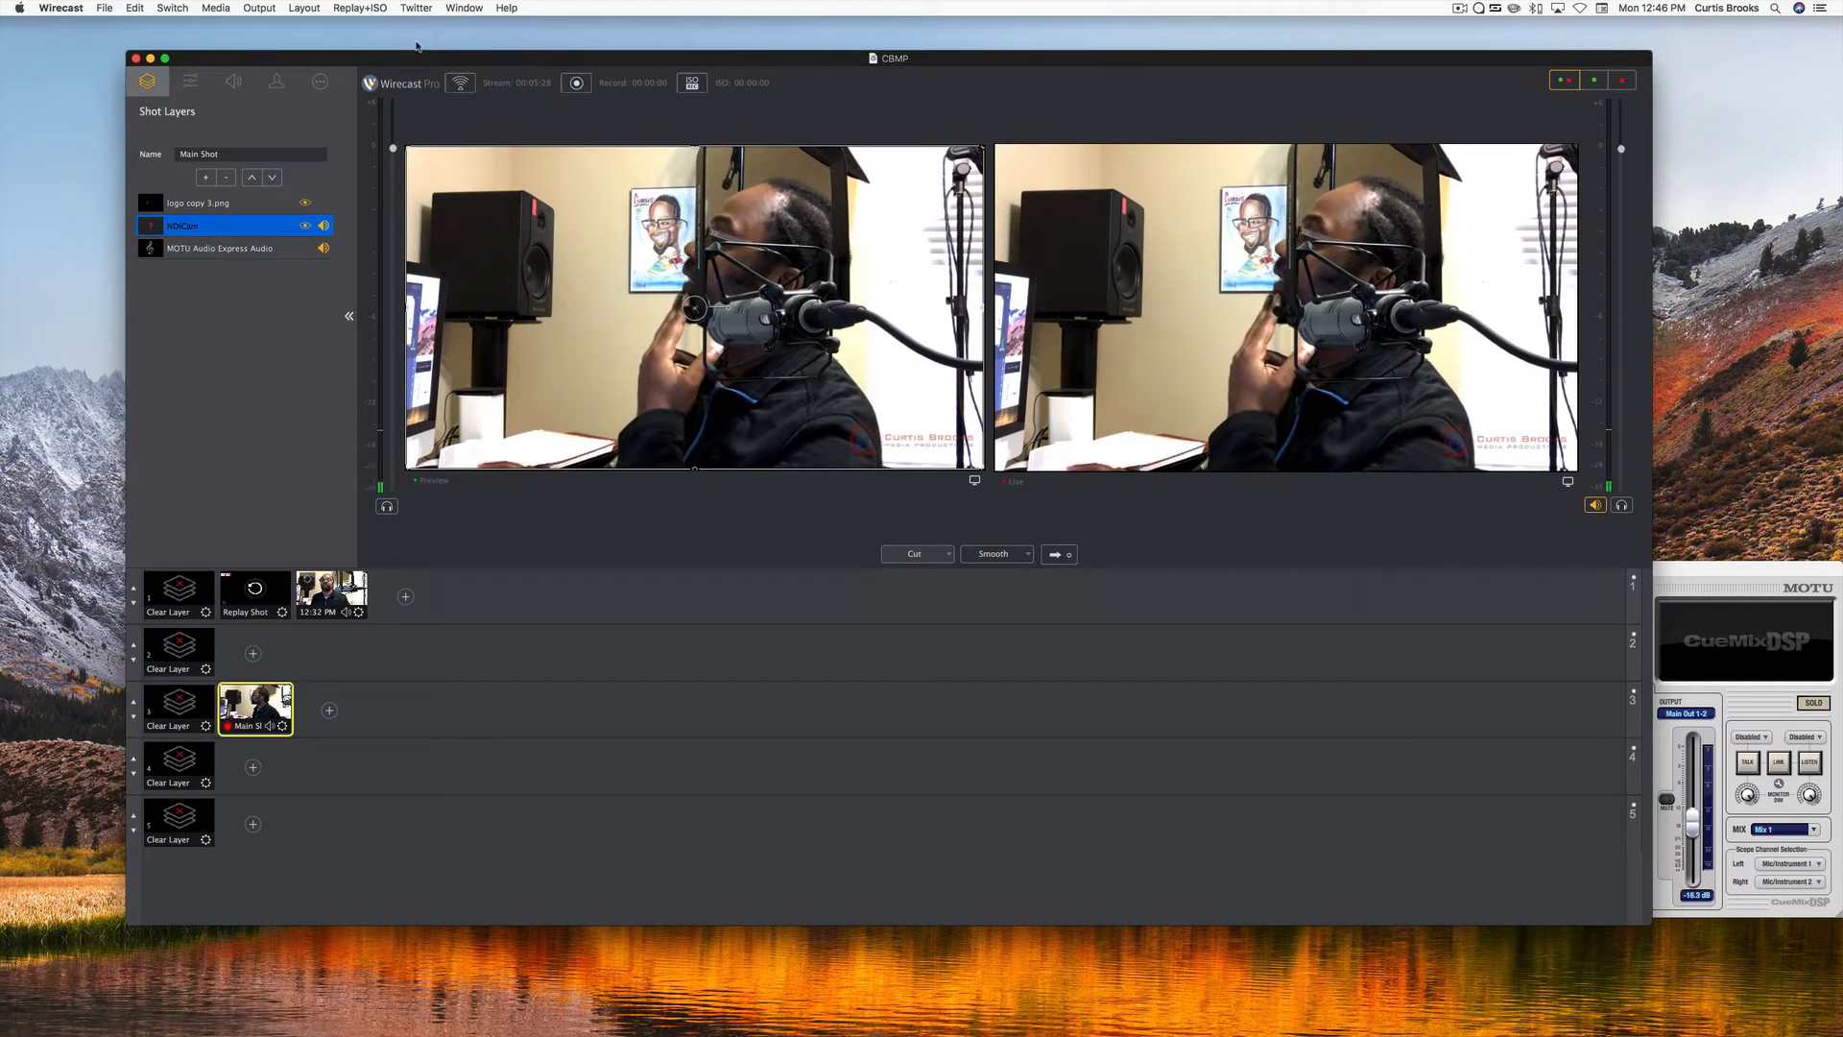
Open the Replay and ISO configuration and view the Program Replay options after a look at the Replay Settings.
{"action": "left_click", "coordinate": [343, 9]}
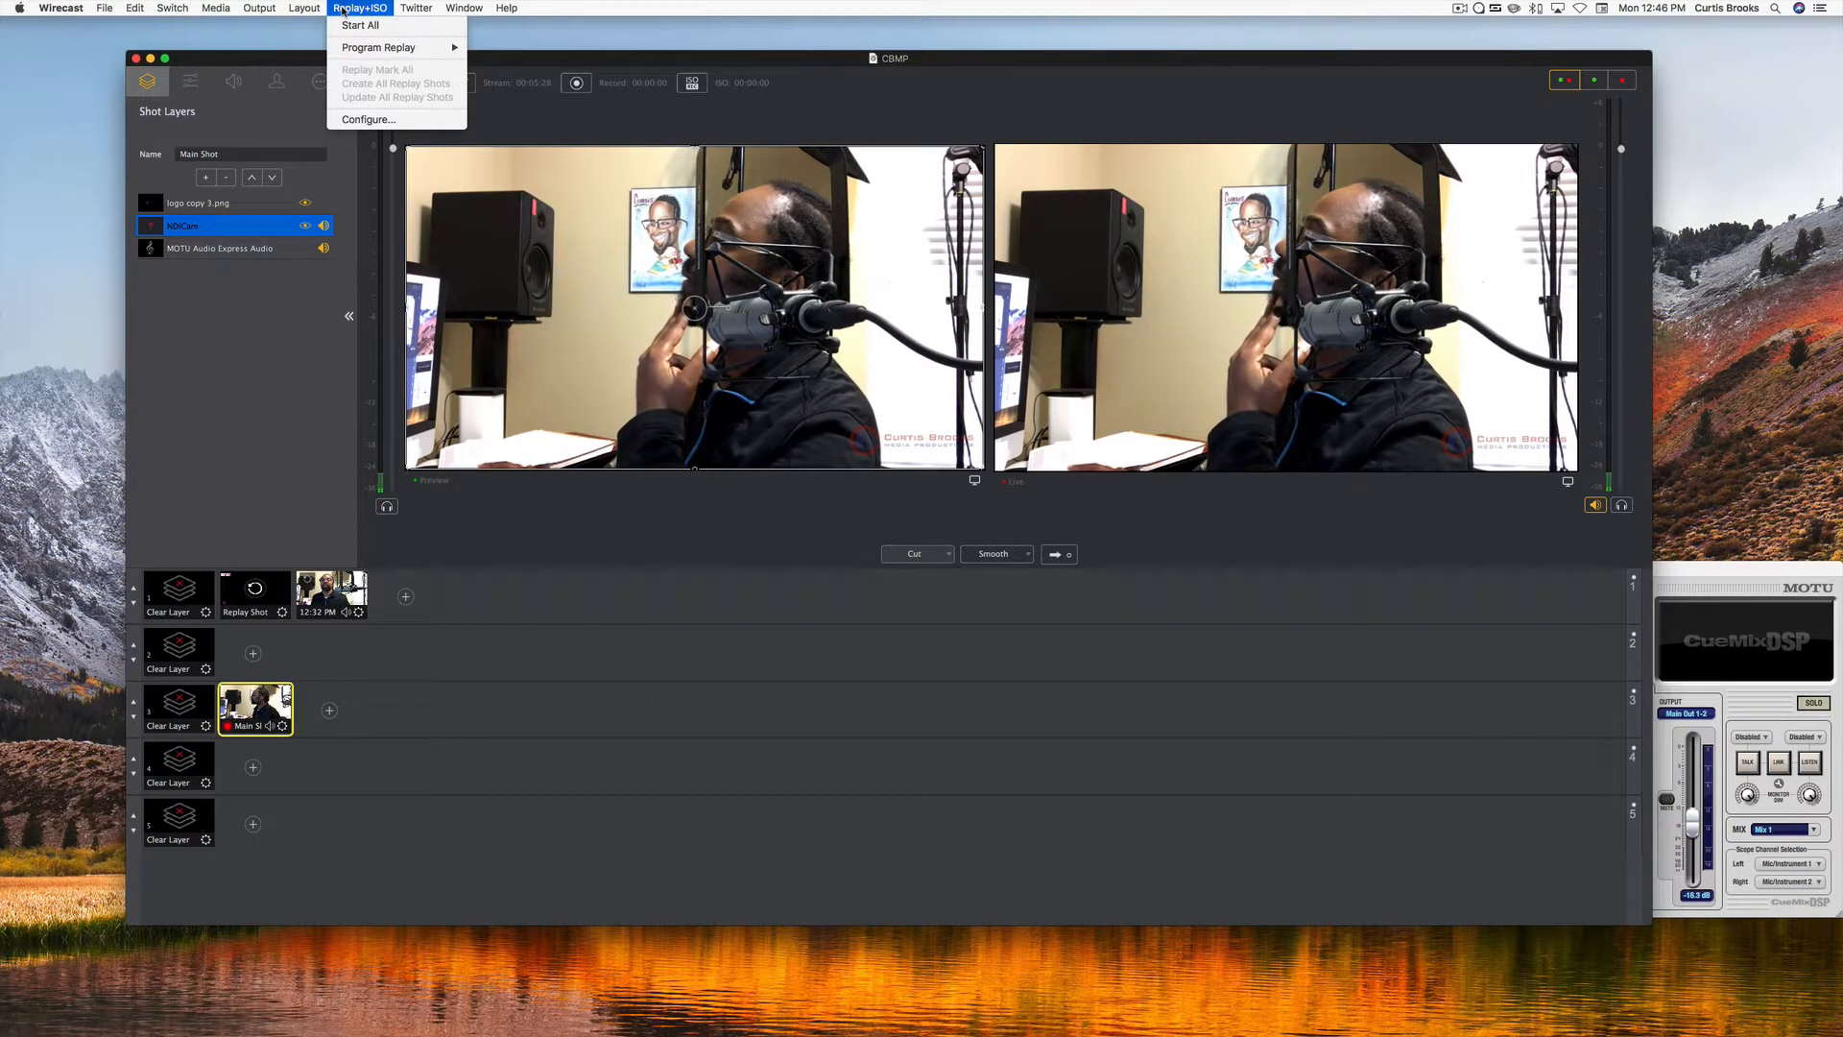
{"action": "left_click", "coordinate": [348, 121]}
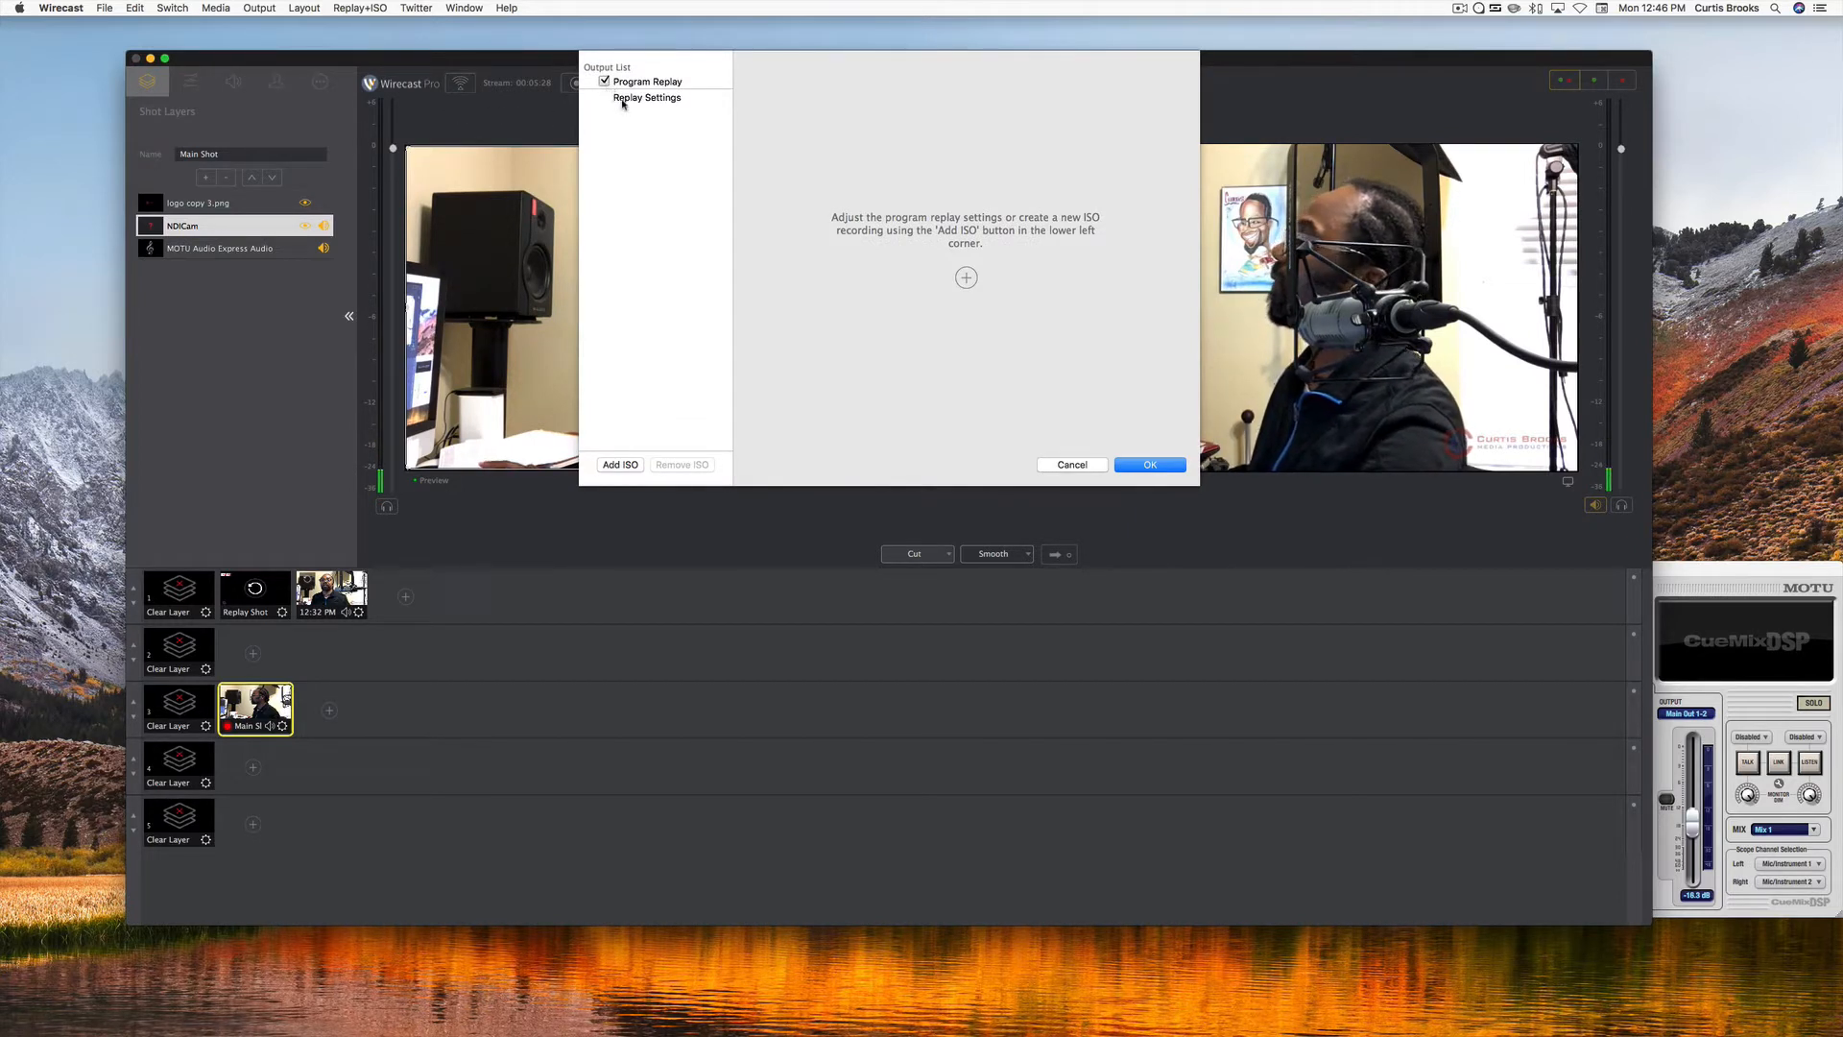
{"action": "left_click", "coordinate": [623, 100]}
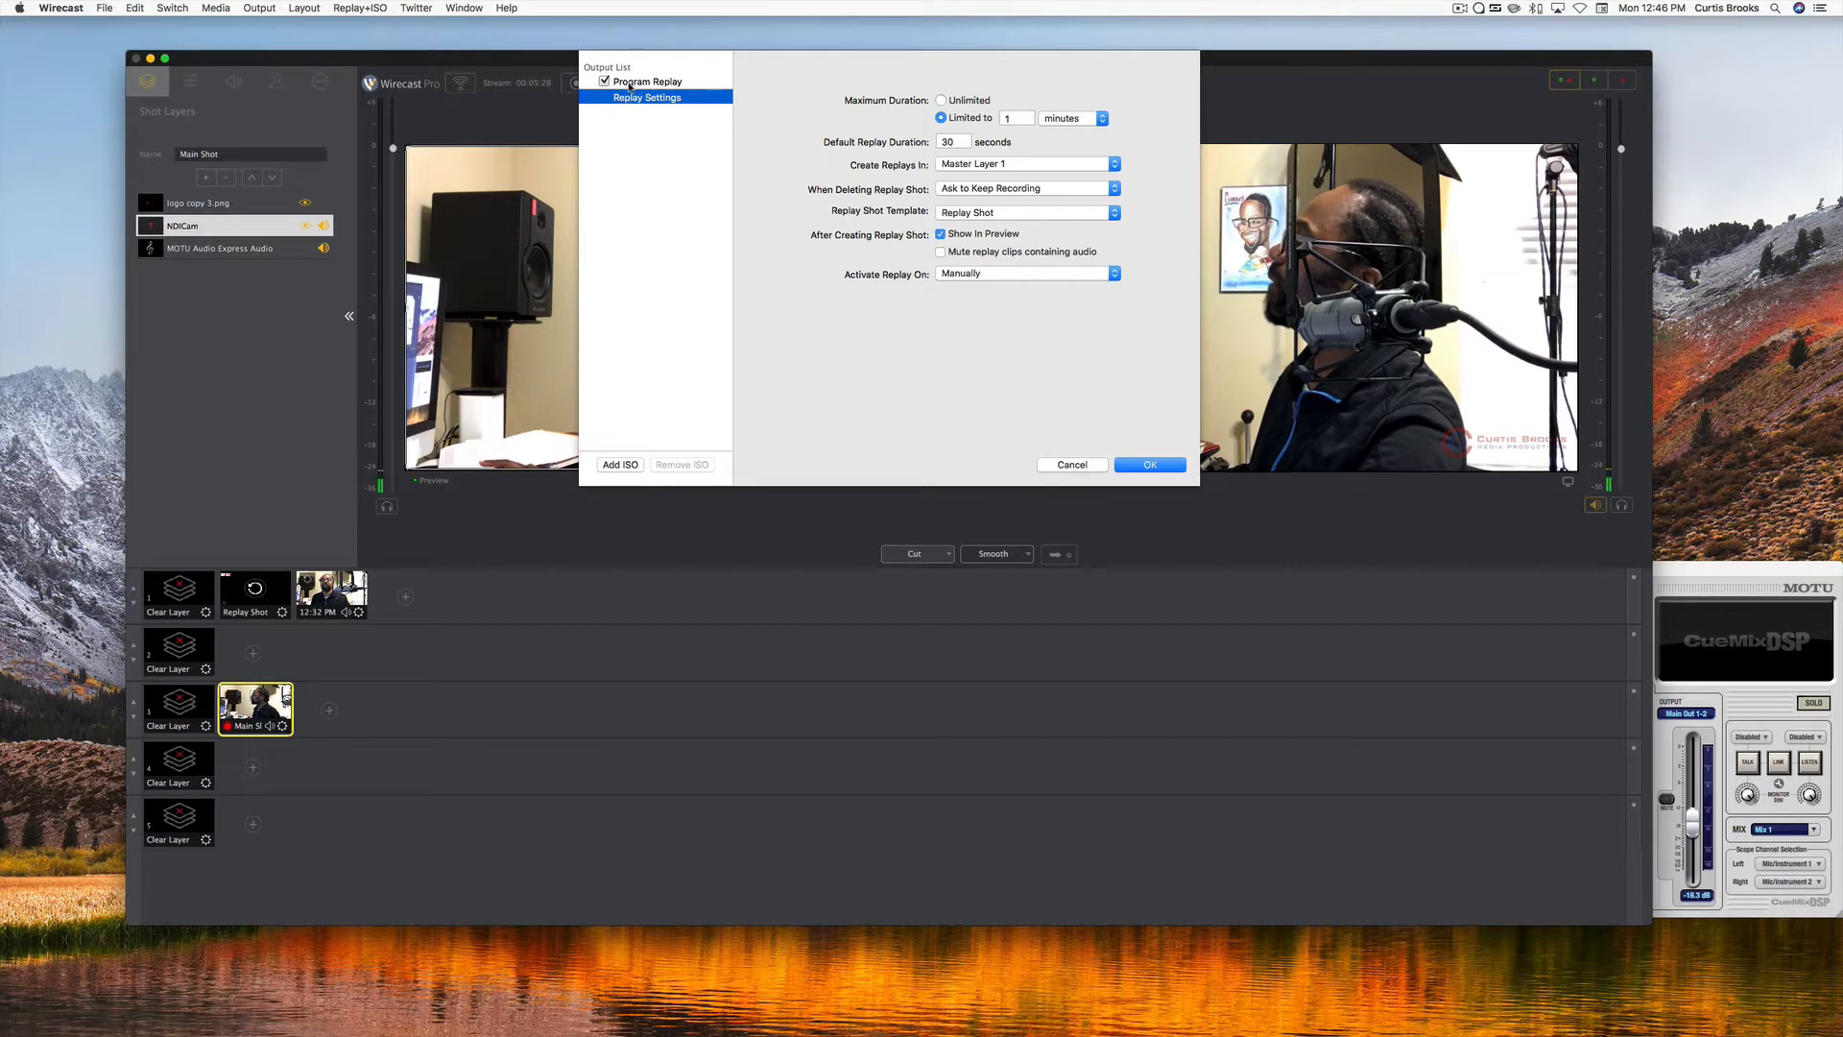
{"action": "left_click", "coordinate": [630, 84]}
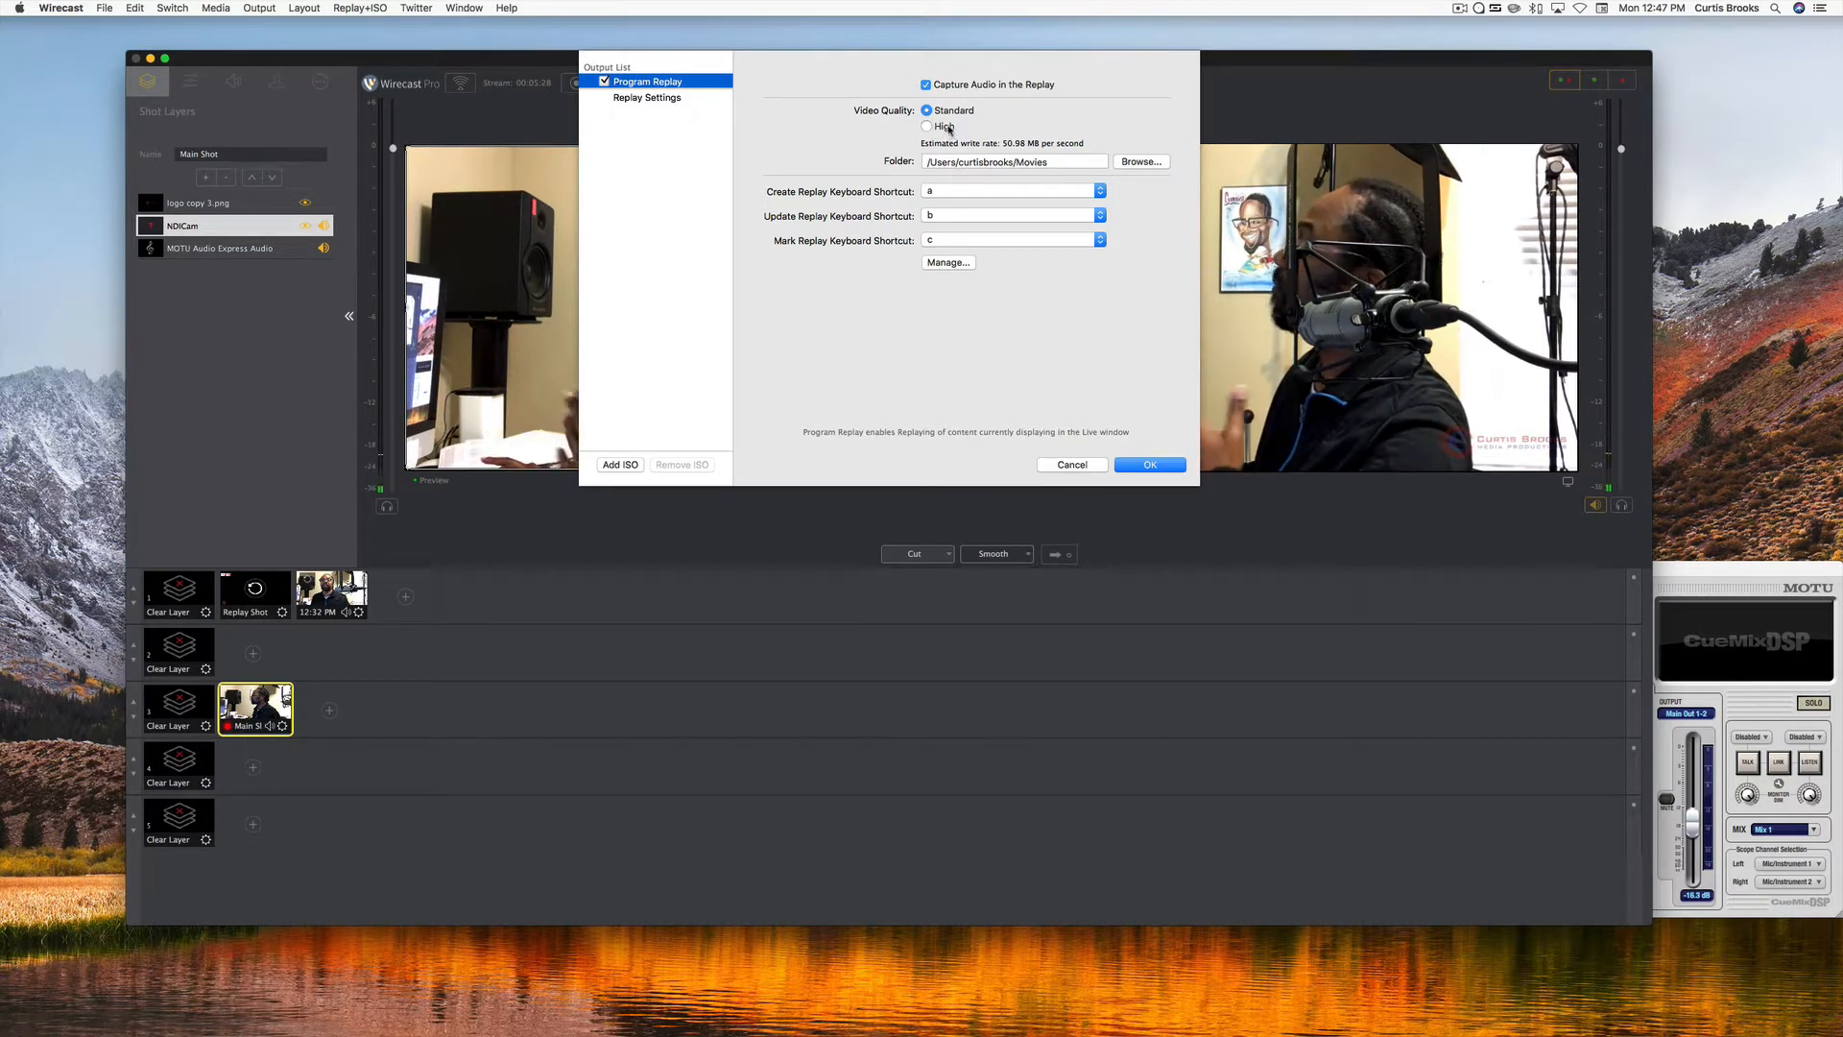
Look through the Movies folder as a replay storage location without choosing it, and review the key bindings used for the replay shortcuts.
{"action": "left_click", "coordinate": [1120, 167]}
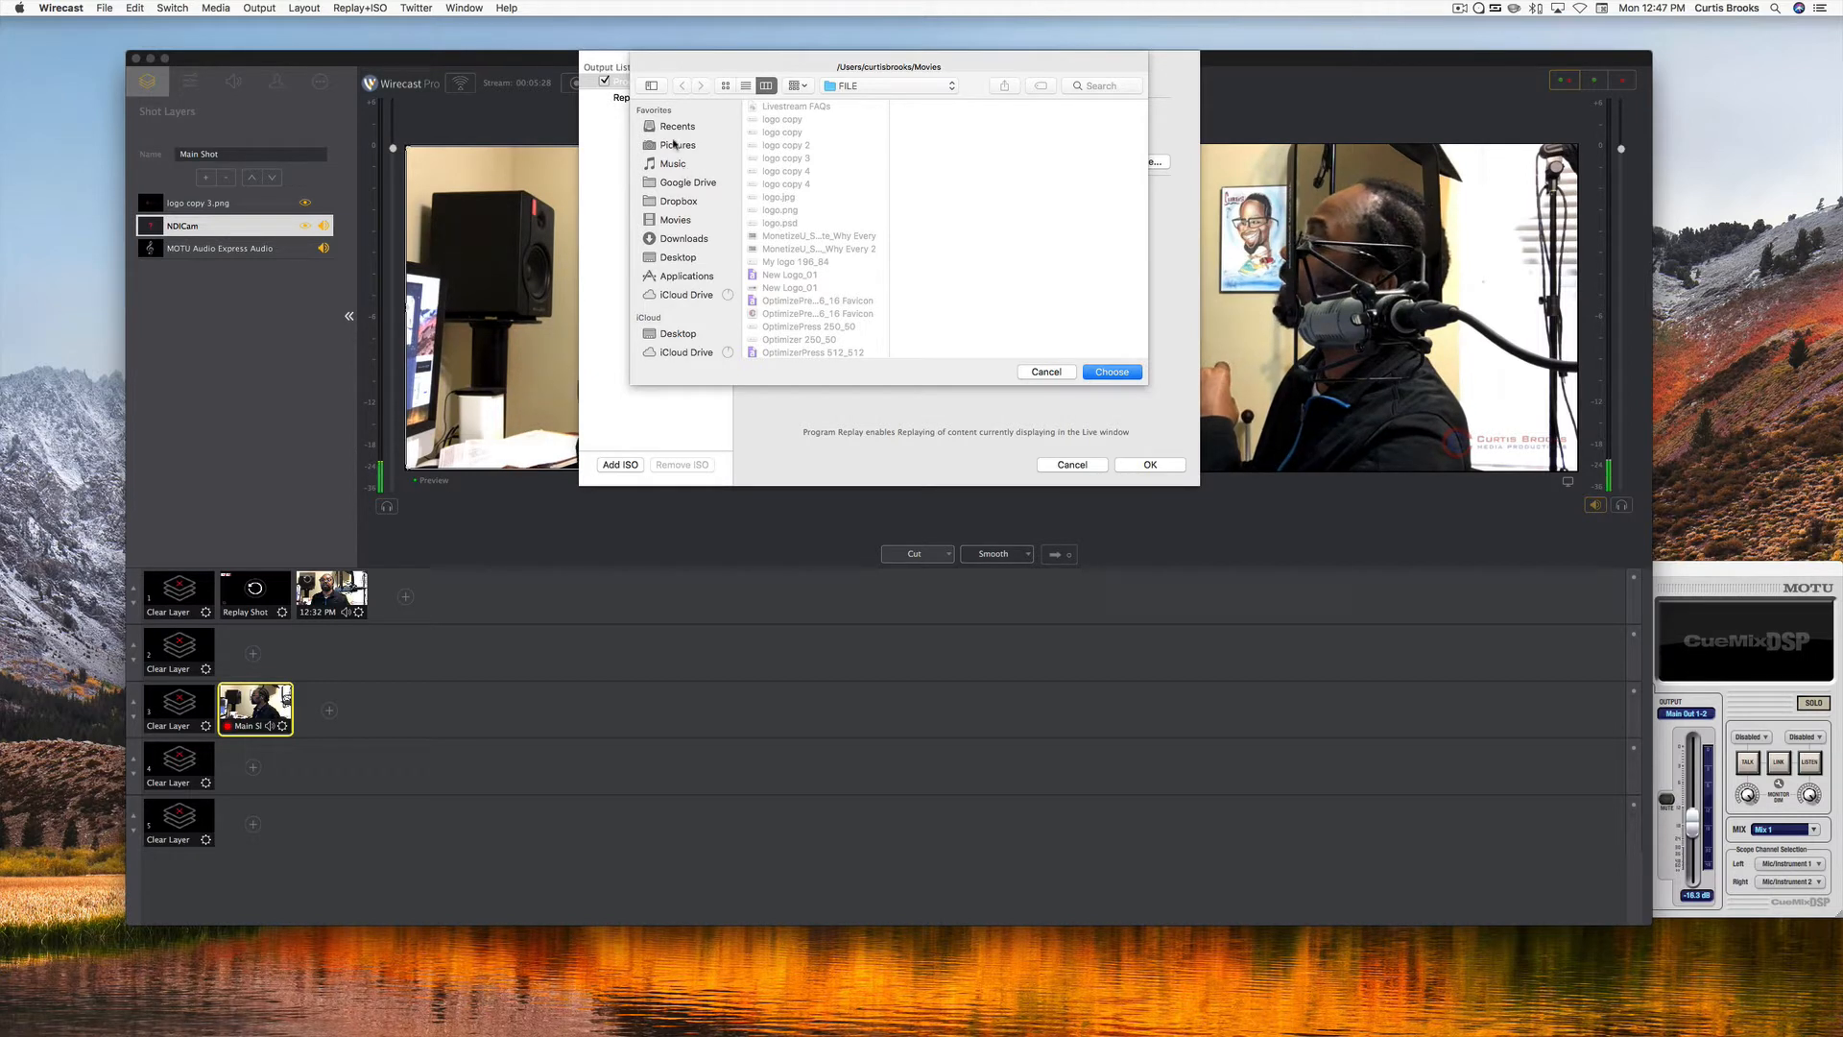
{"action": "left_click", "coordinate": [675, 220]}
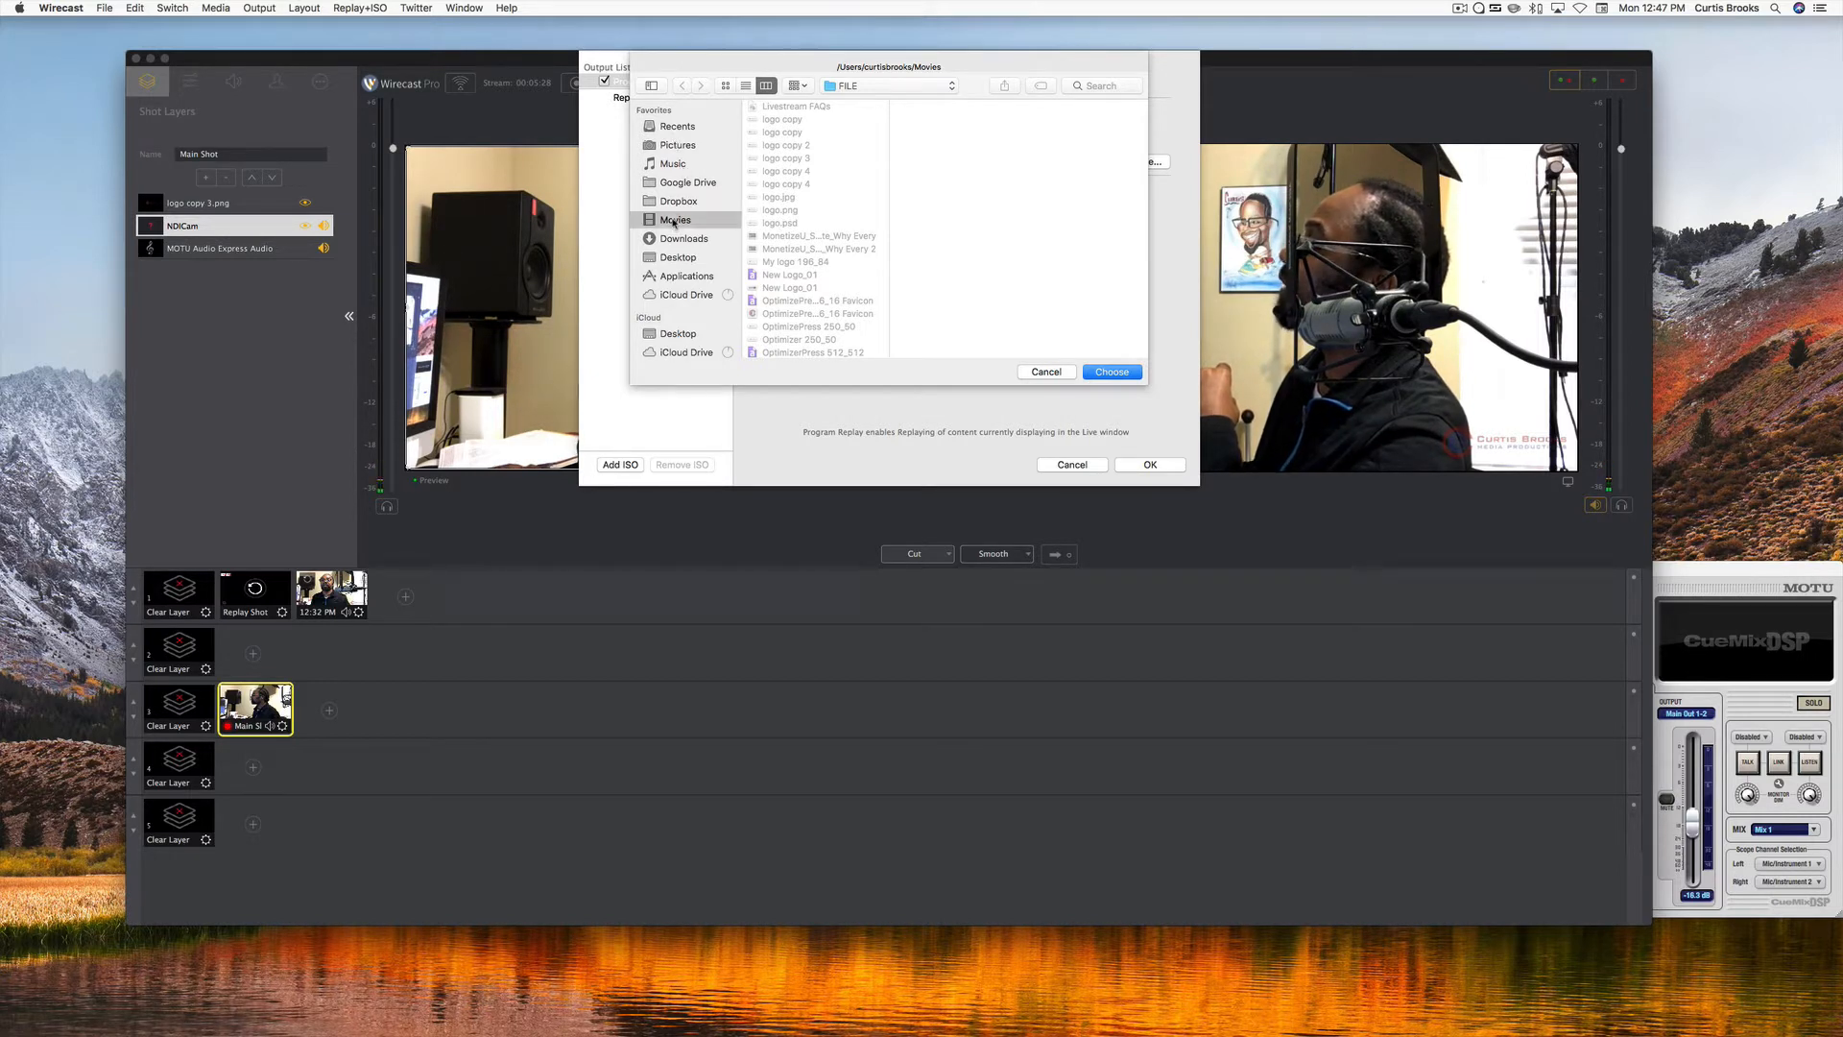
{"action": "scroll", "coordinate": [788, 249], "scroll_direction": "down", "scroll_amount": 10}
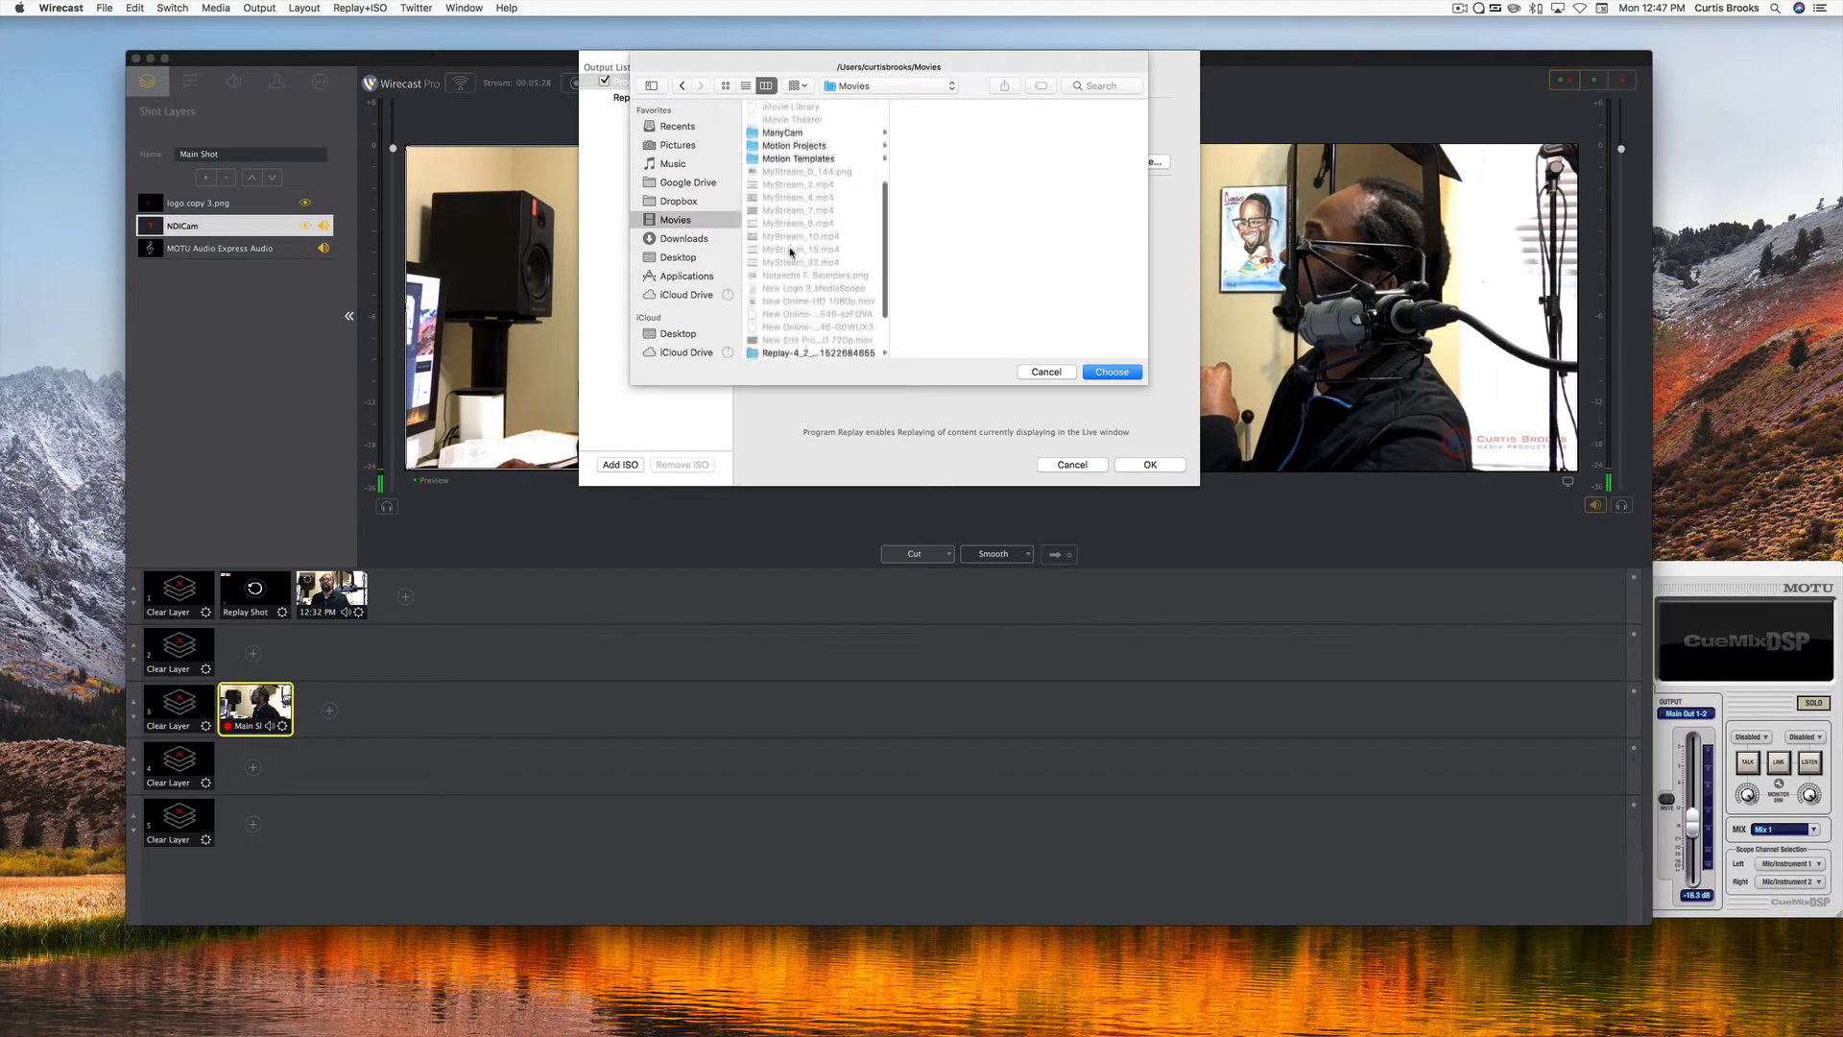
{"action": "scroll", "coordinate": [791, 252], "scroll_direction": "up", "scroll_amount": 10}
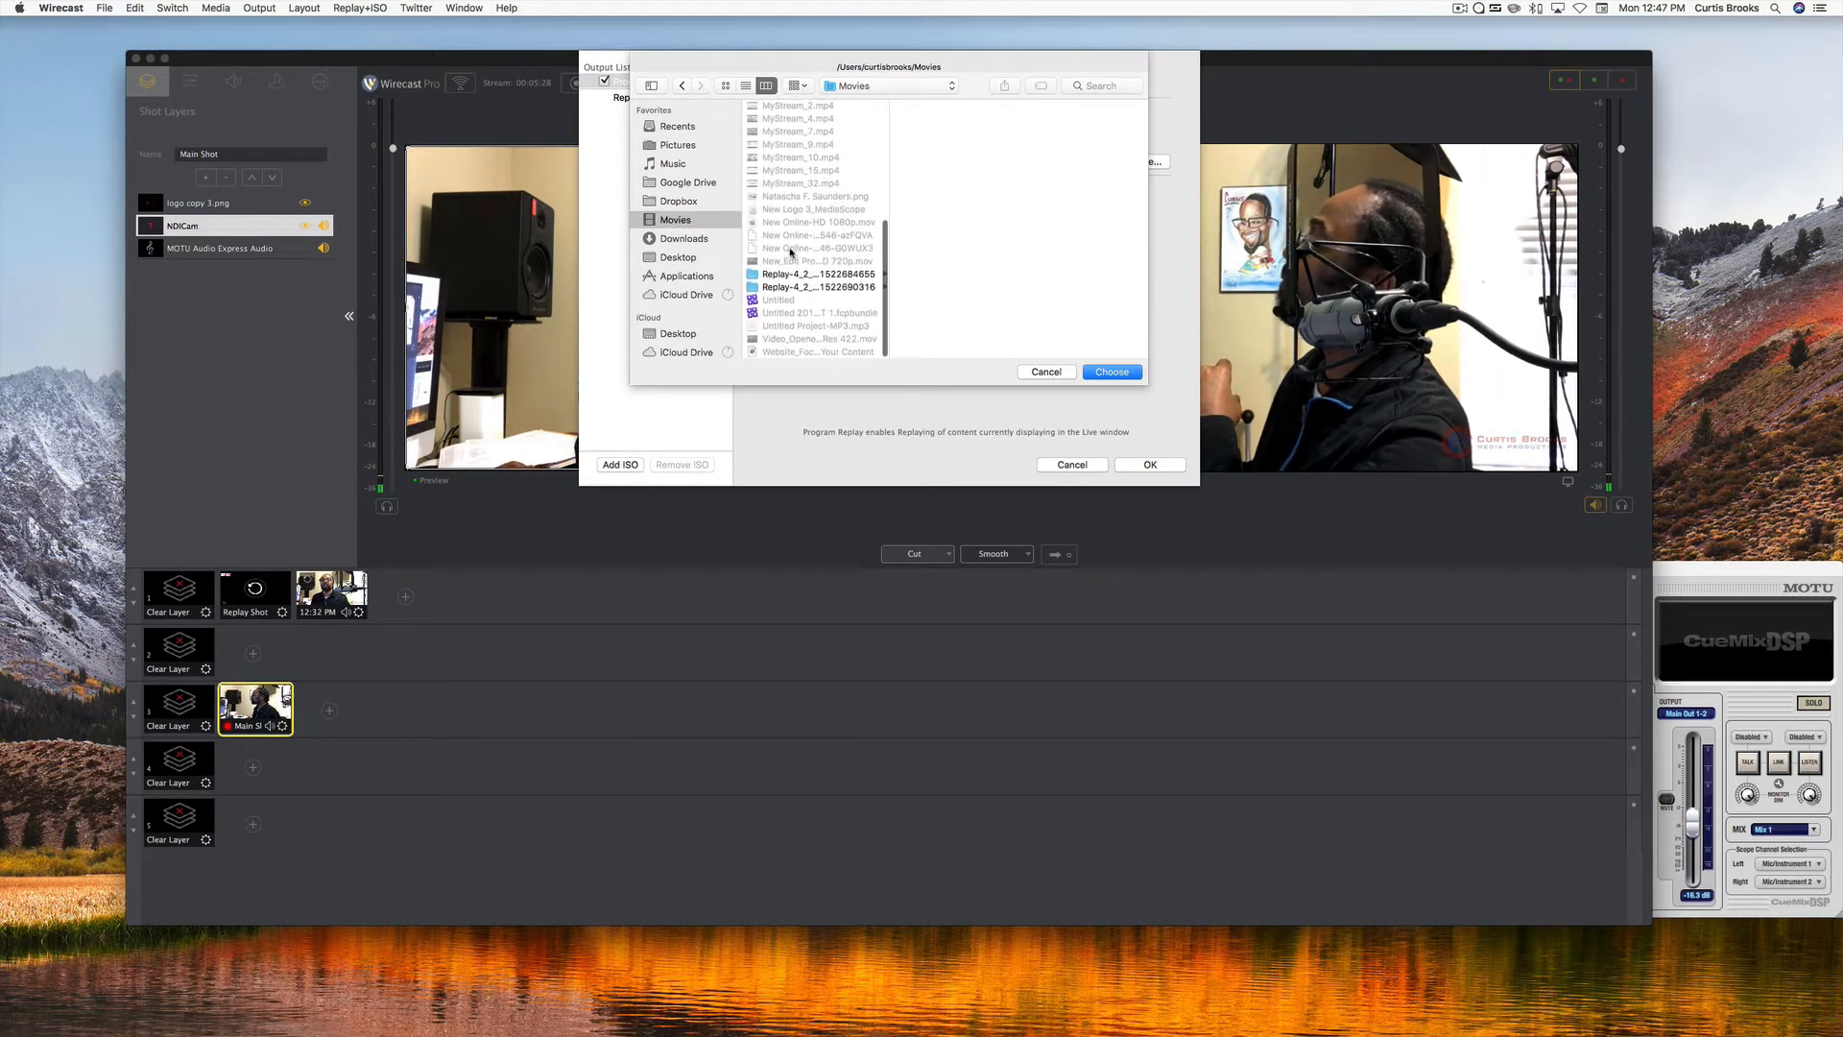
{"action": "left_click", "coordinate": [1040, 372]}
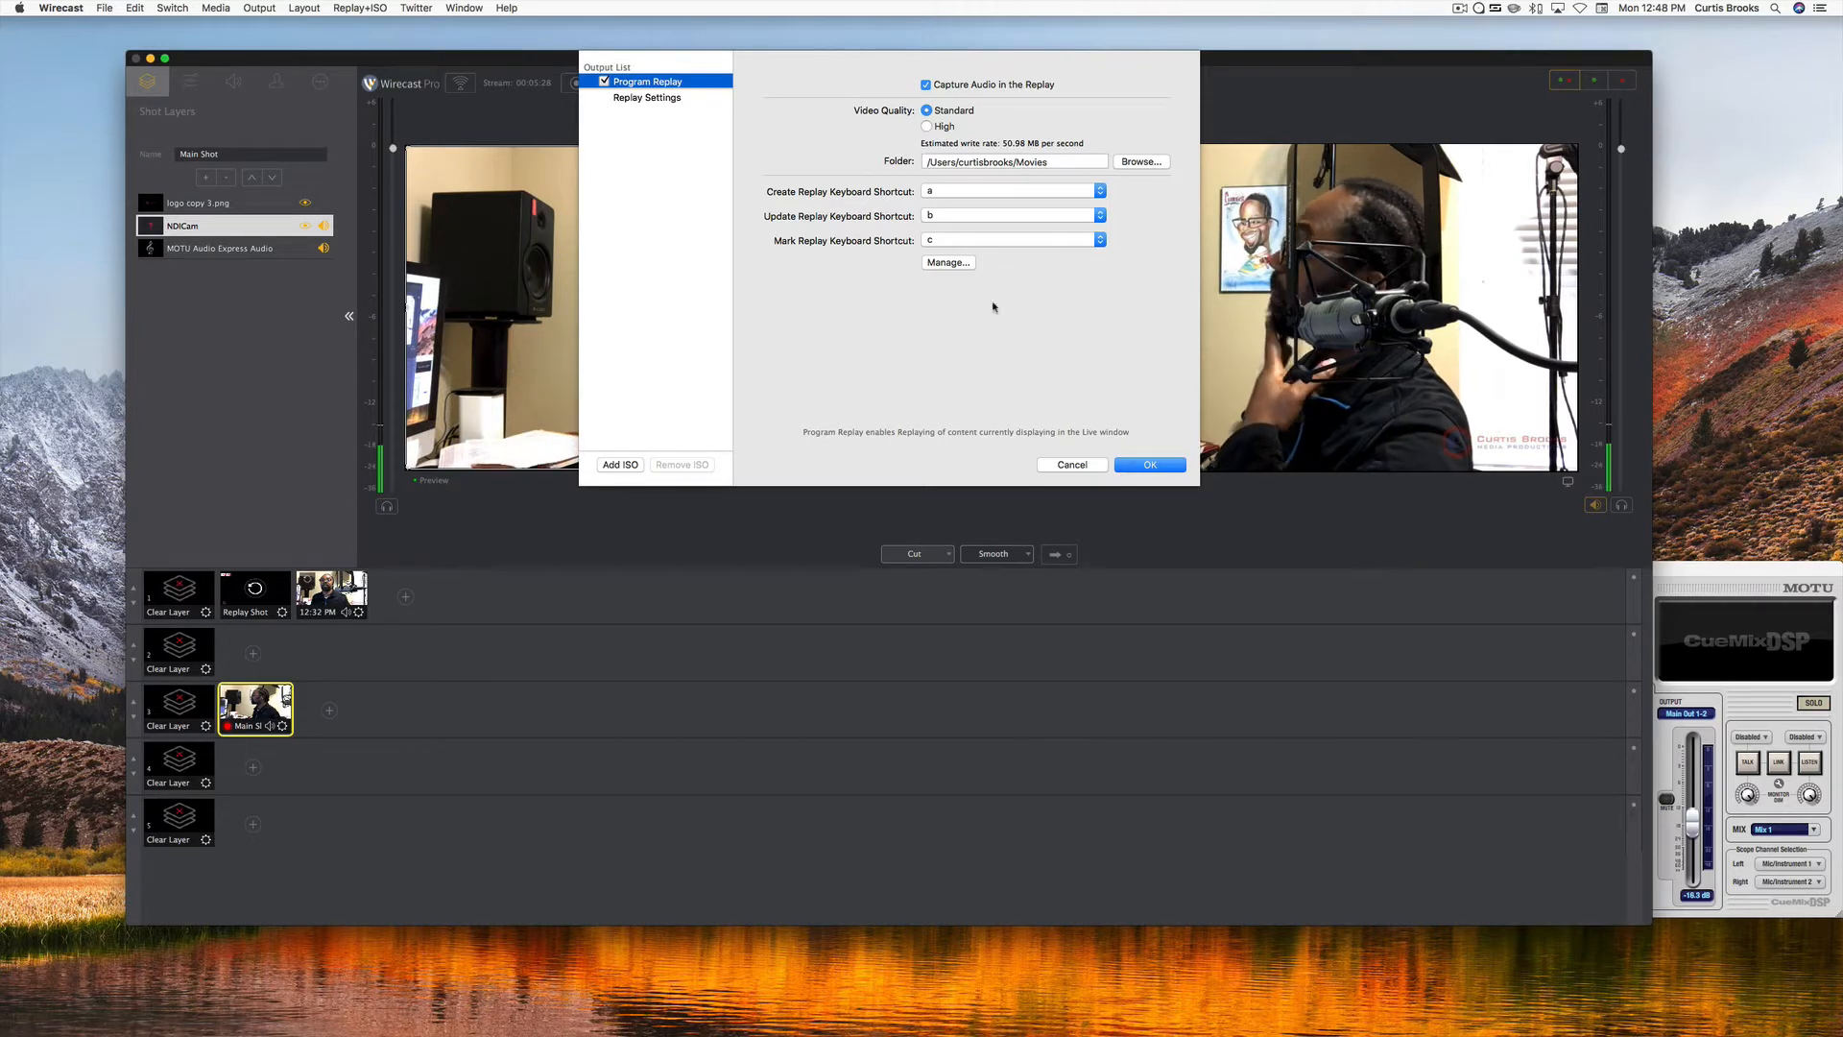
{"action": "left_click", "coordinate": [940, 263]}
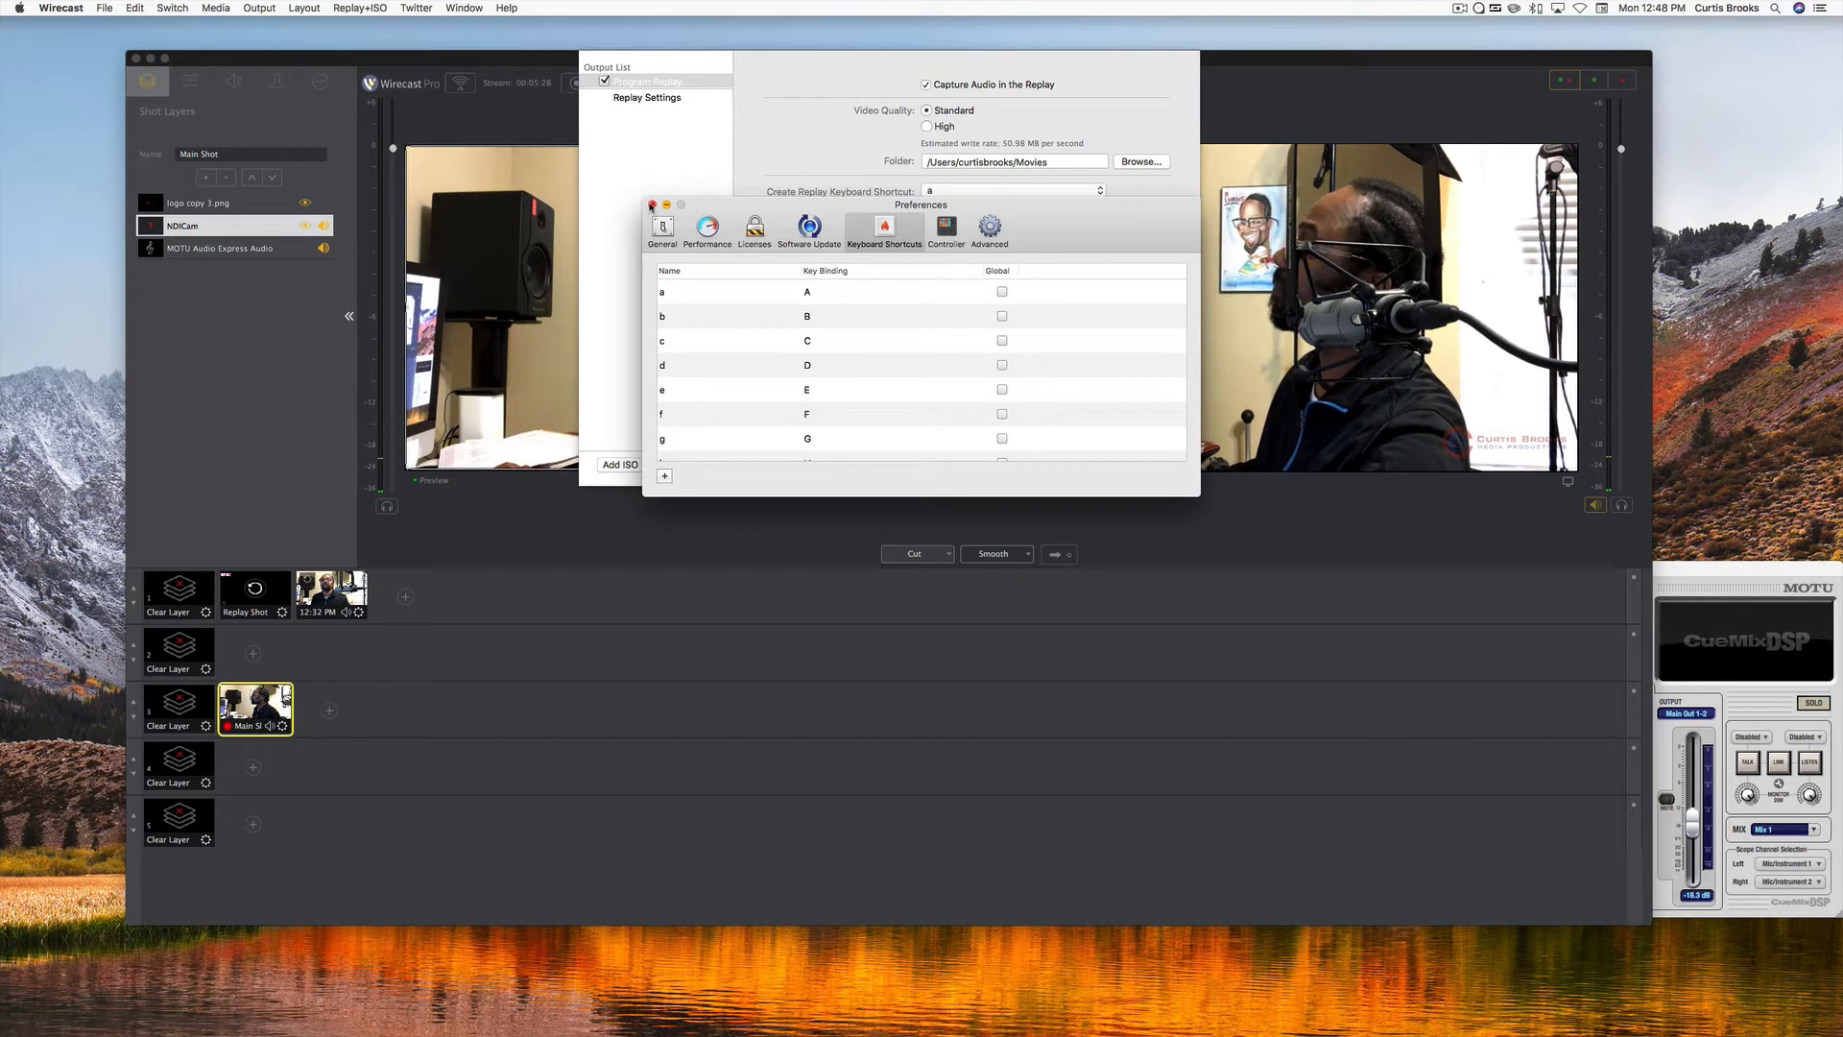
{"action": "left_click", "coordinate": [651, 205]}
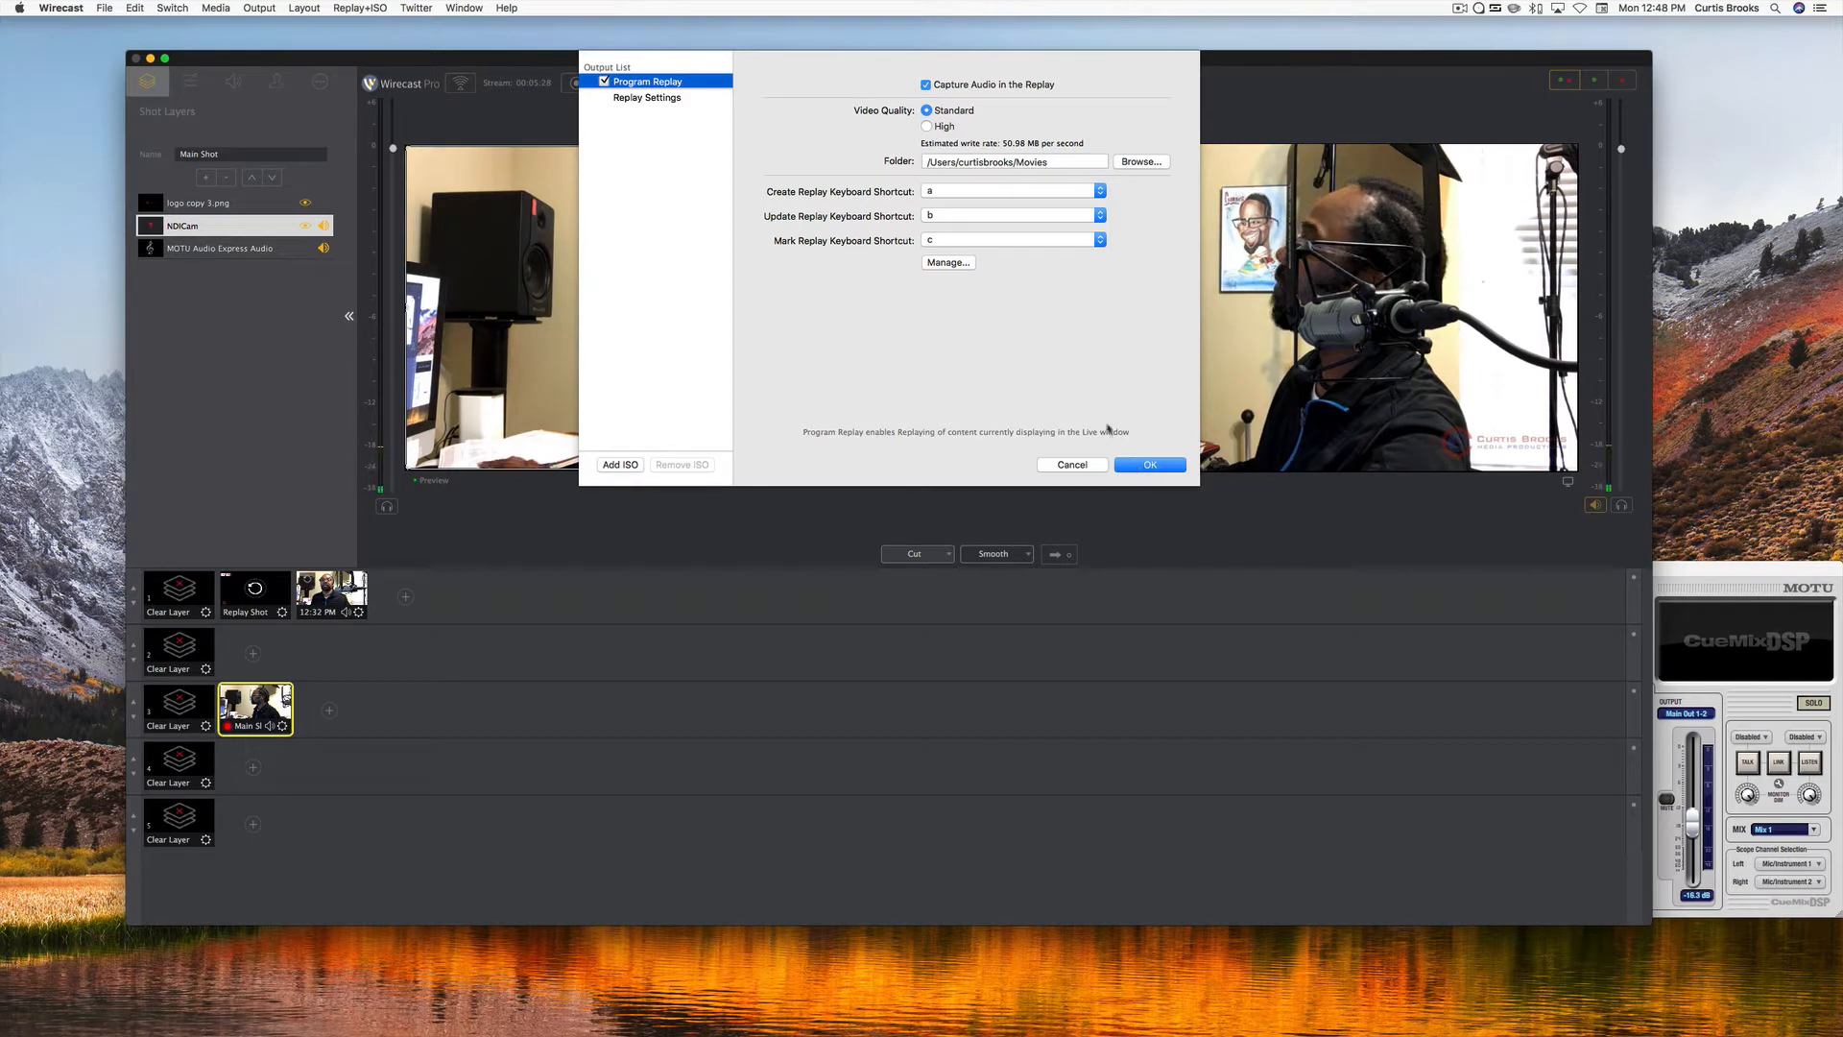
Show the Replay Settings and review the time units offered for the maximum replay duration.
{"action": "left_click", "coordinate": [653, 100]}
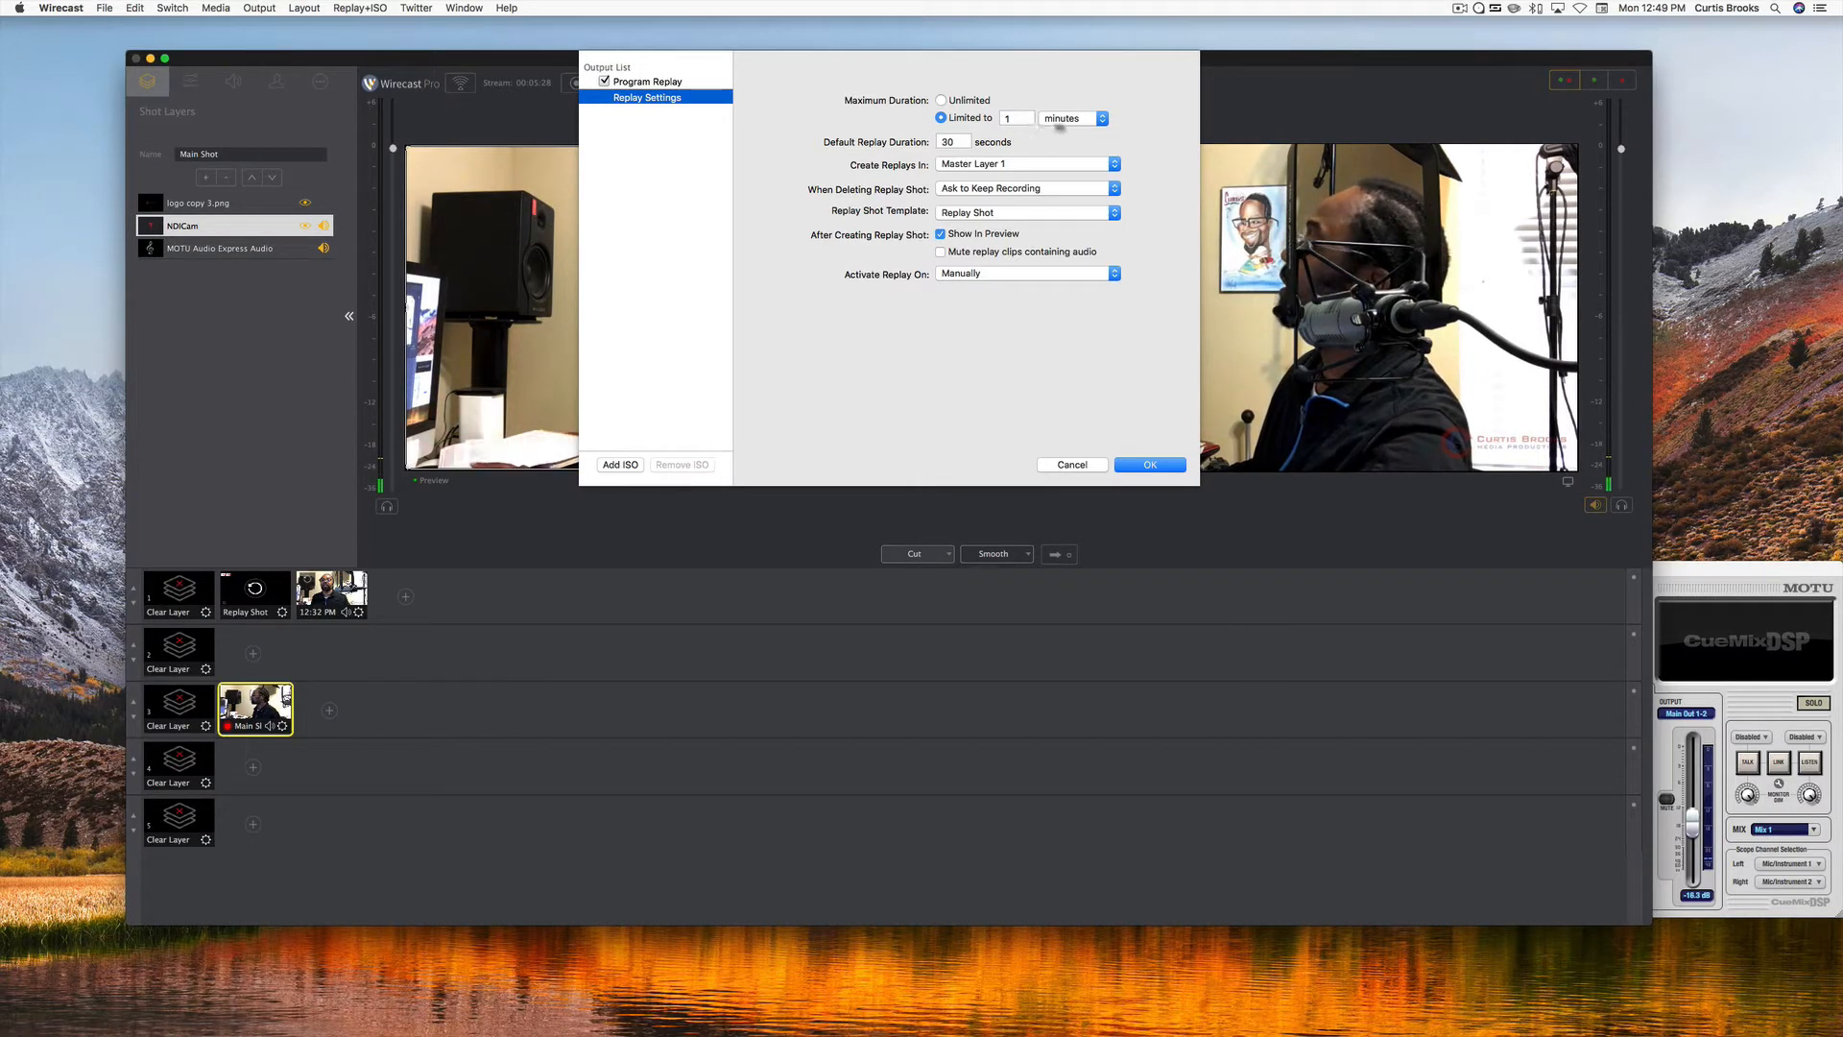
{"action": "left_click", "coordinate": [1101, 119]}
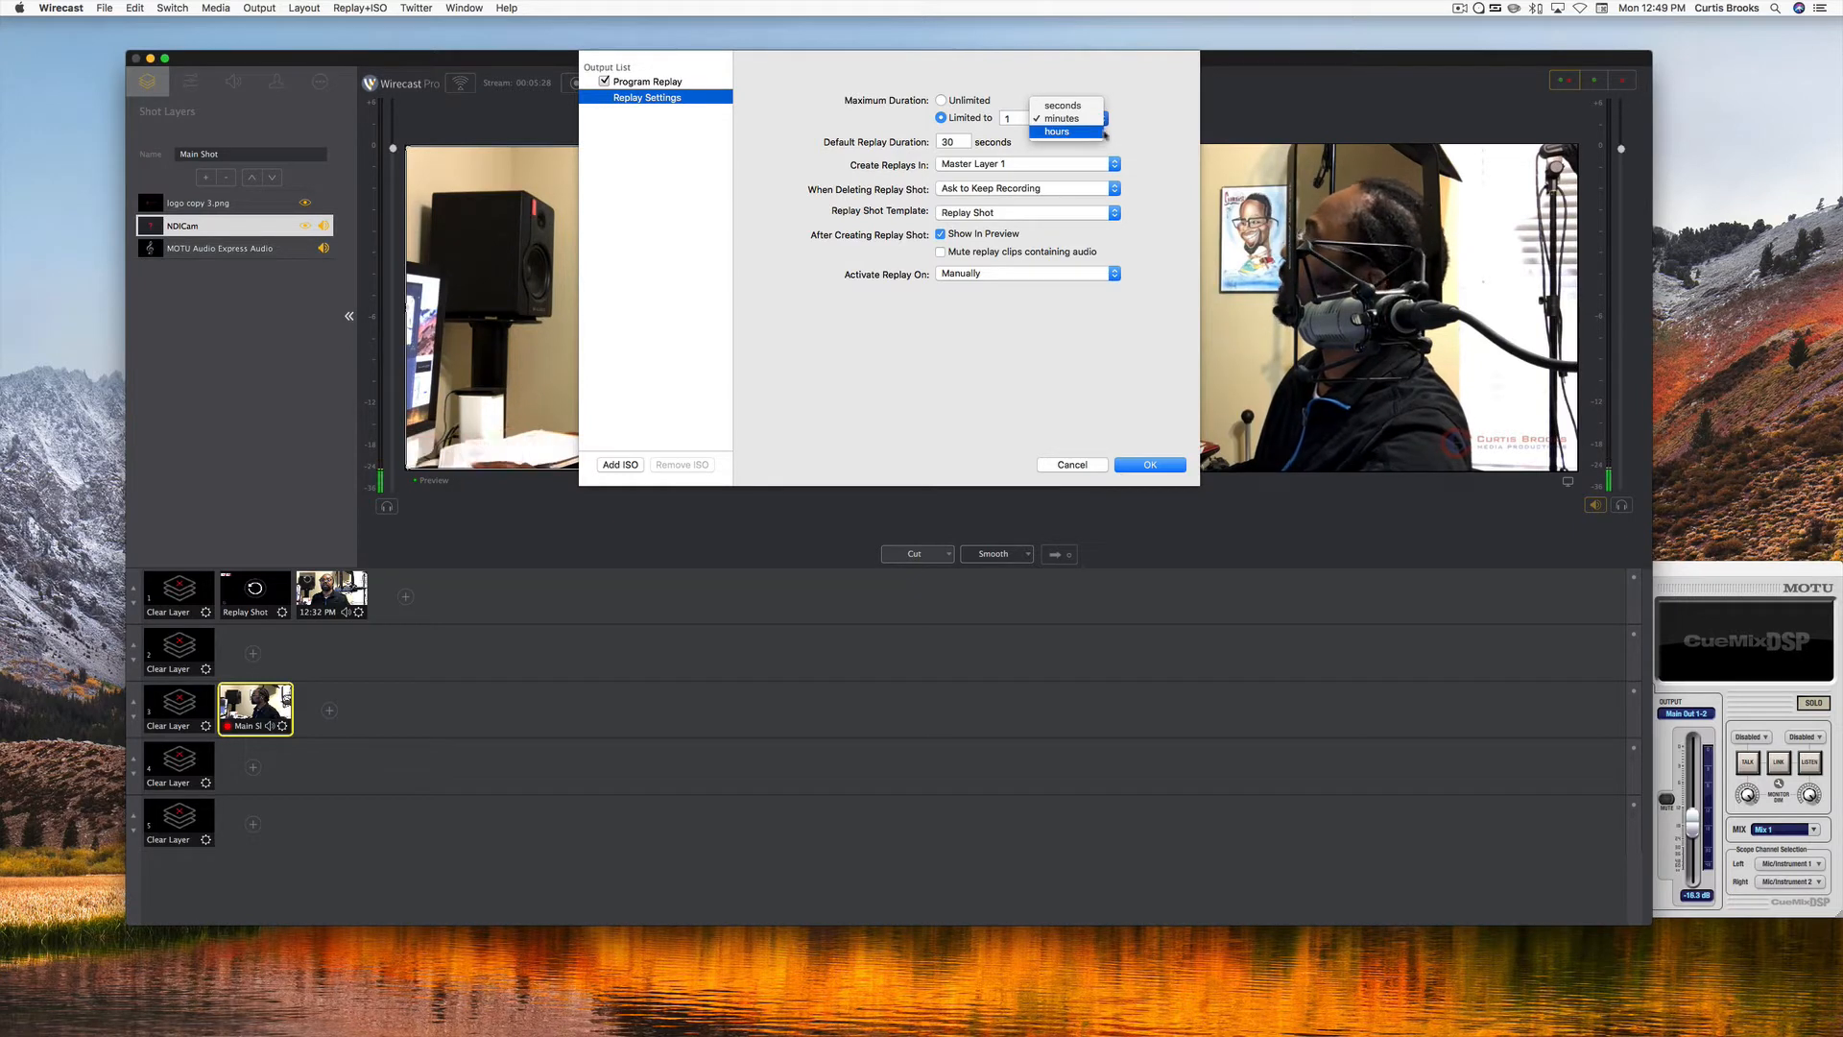
{"action": "left_click", "coordinate": [1137, 137]}
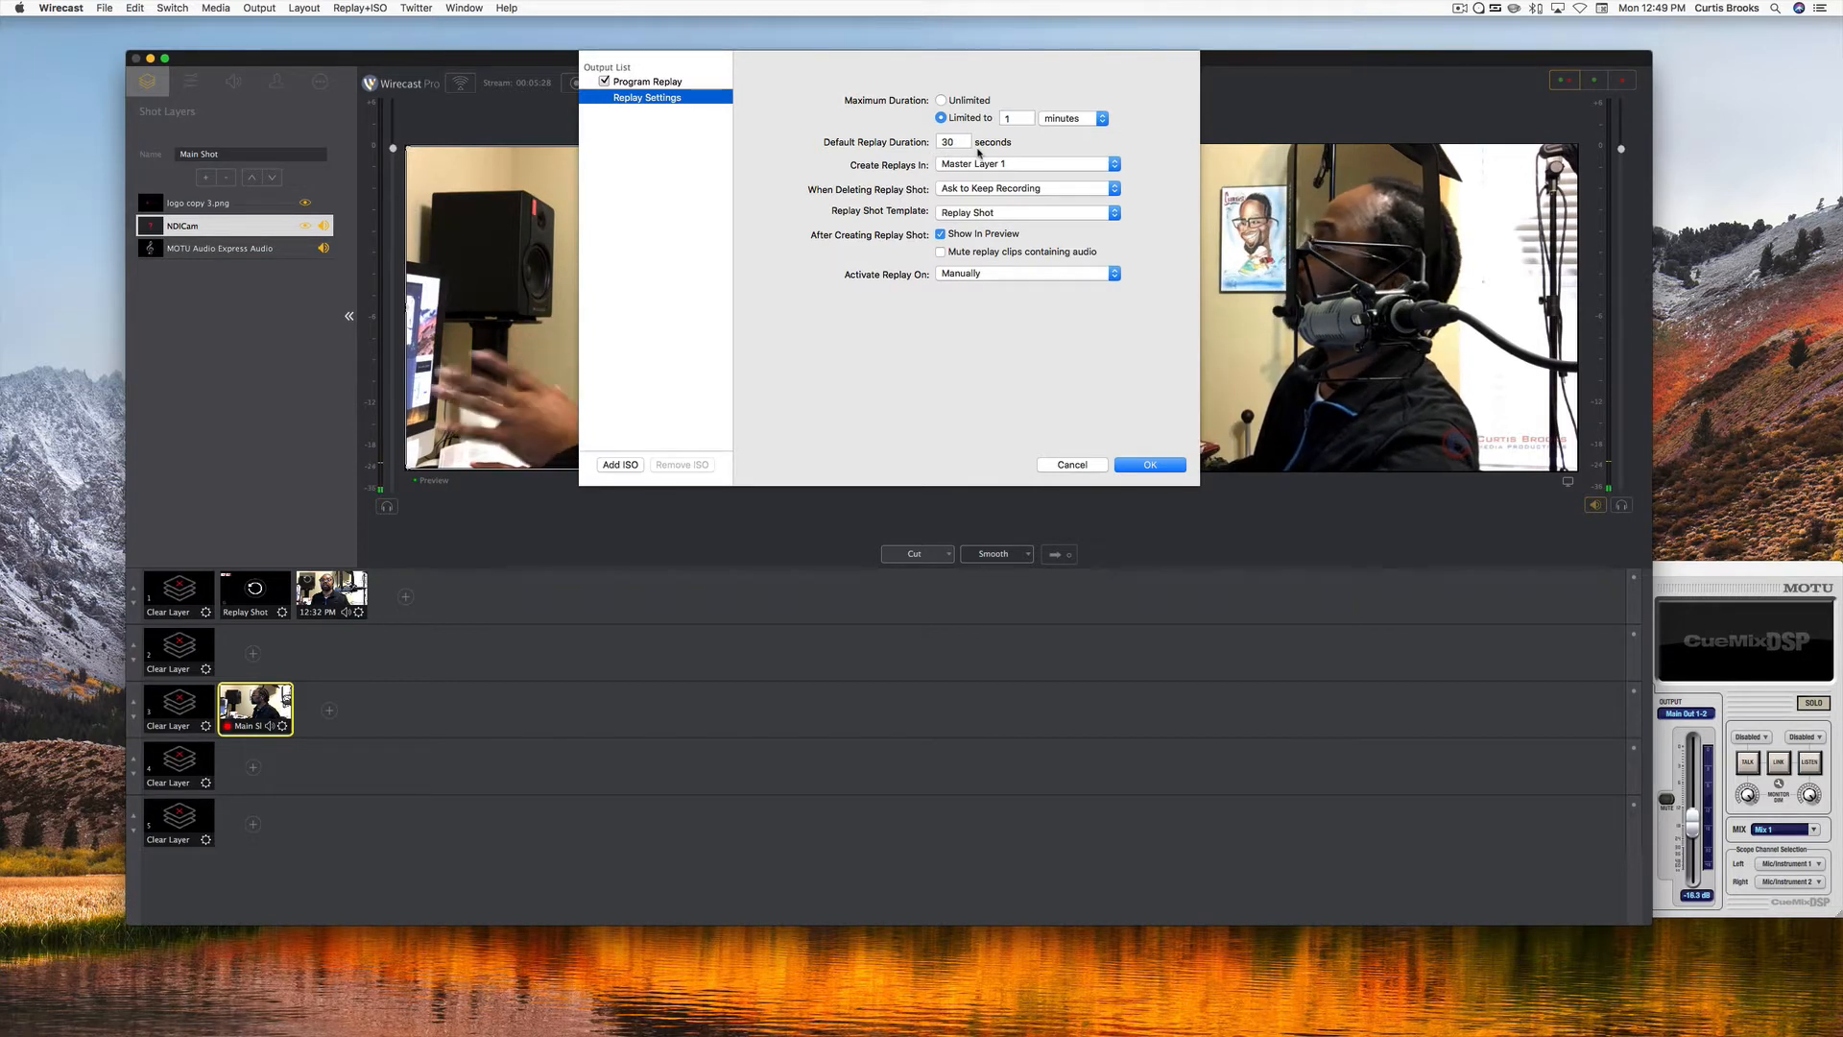
Review the master layers in which replays can be created.
{"action": "left_click", "coordinate": [1115, 166]}
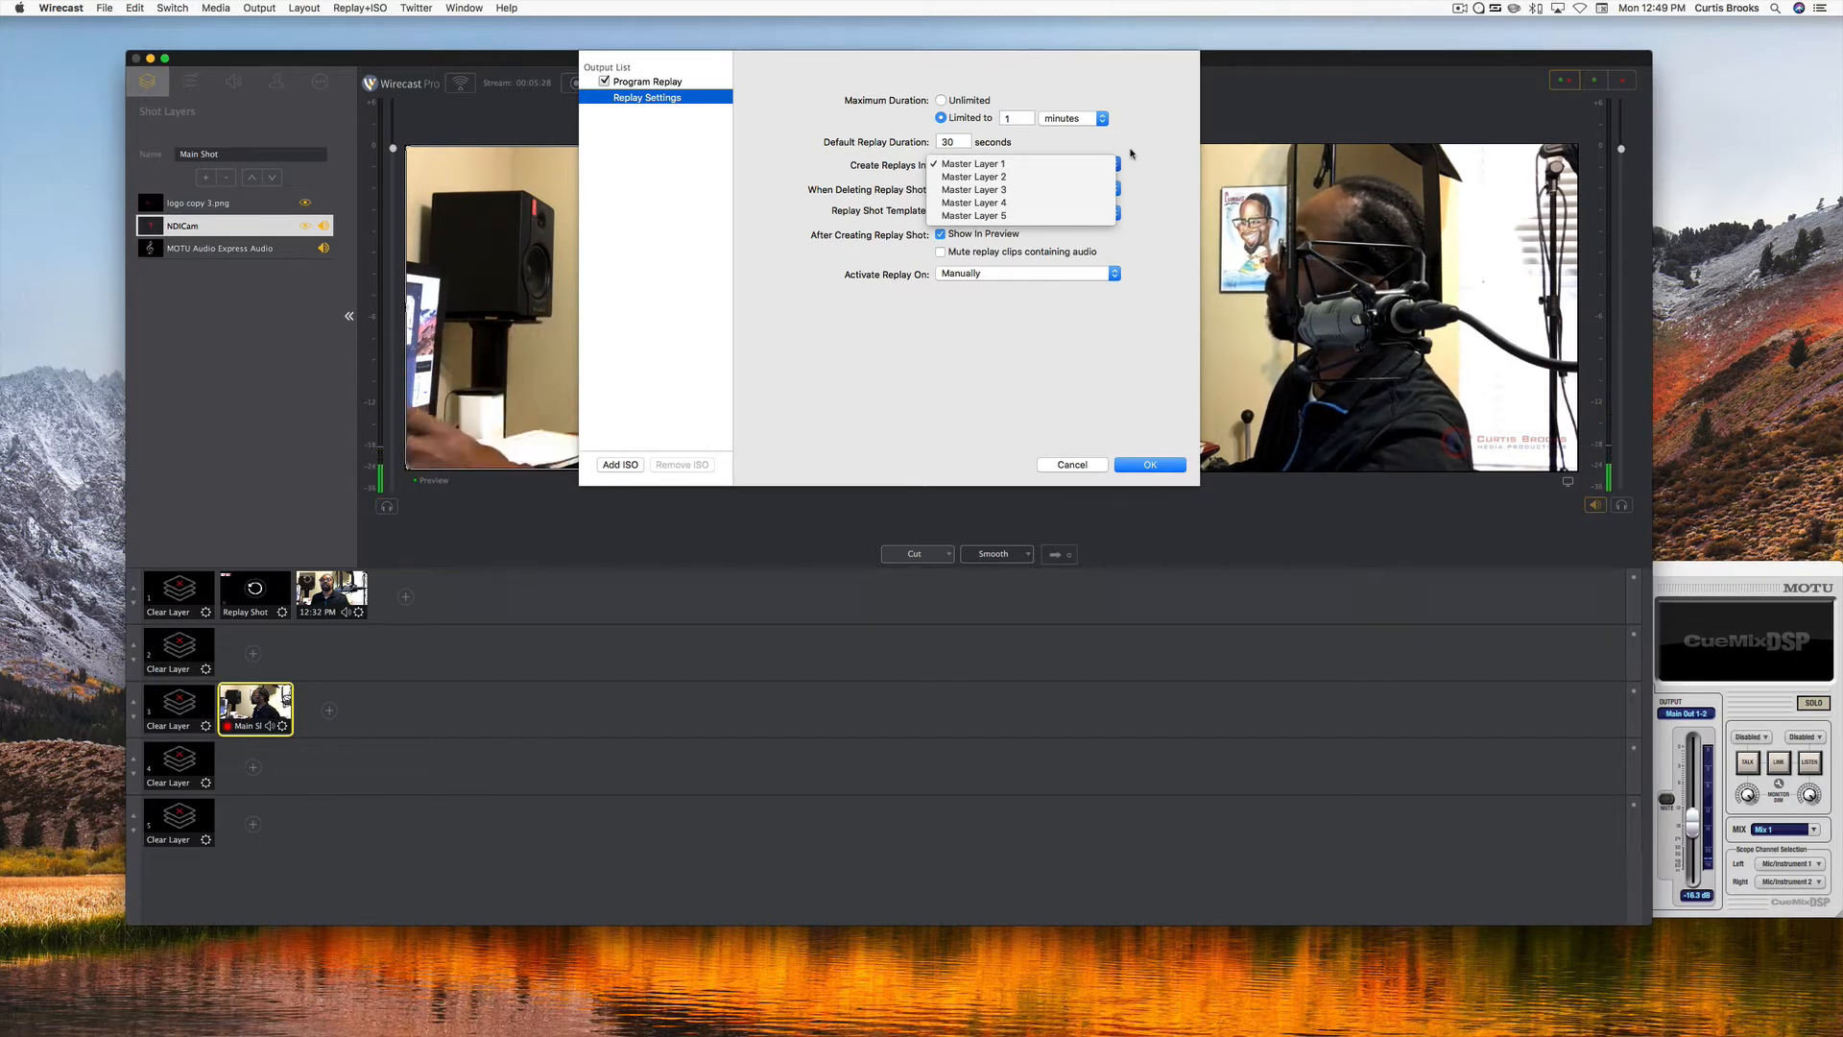
{"action": "left_click", "coordinate": [1131, 154]}
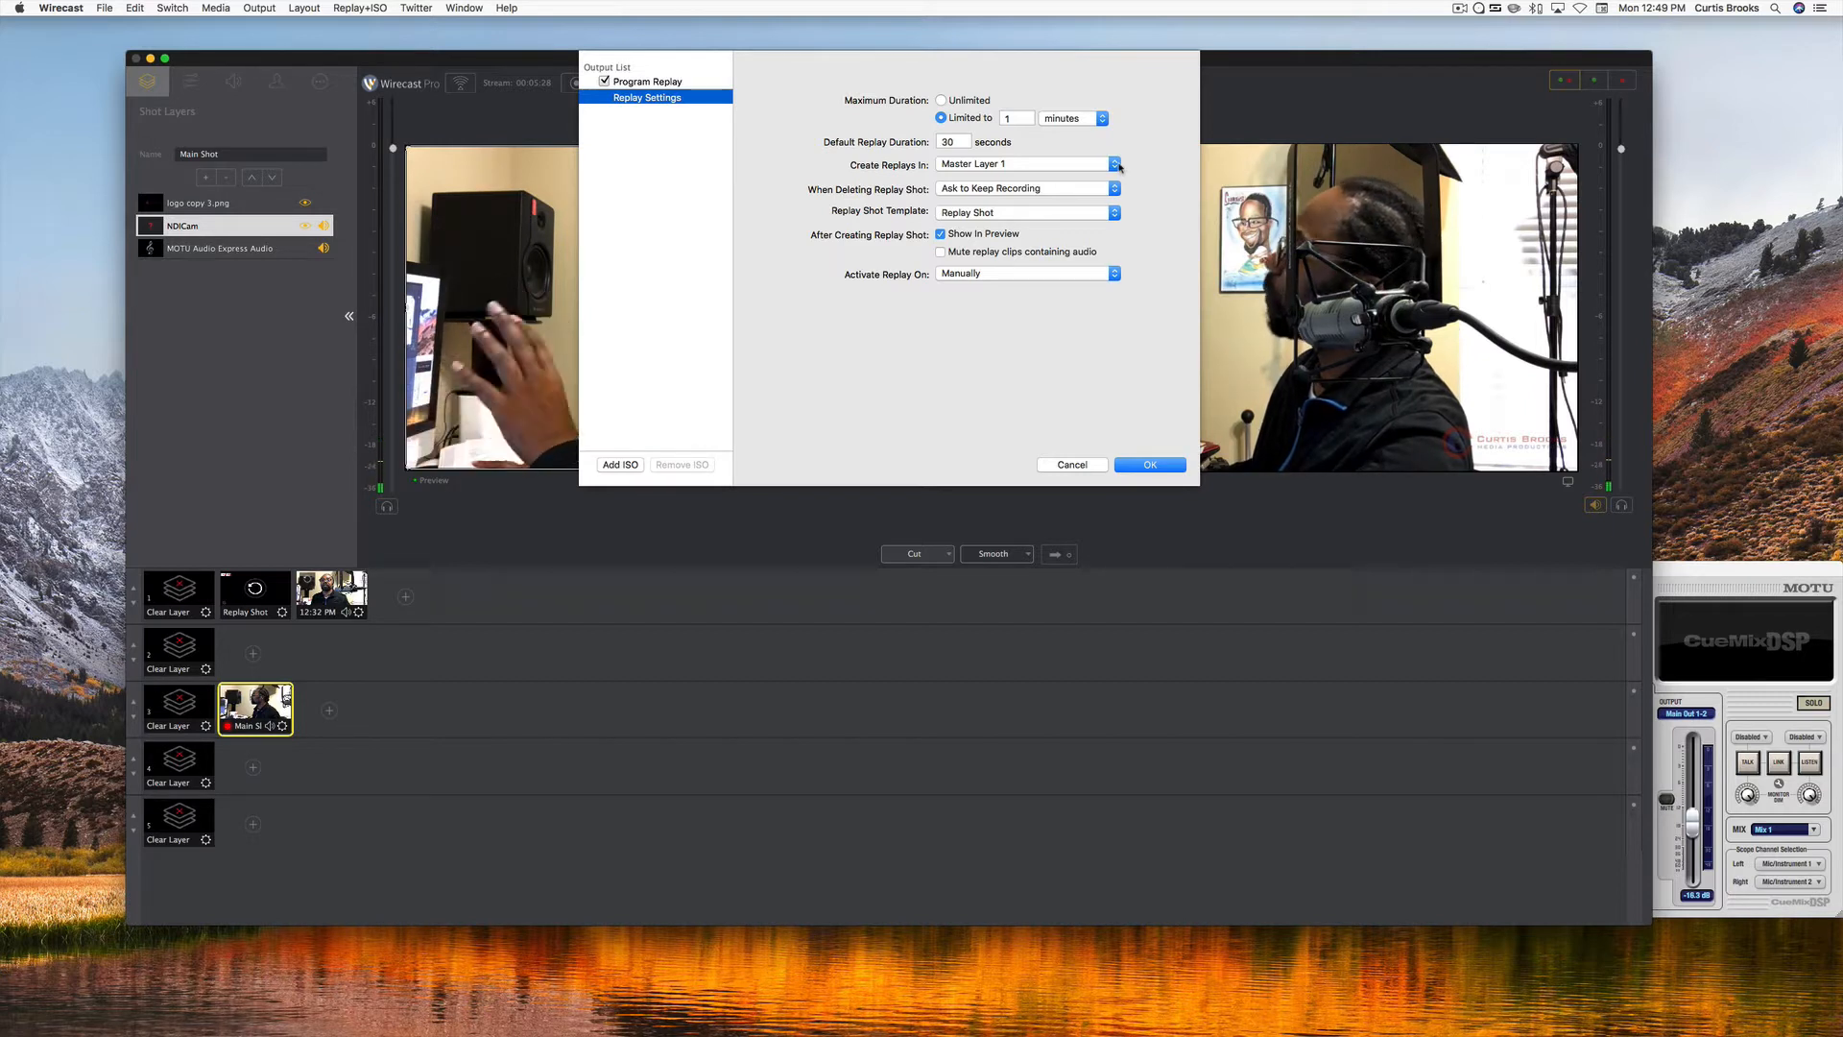
{"action": "left_click", "coordinate": [1117, 165]}
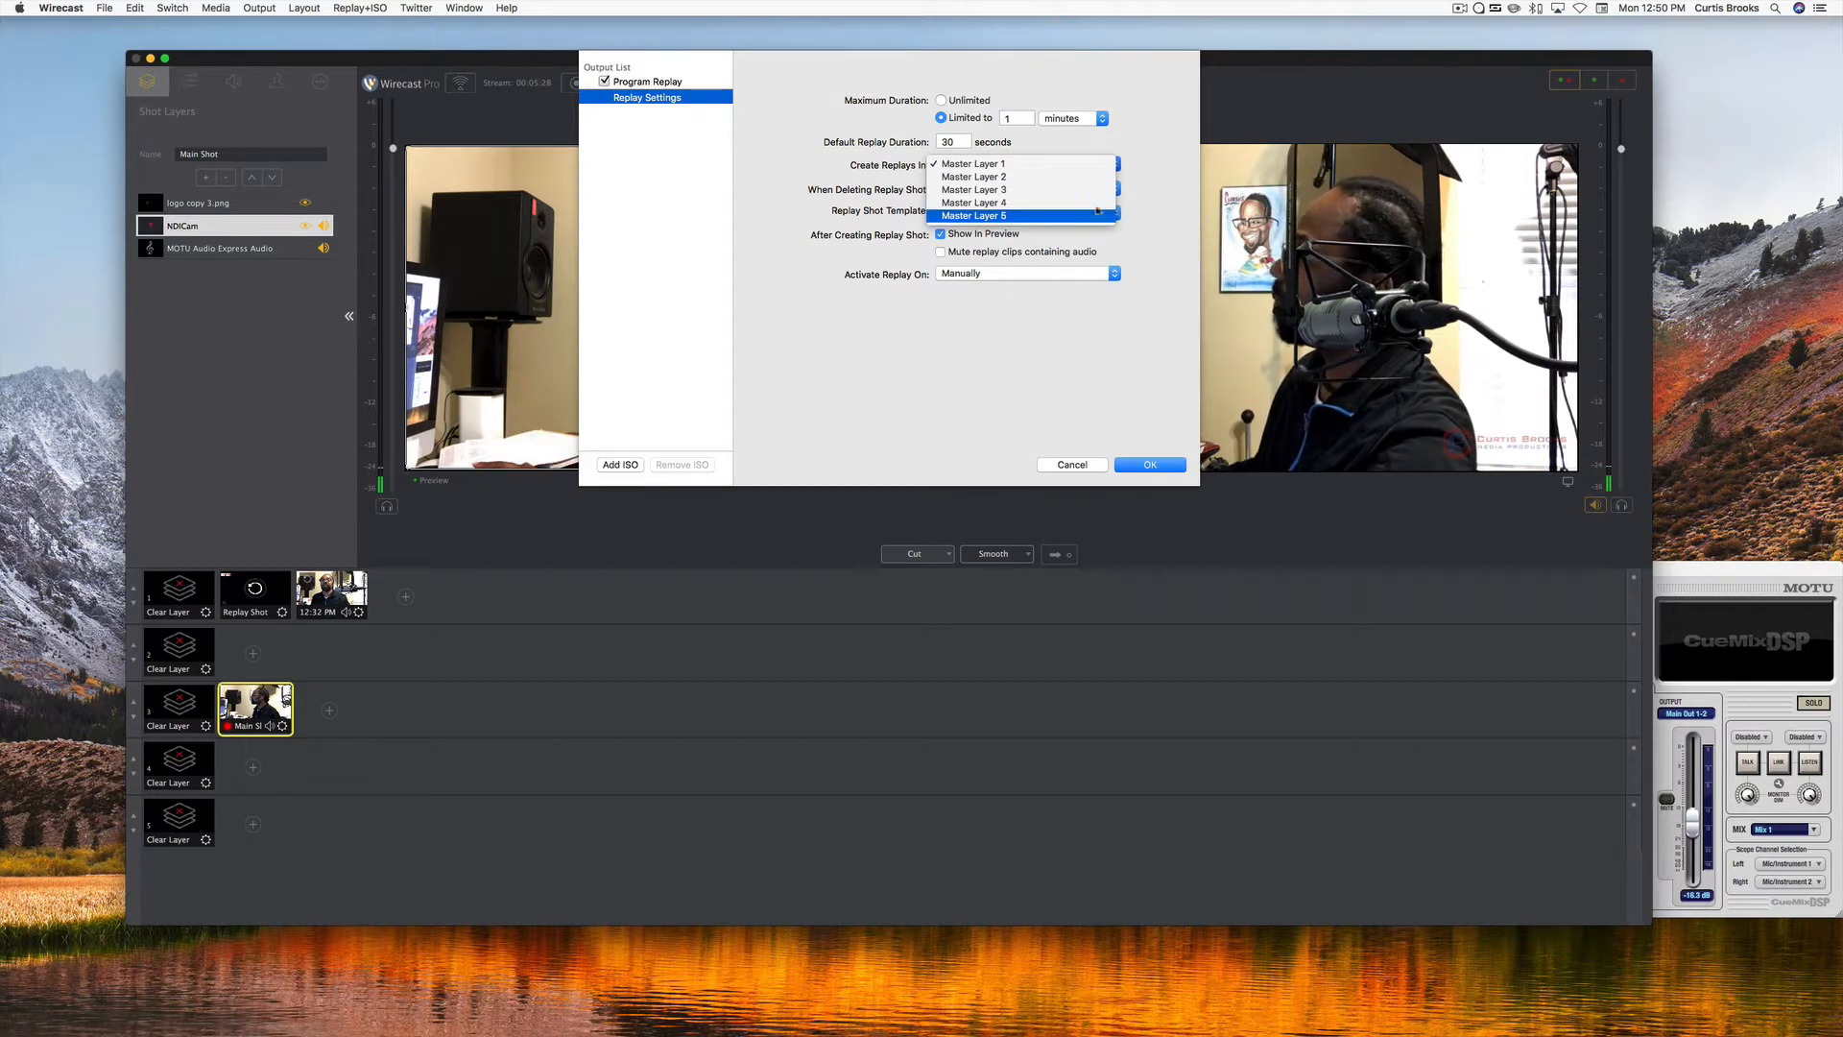
{"action": "left_click", "coordinate": [1136, 149]}
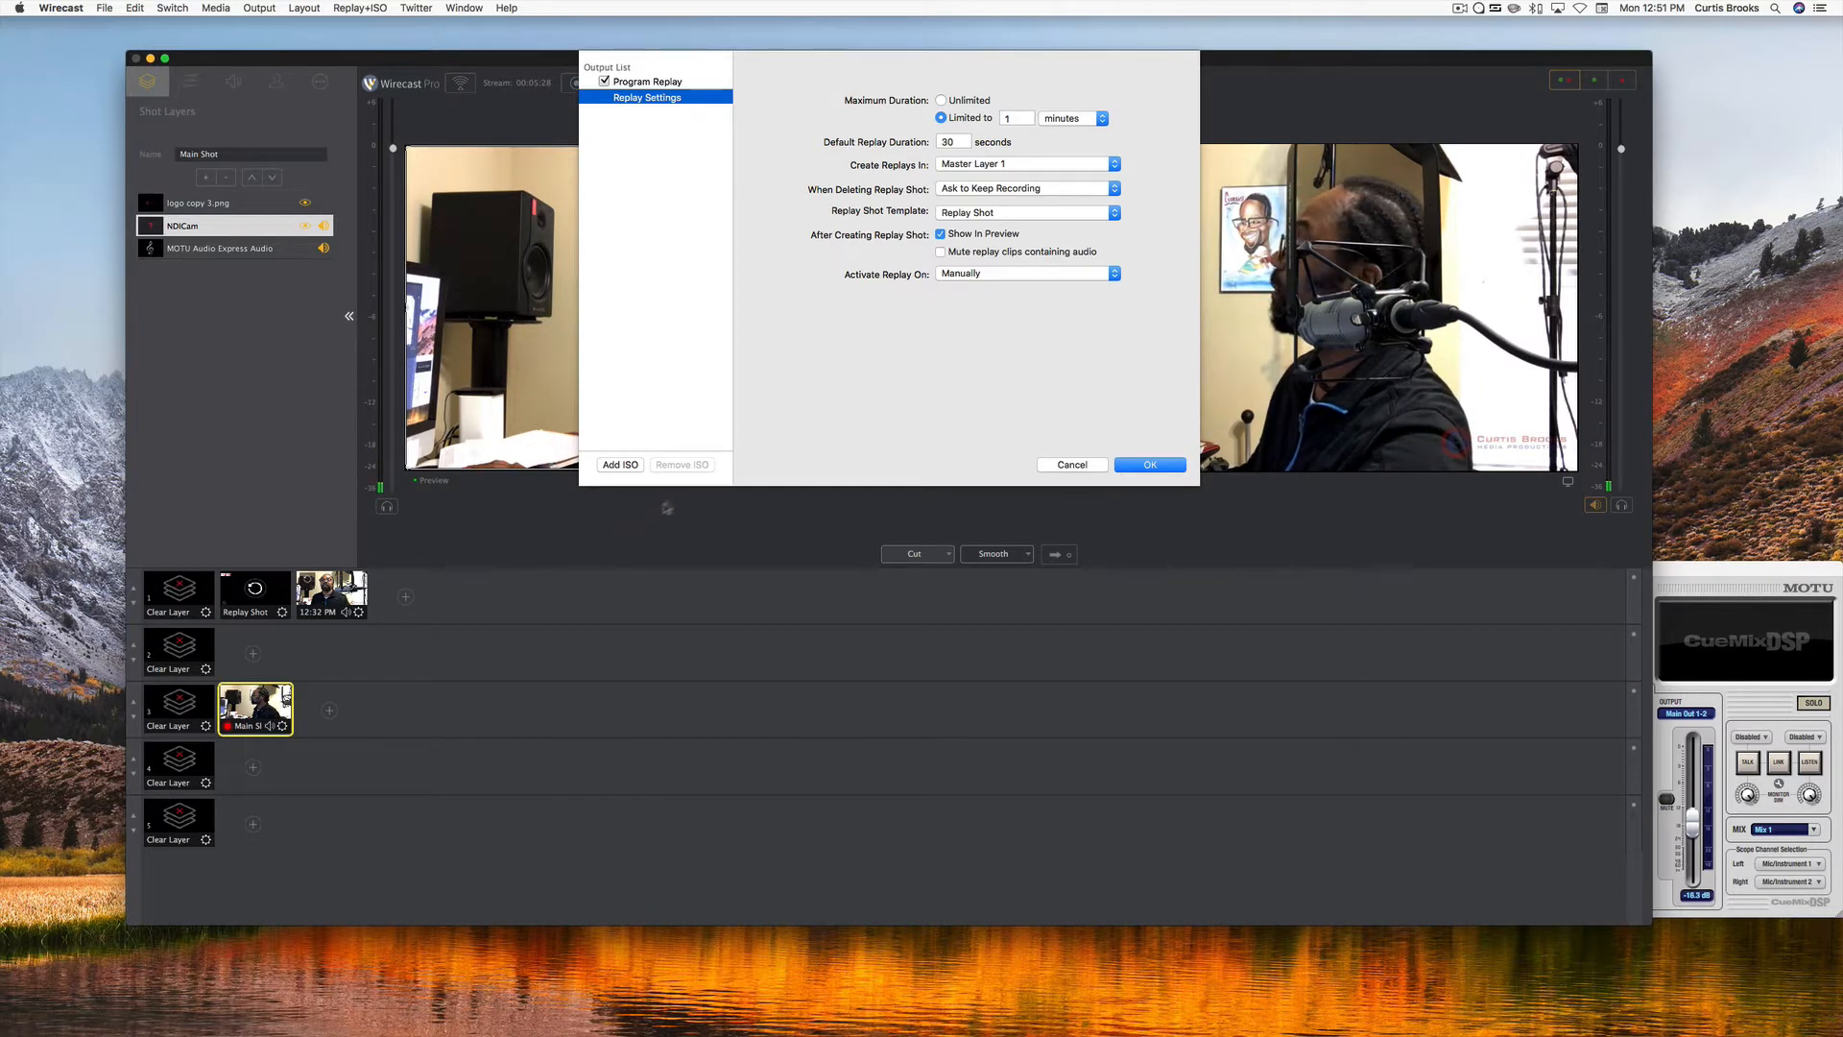
{"action": "left_click", "coordinate": [1115, 166]}
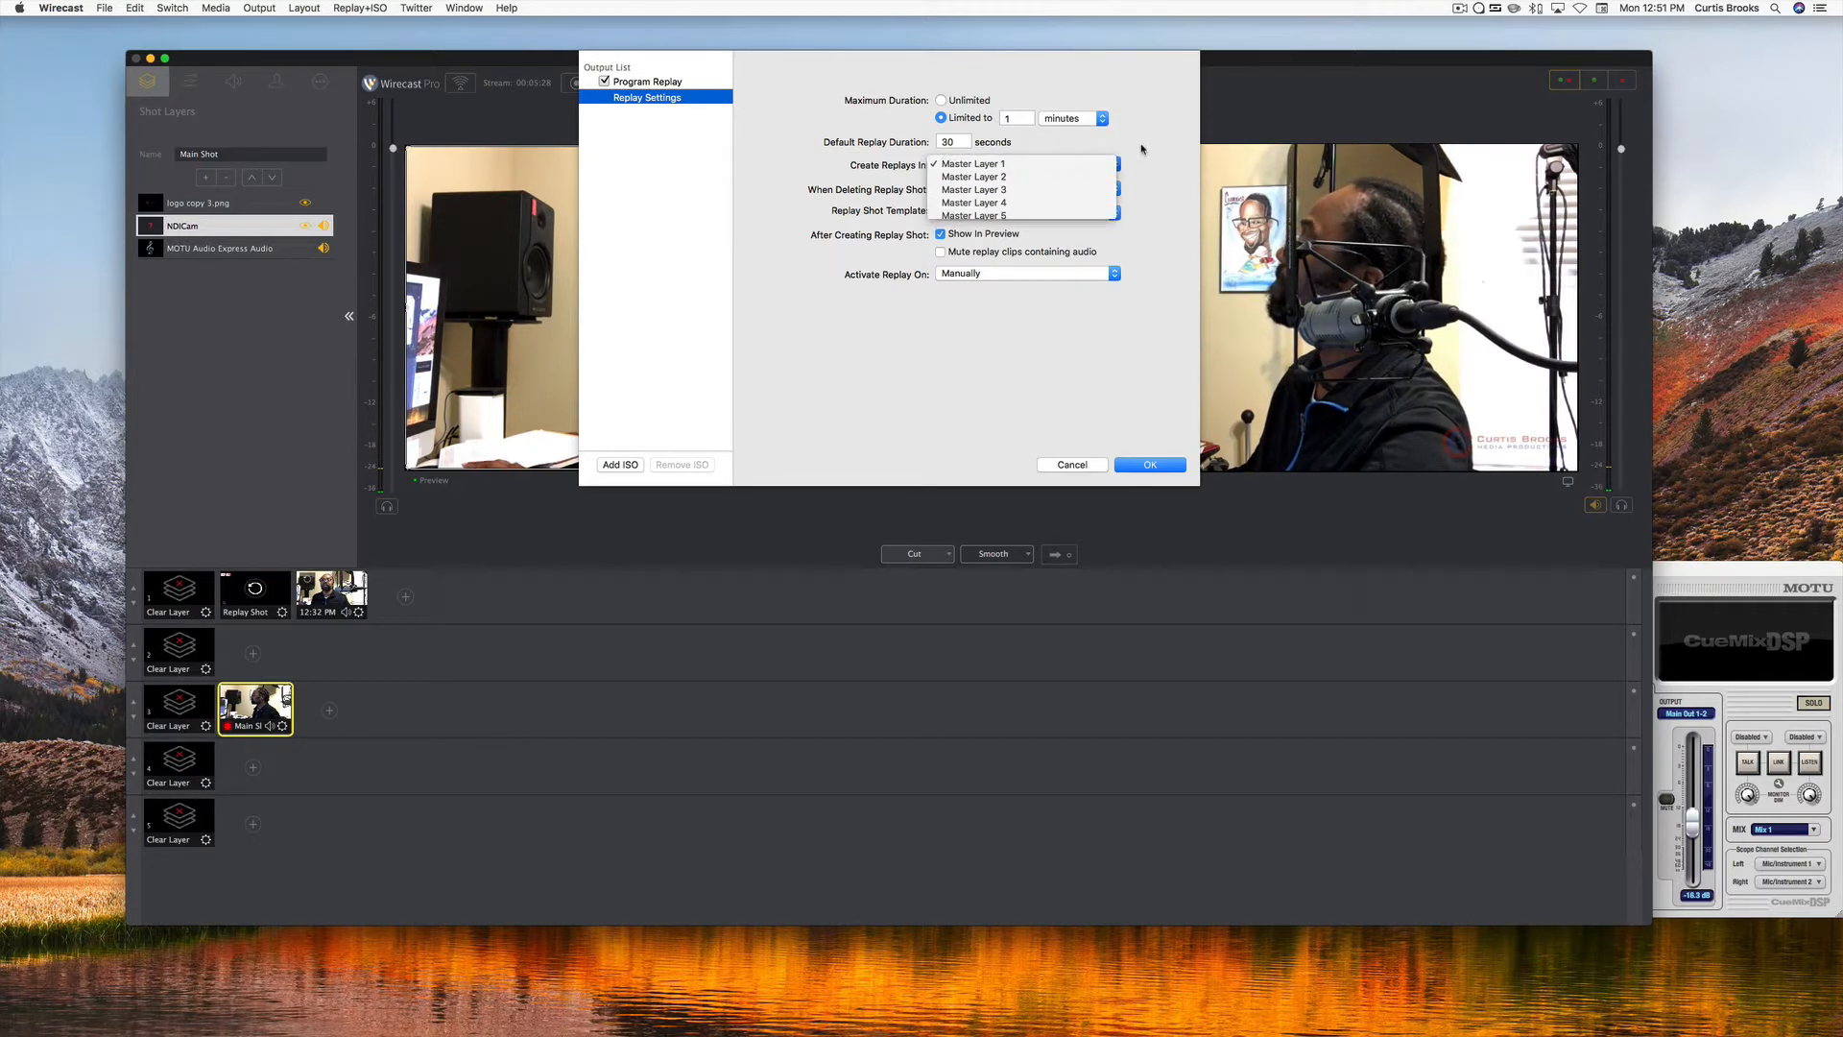
{"action": "left_click", "coordinate": [1142, 149]}
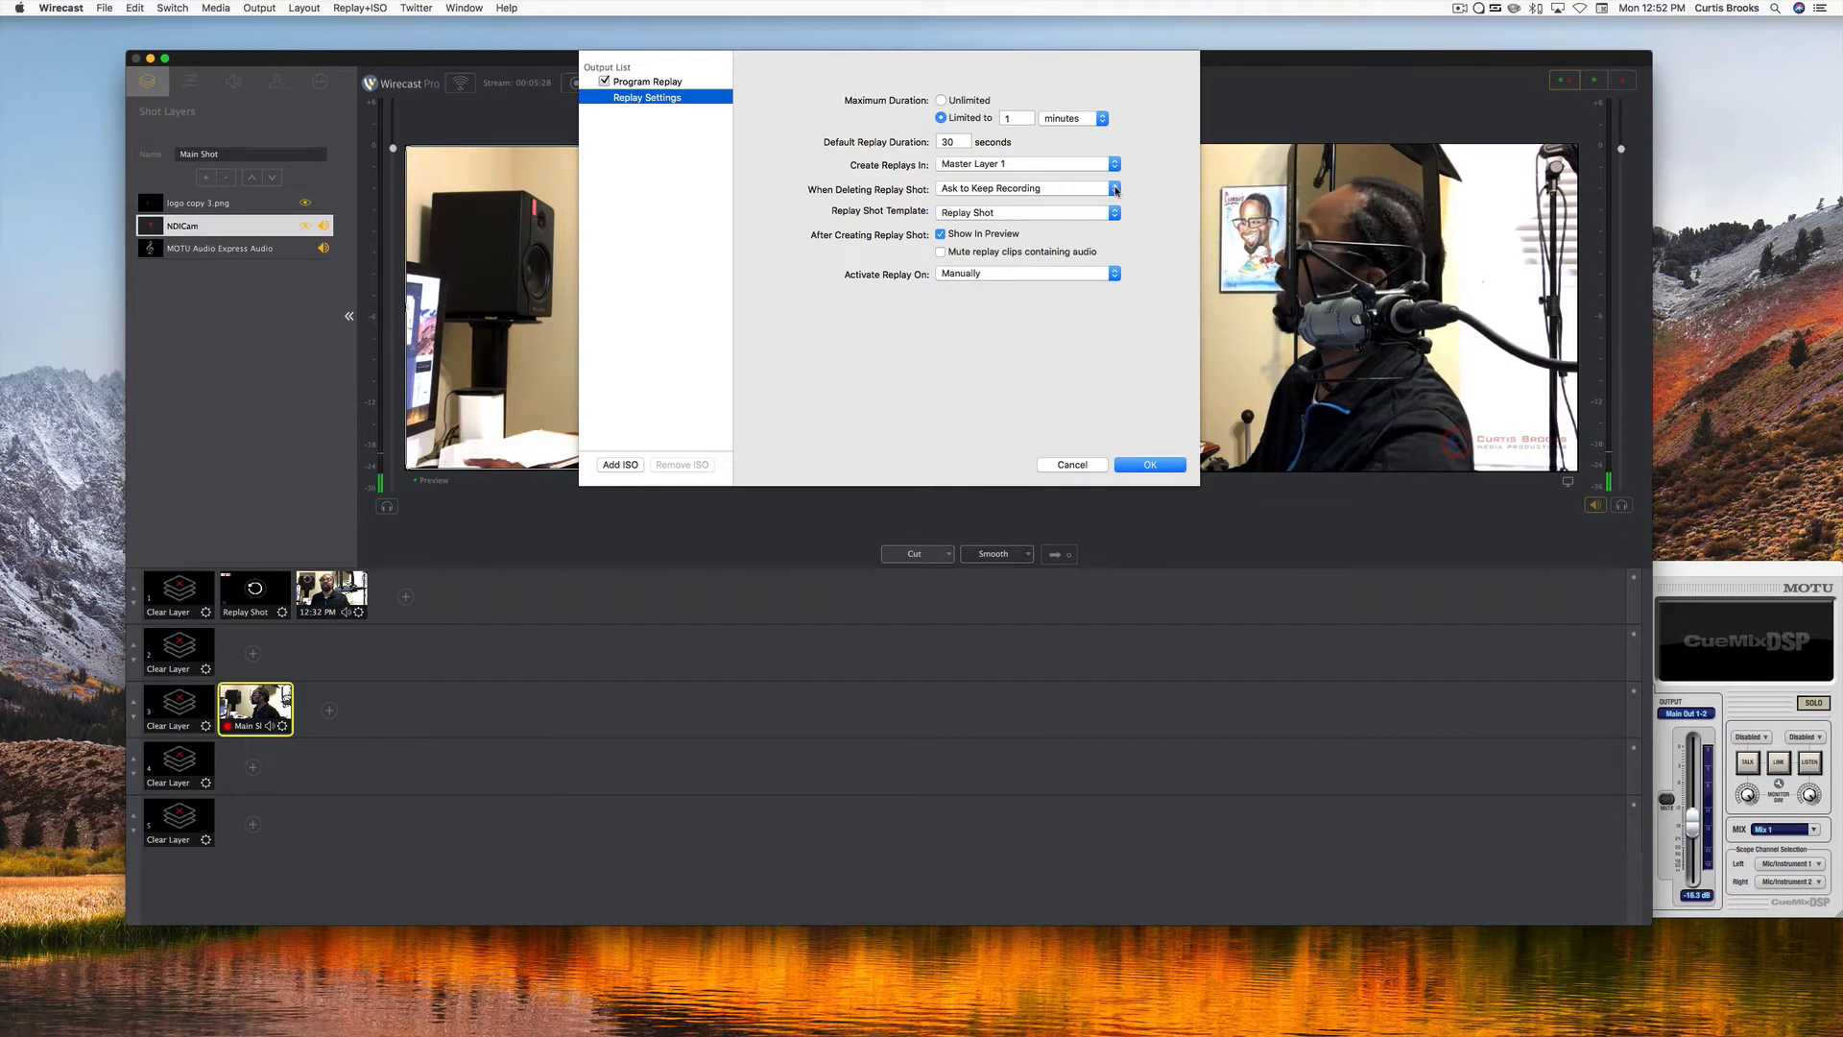
Review the choices for handling the recording when a replay shot is deleted.
{"action": "left_click", "coordinate": [1114, 189]}
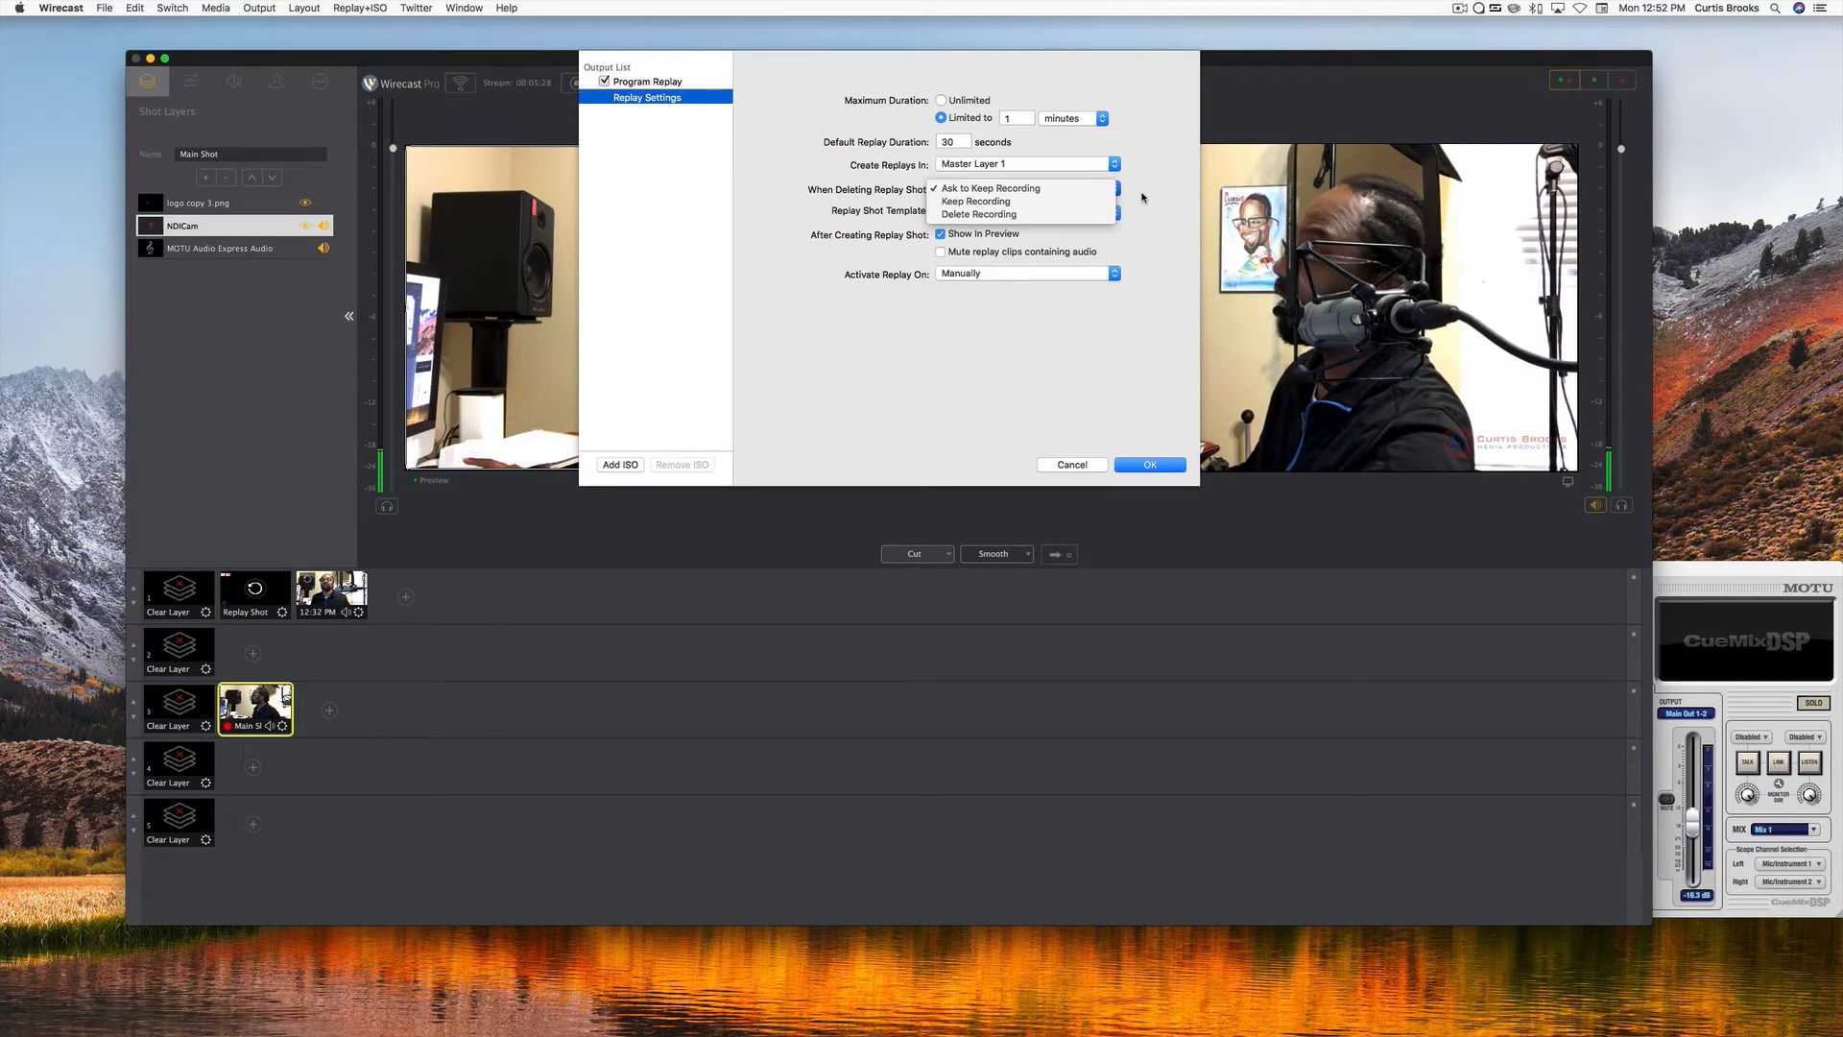
{"action": "left_click", "coordinate": [1141, 196]}
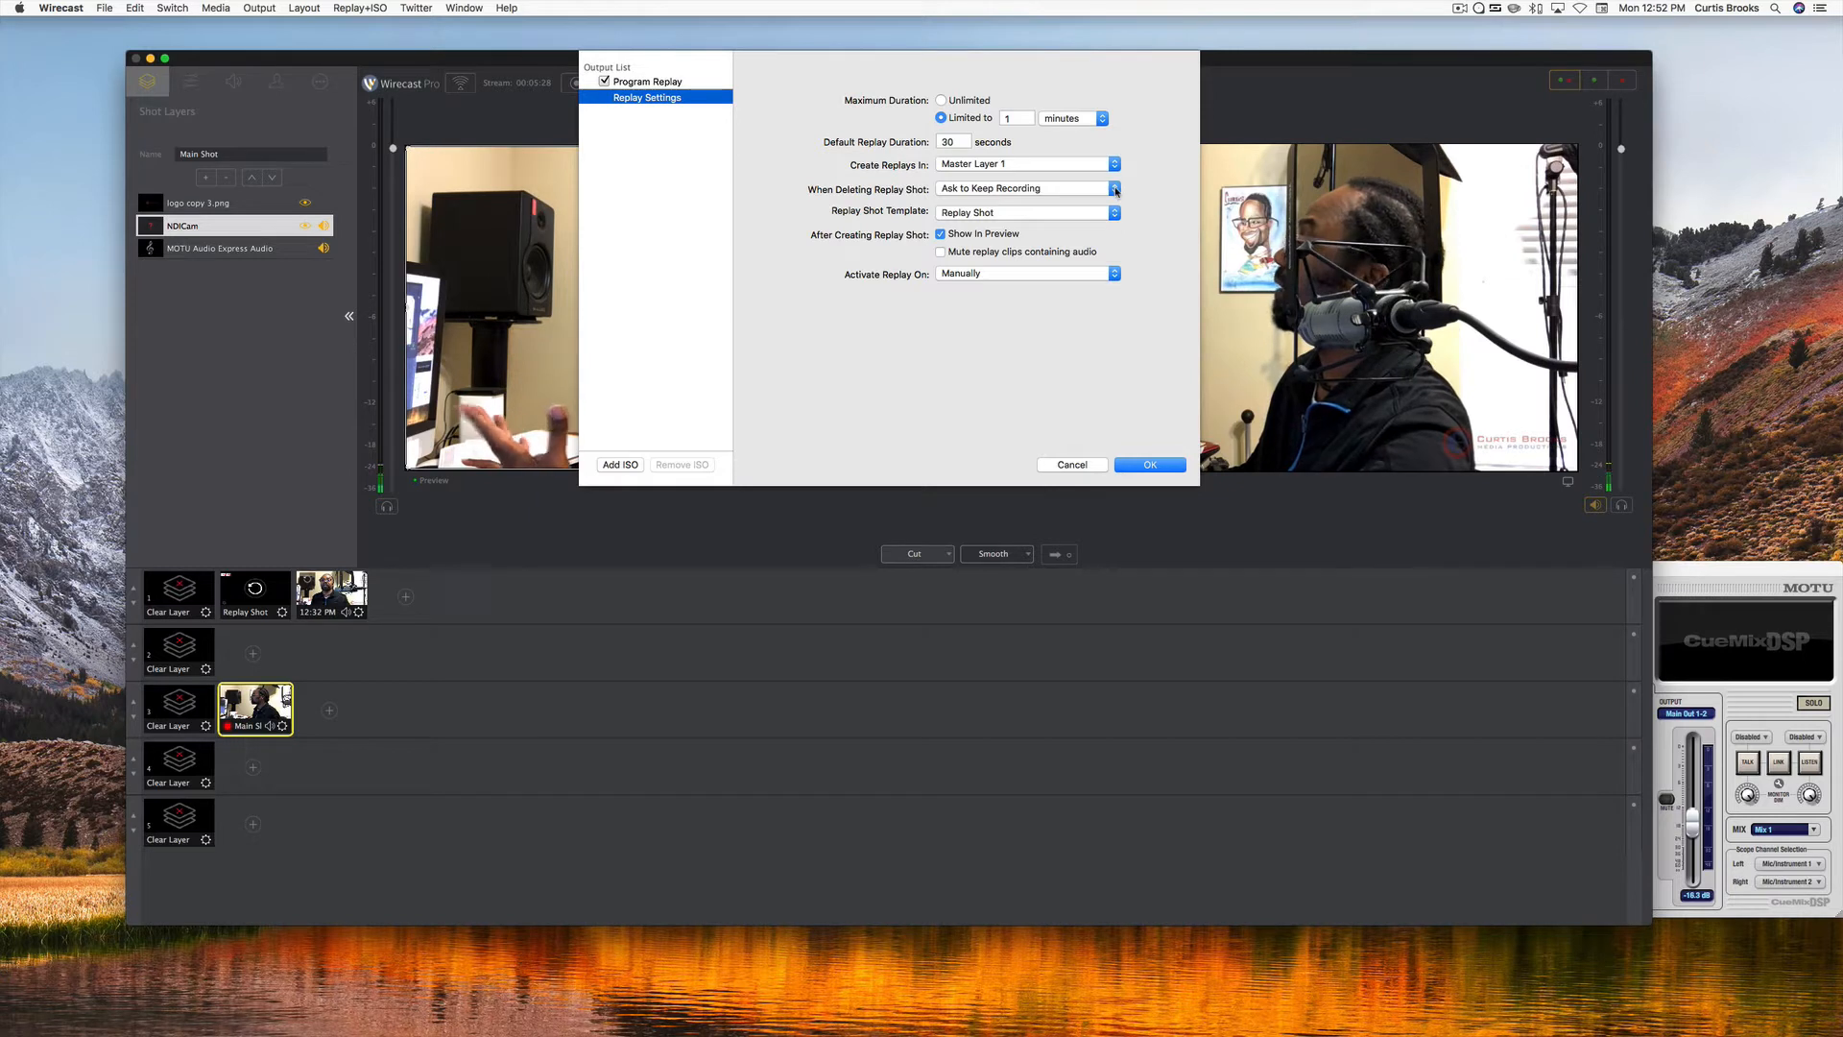
{"action": "left_click", "coordinate": [1116, 190]}
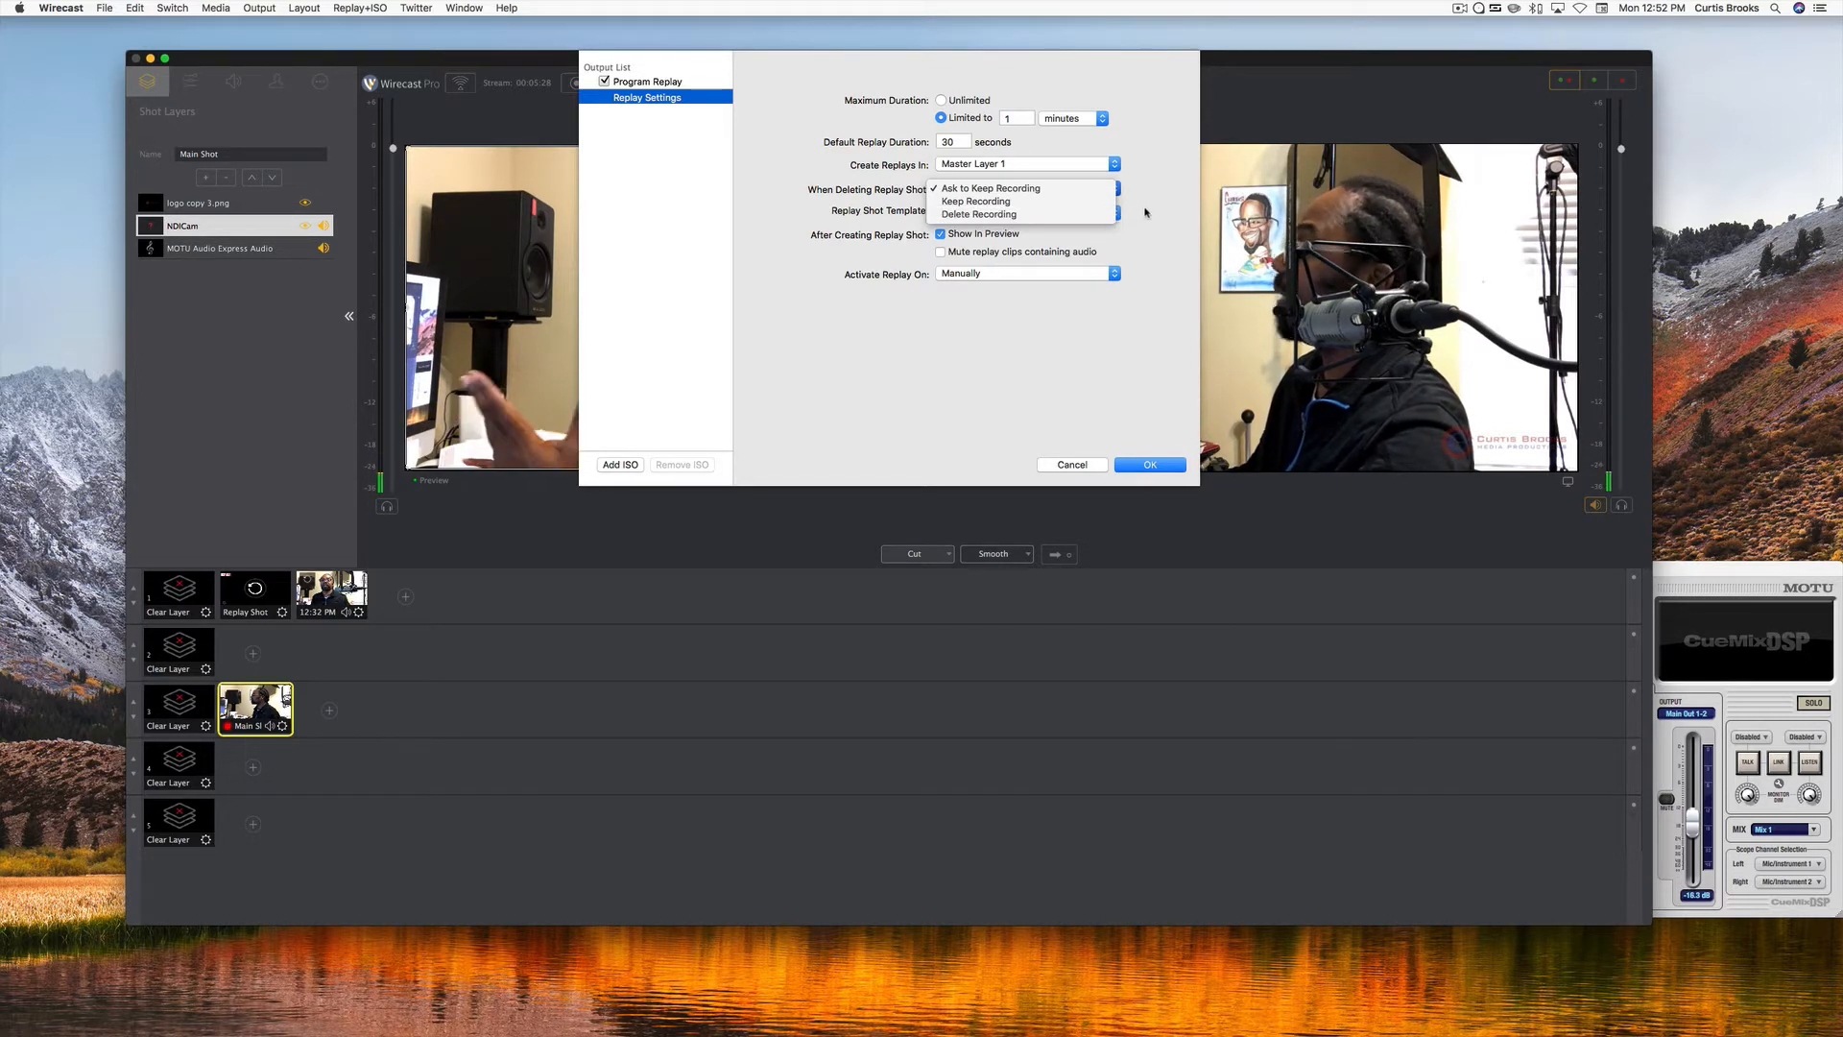
{"action": "left_click", "coordinate": [1144, 213]}
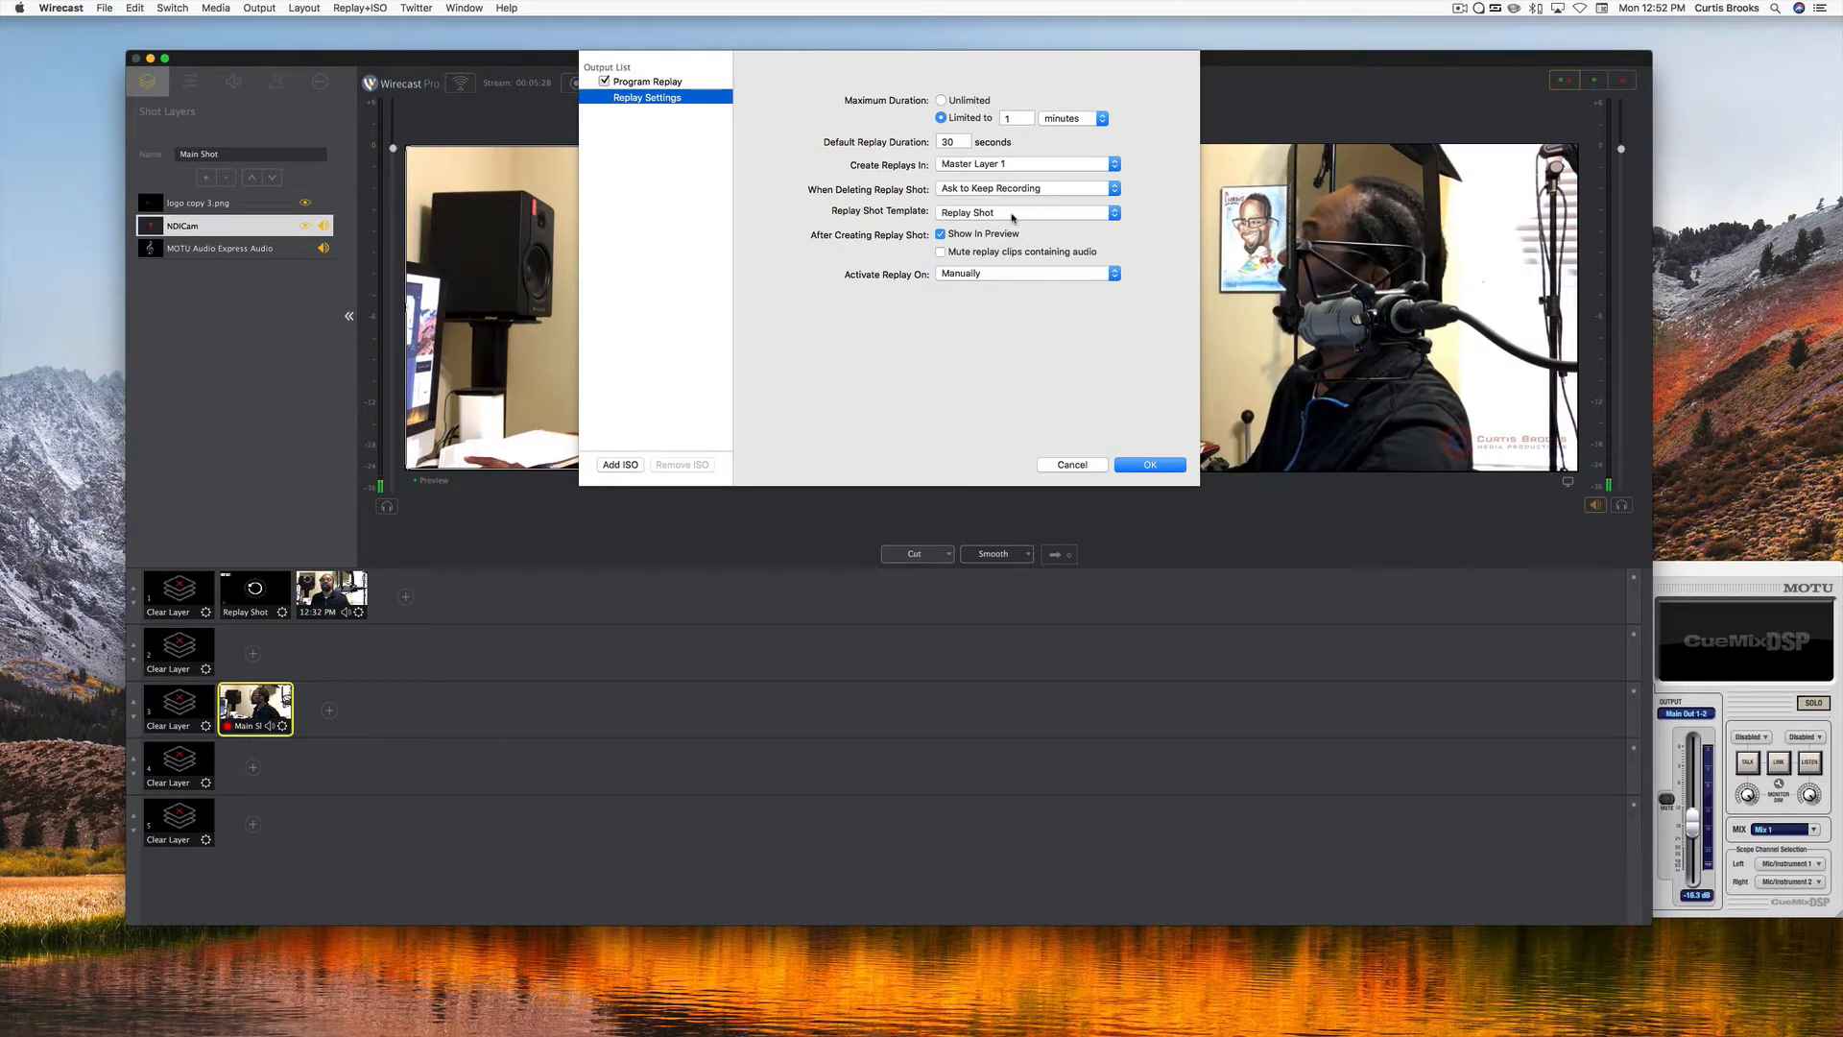
Try None as the replay shot template, set it back to Replay Shot, and accept the replay configuration.
{"action": "left_click", "coordinate": [1111, 216]}
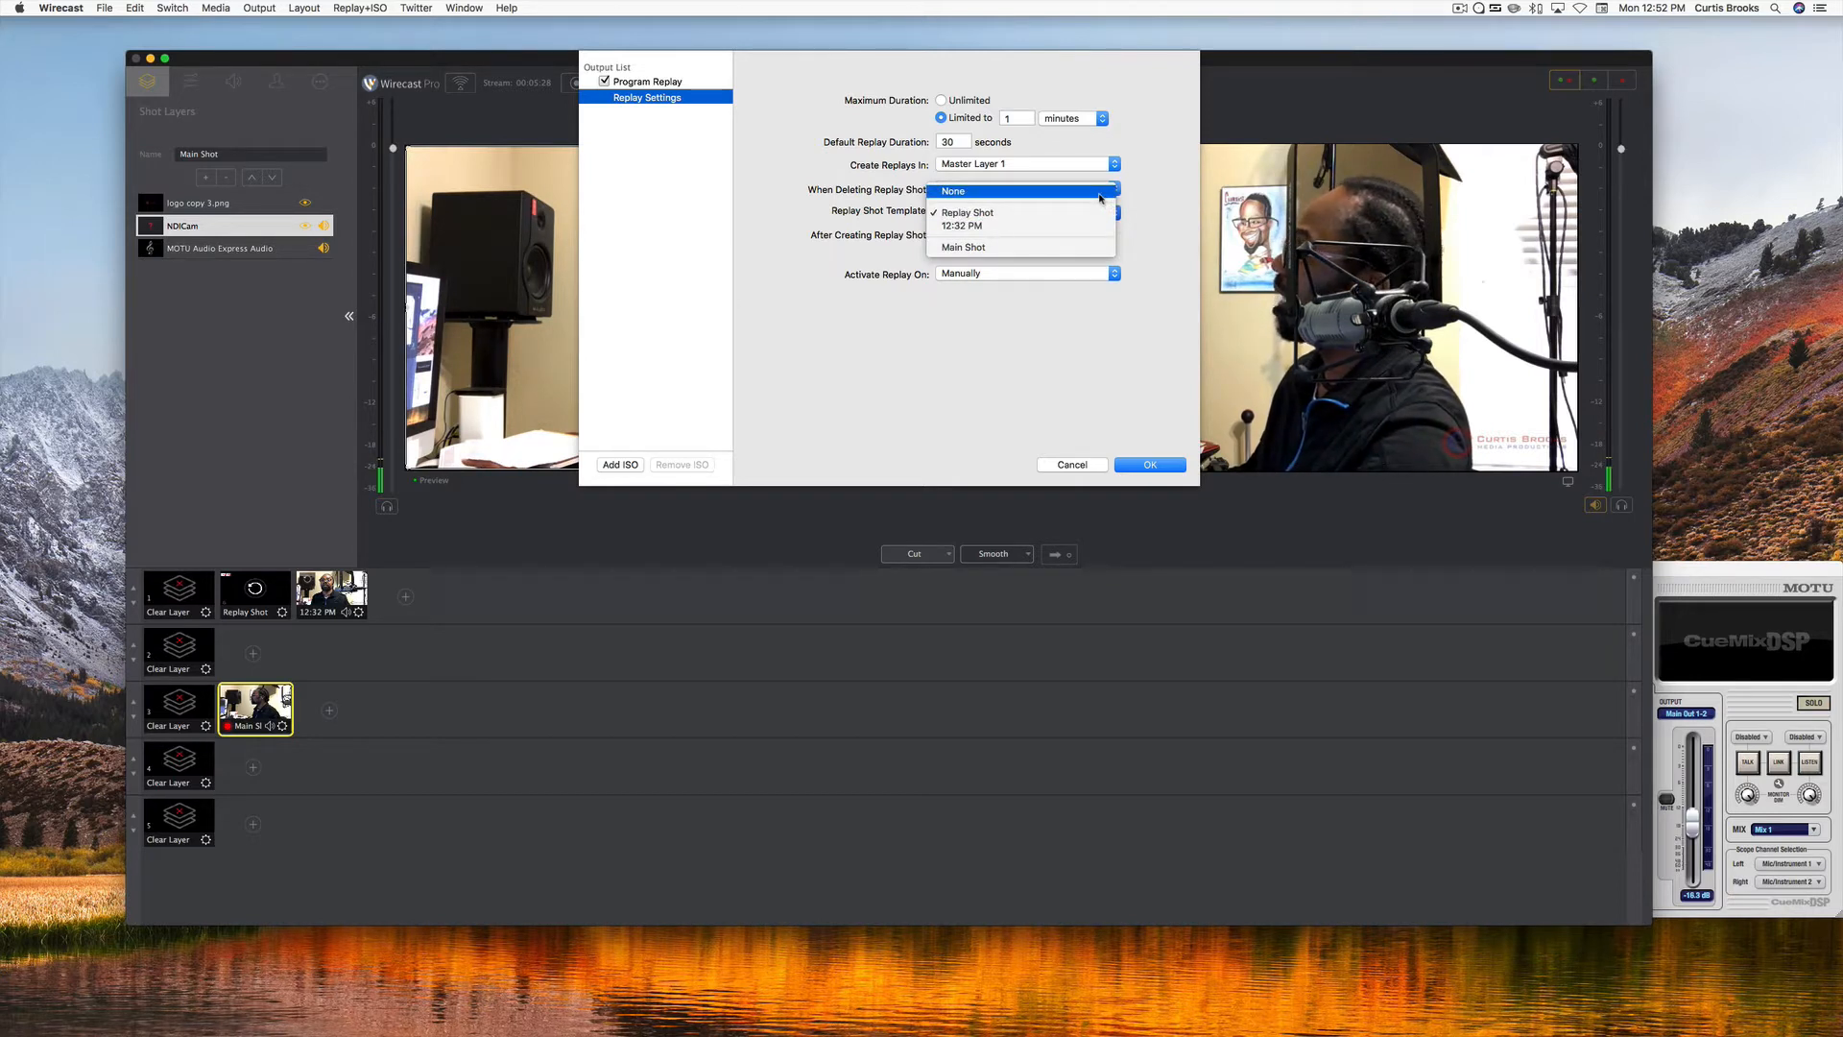
{"action": "left_click", "coordinate": [1101, 198]}
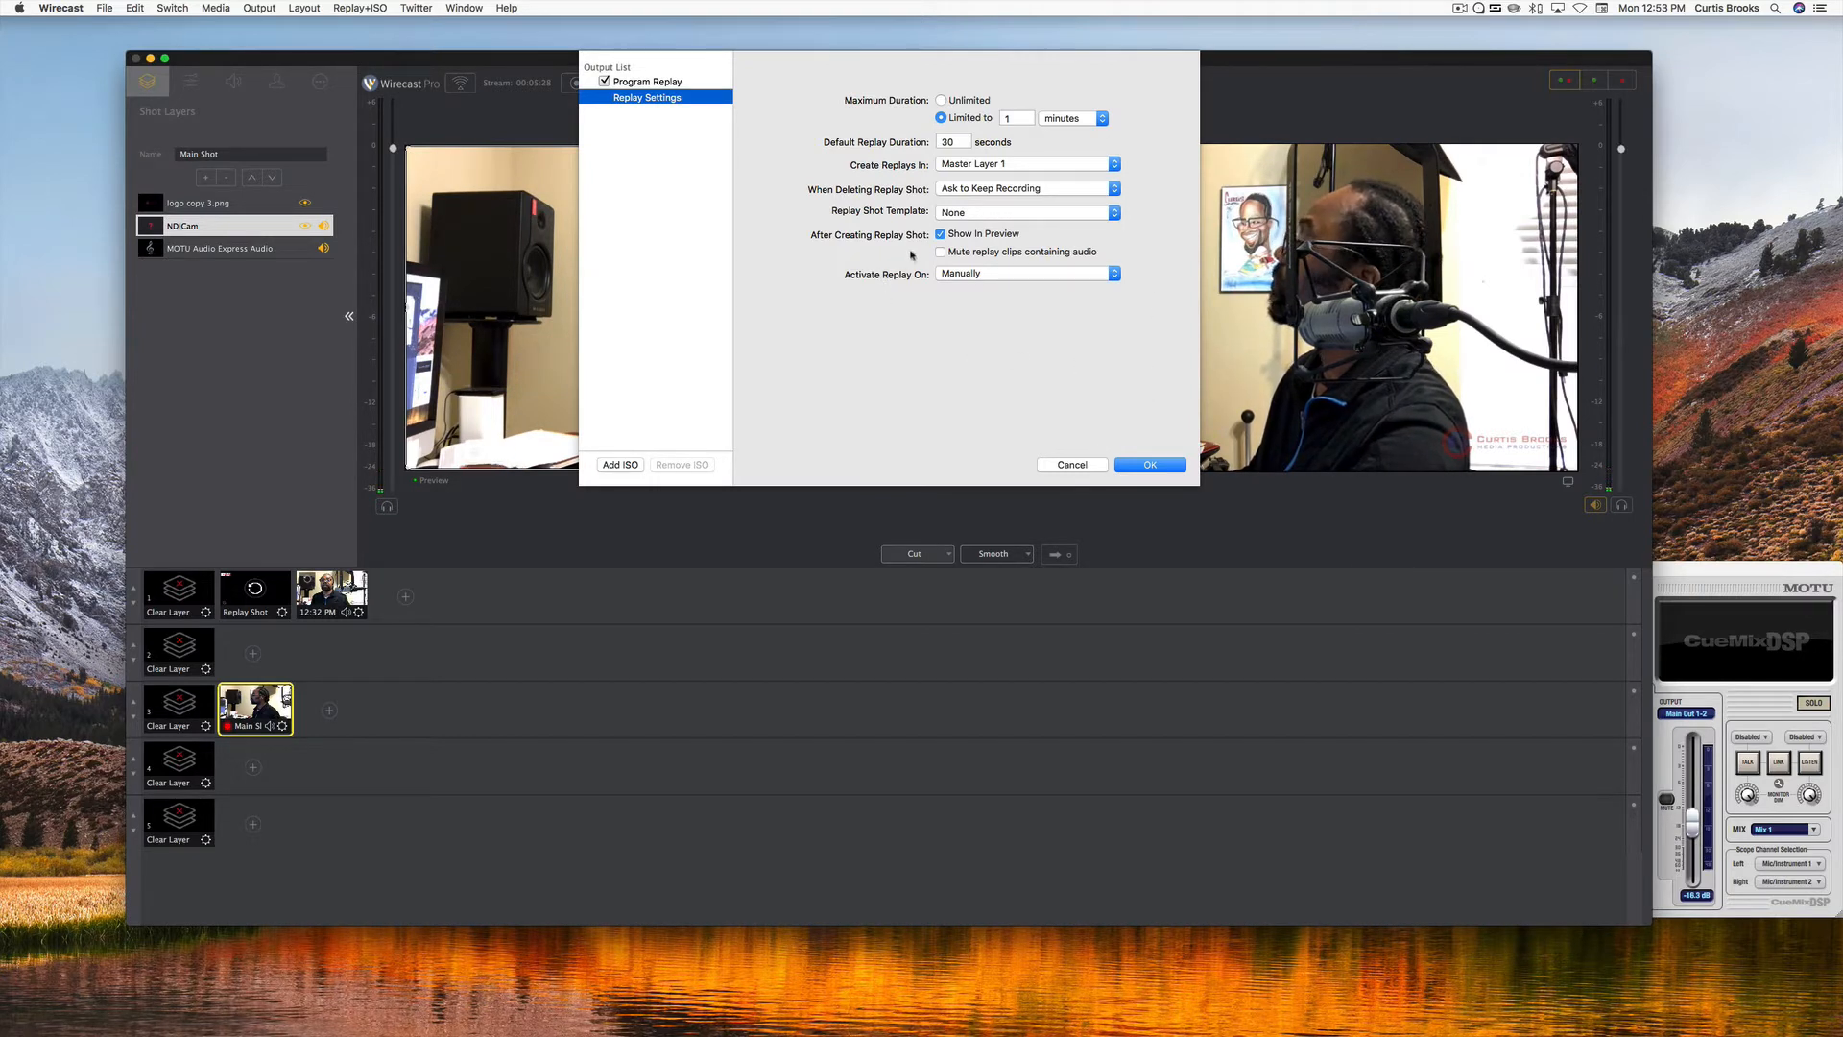
{"action": "left_click", "coordinate": [1115, 215]}
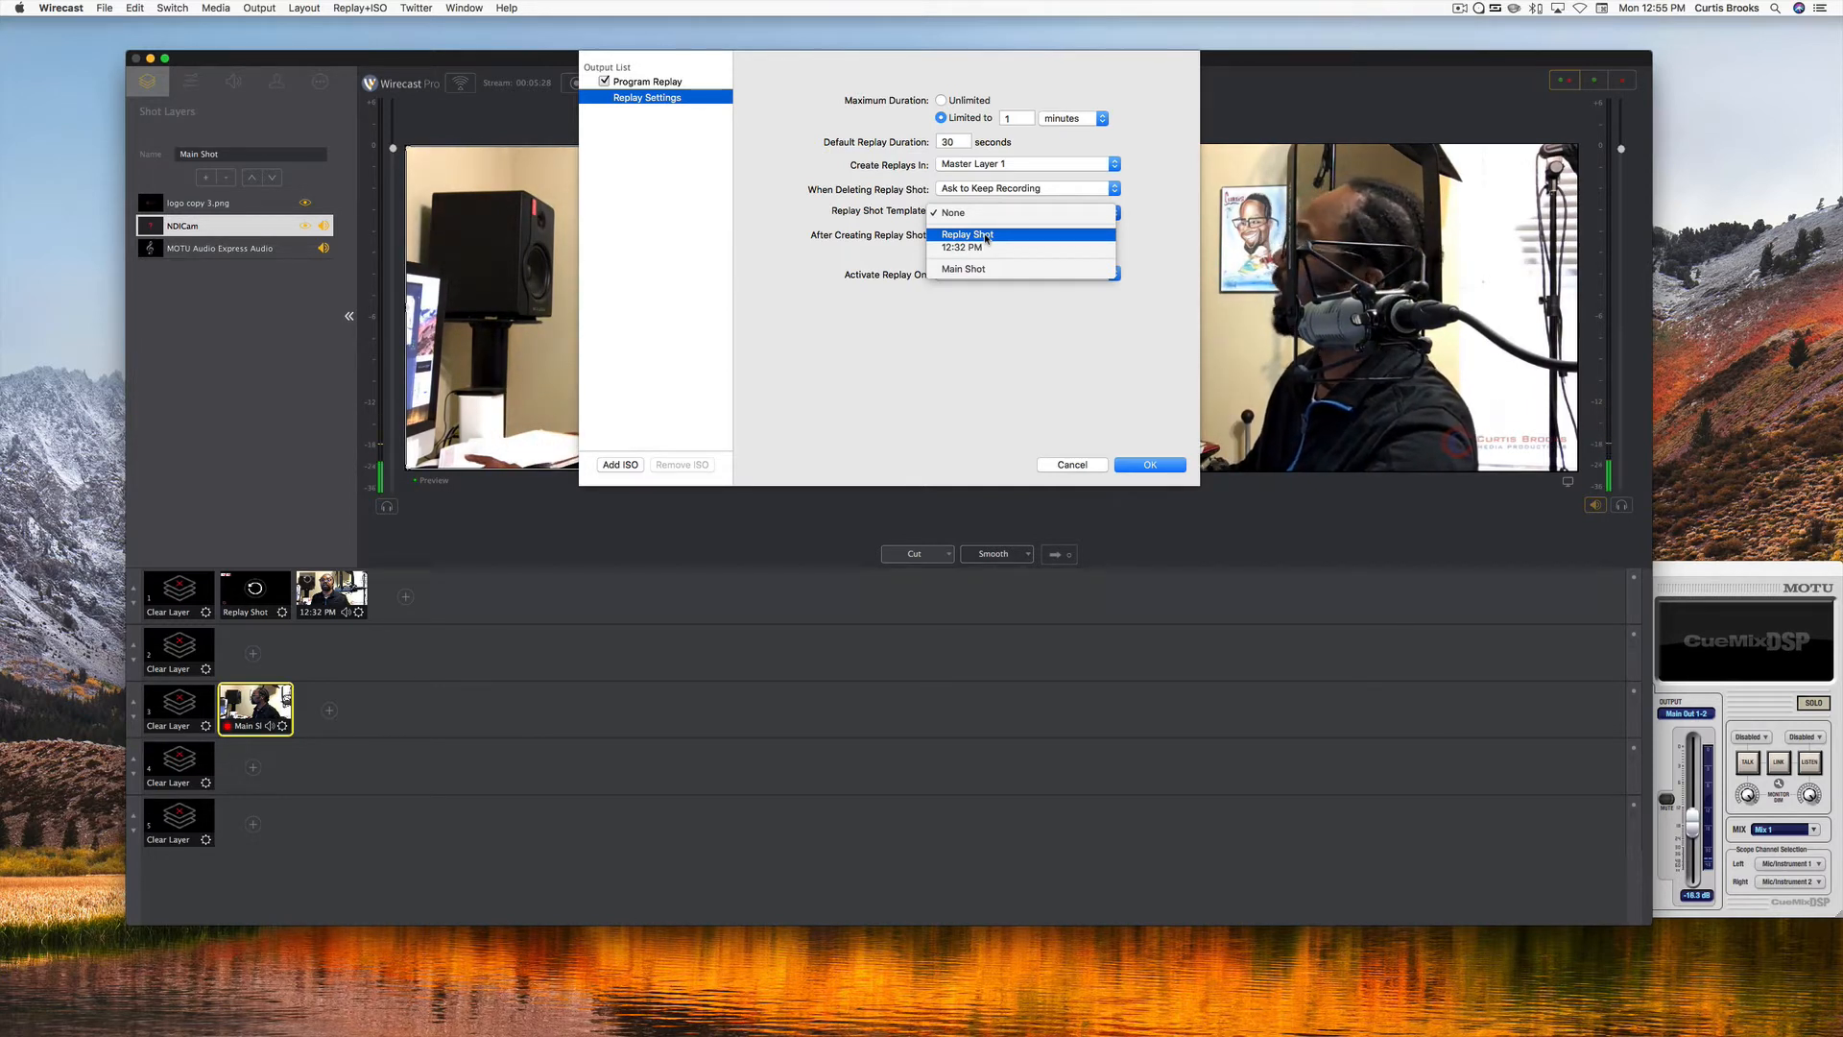
{"action": "left_click", "coordinate": [986, 237]}
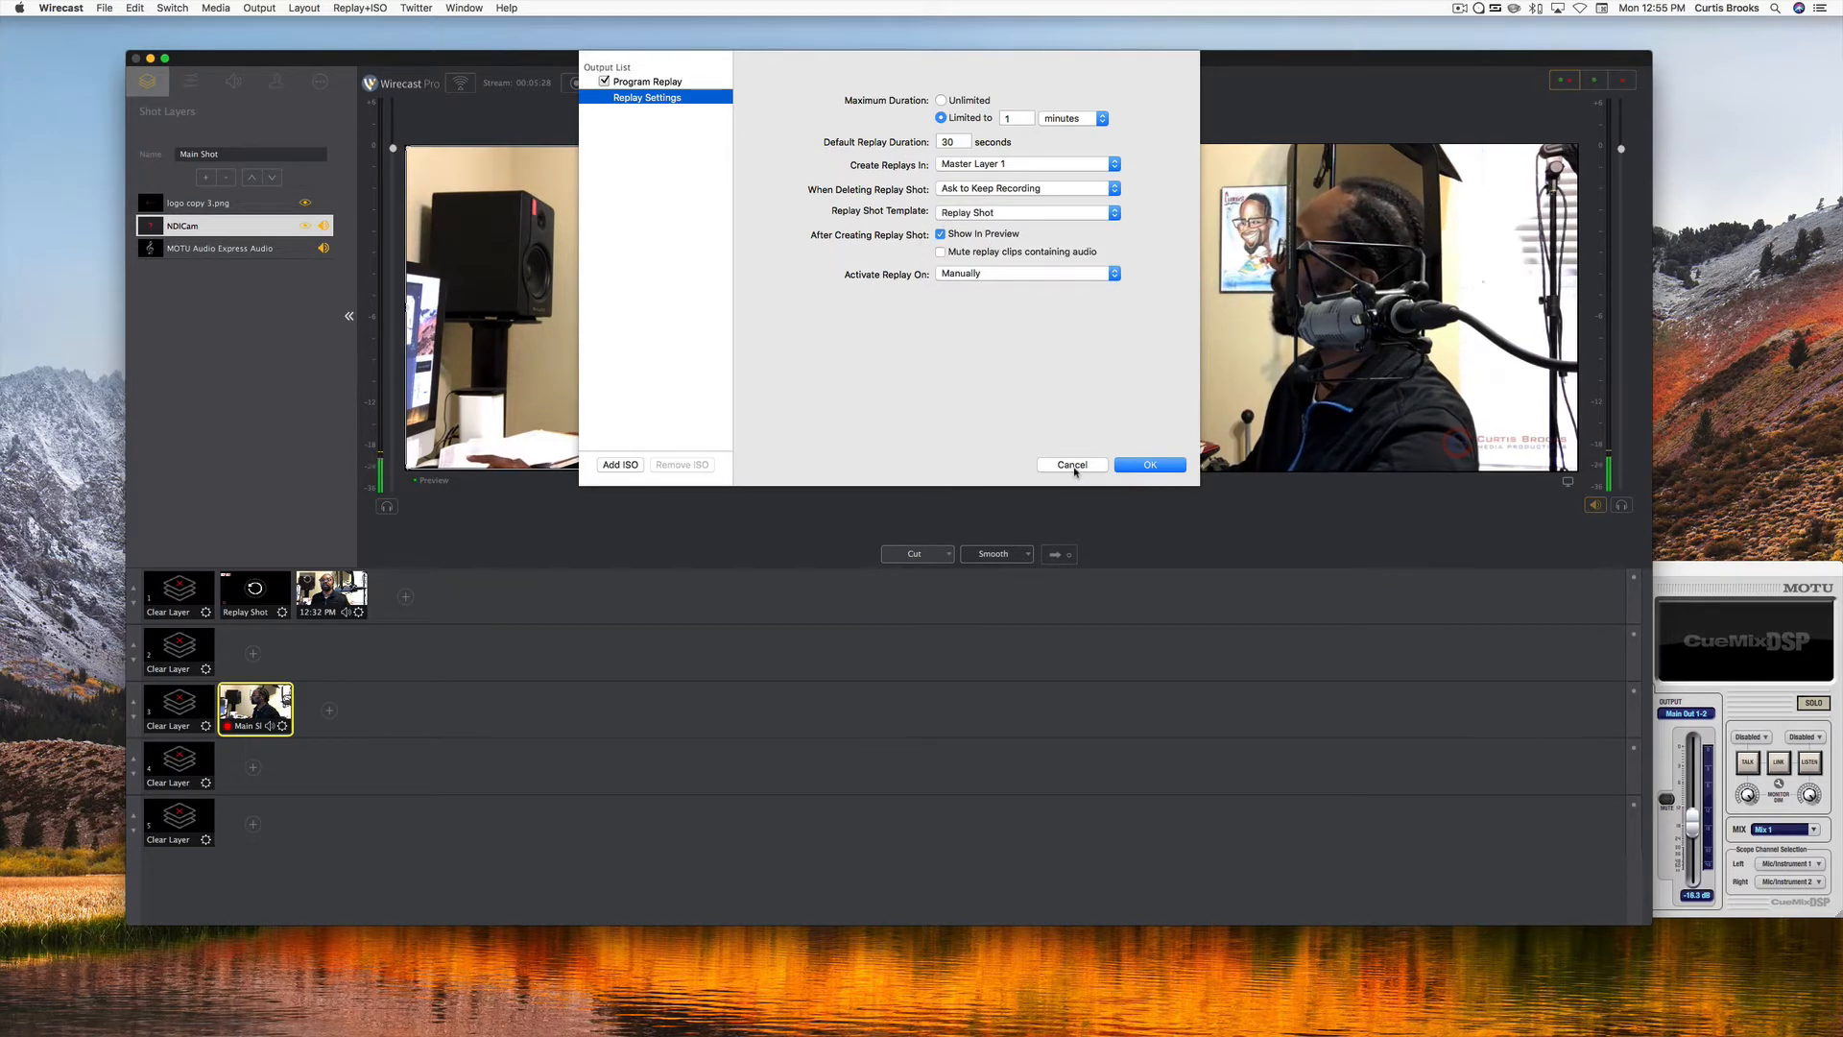
{"action": "left_click", "coordinate": [1147, 465]}
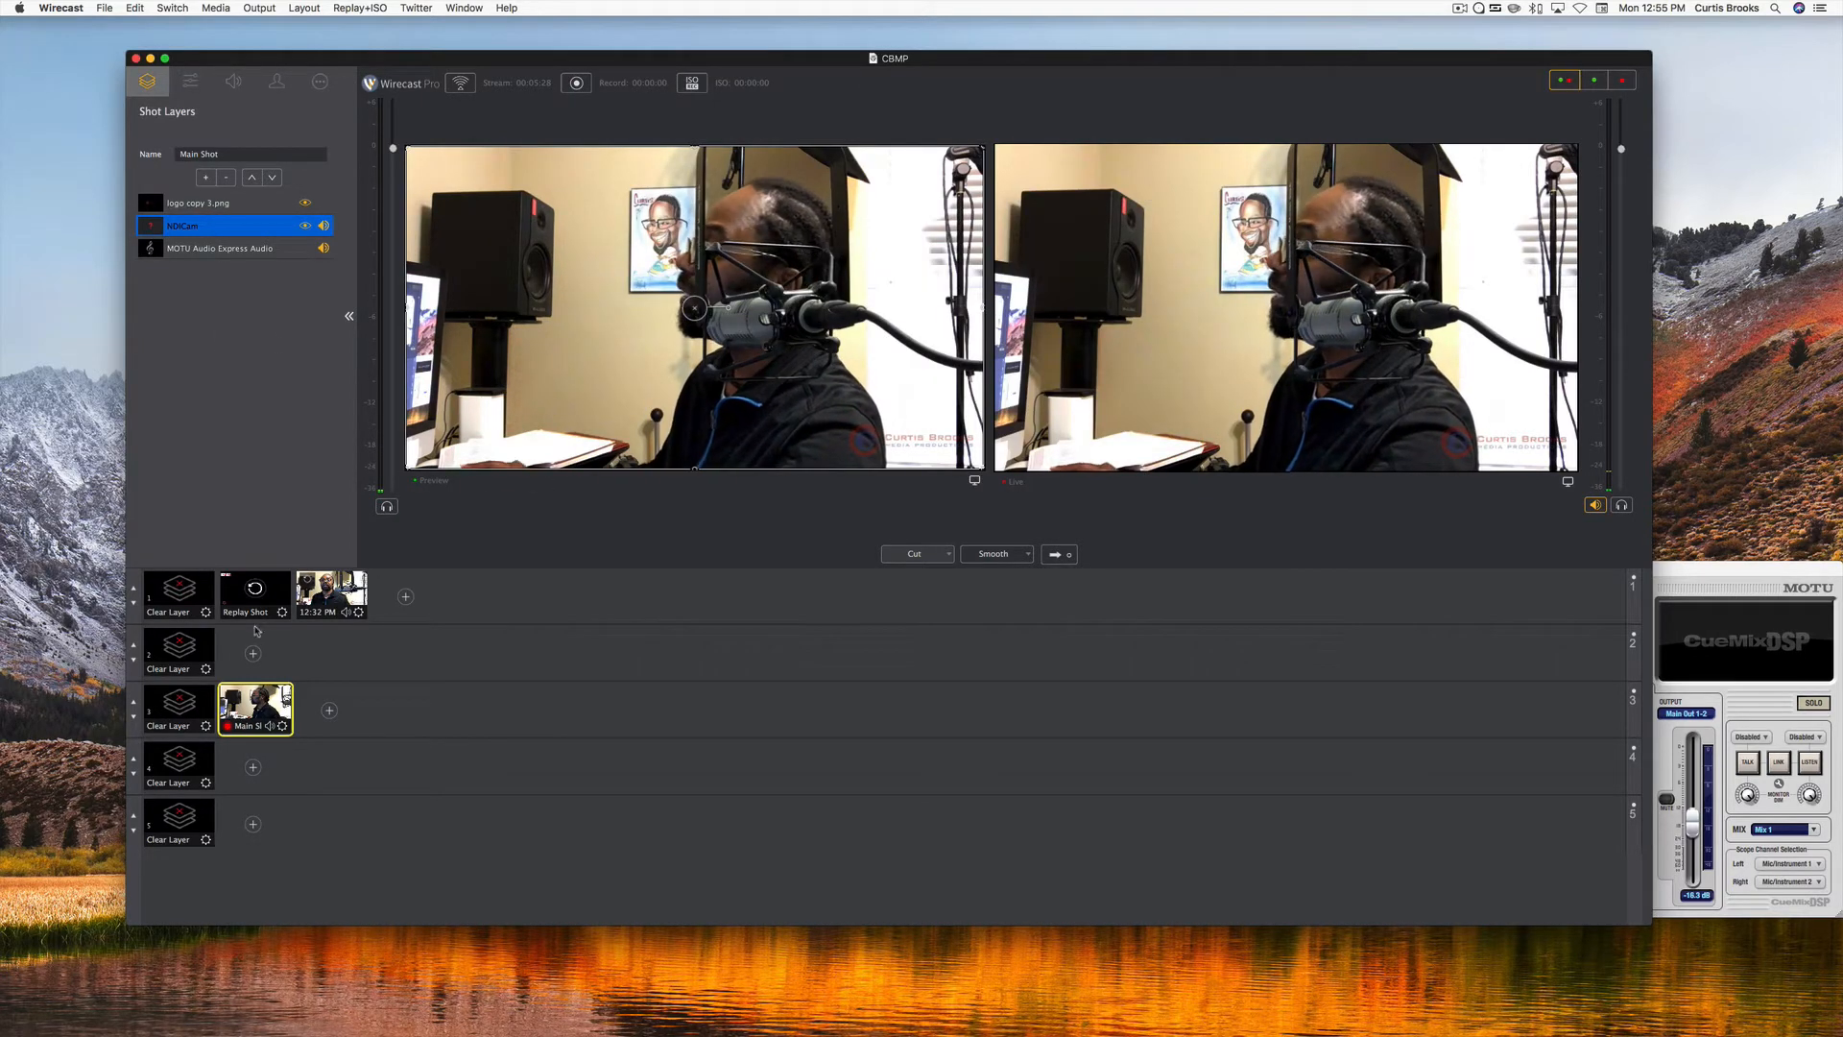
Load the Replay Shot into the preview, review the source types that can be added, and select its Replay Layer.
{"action": "left_click", "coordinate": [253, 603]}
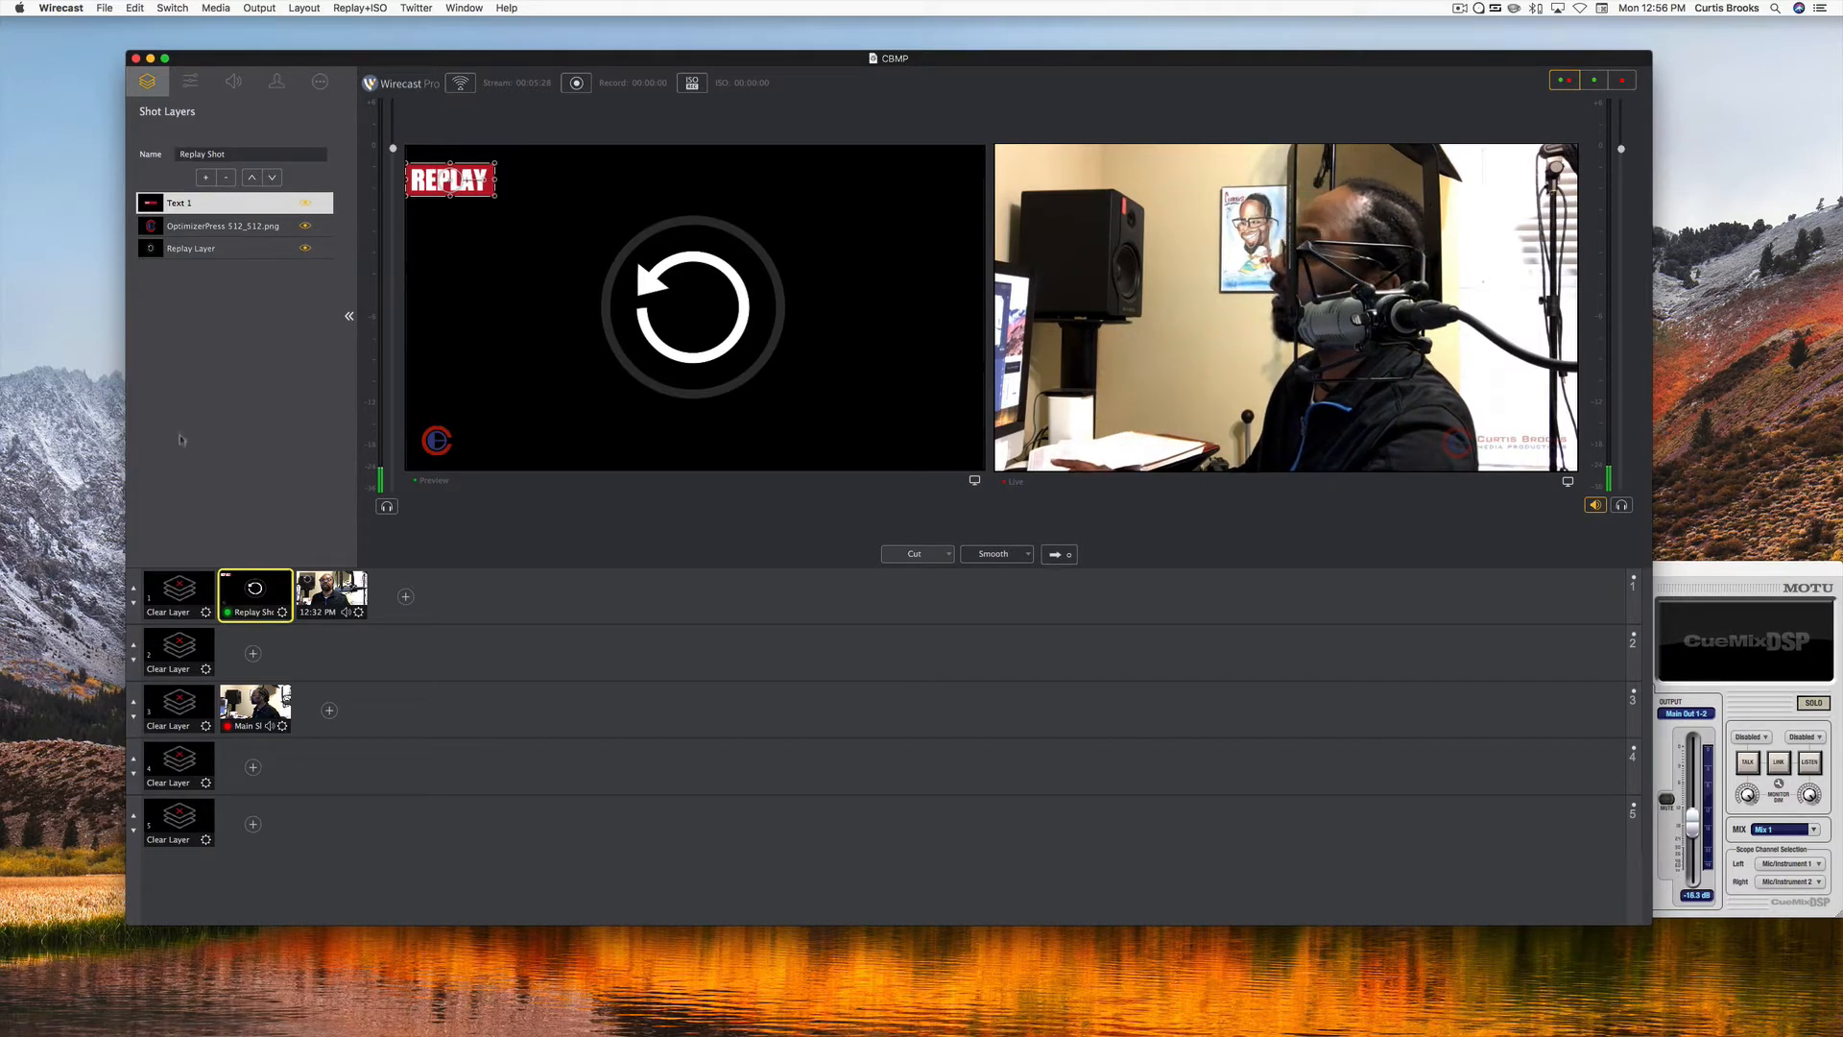
{"action": "left_click", "coordinate": [206, 177]}
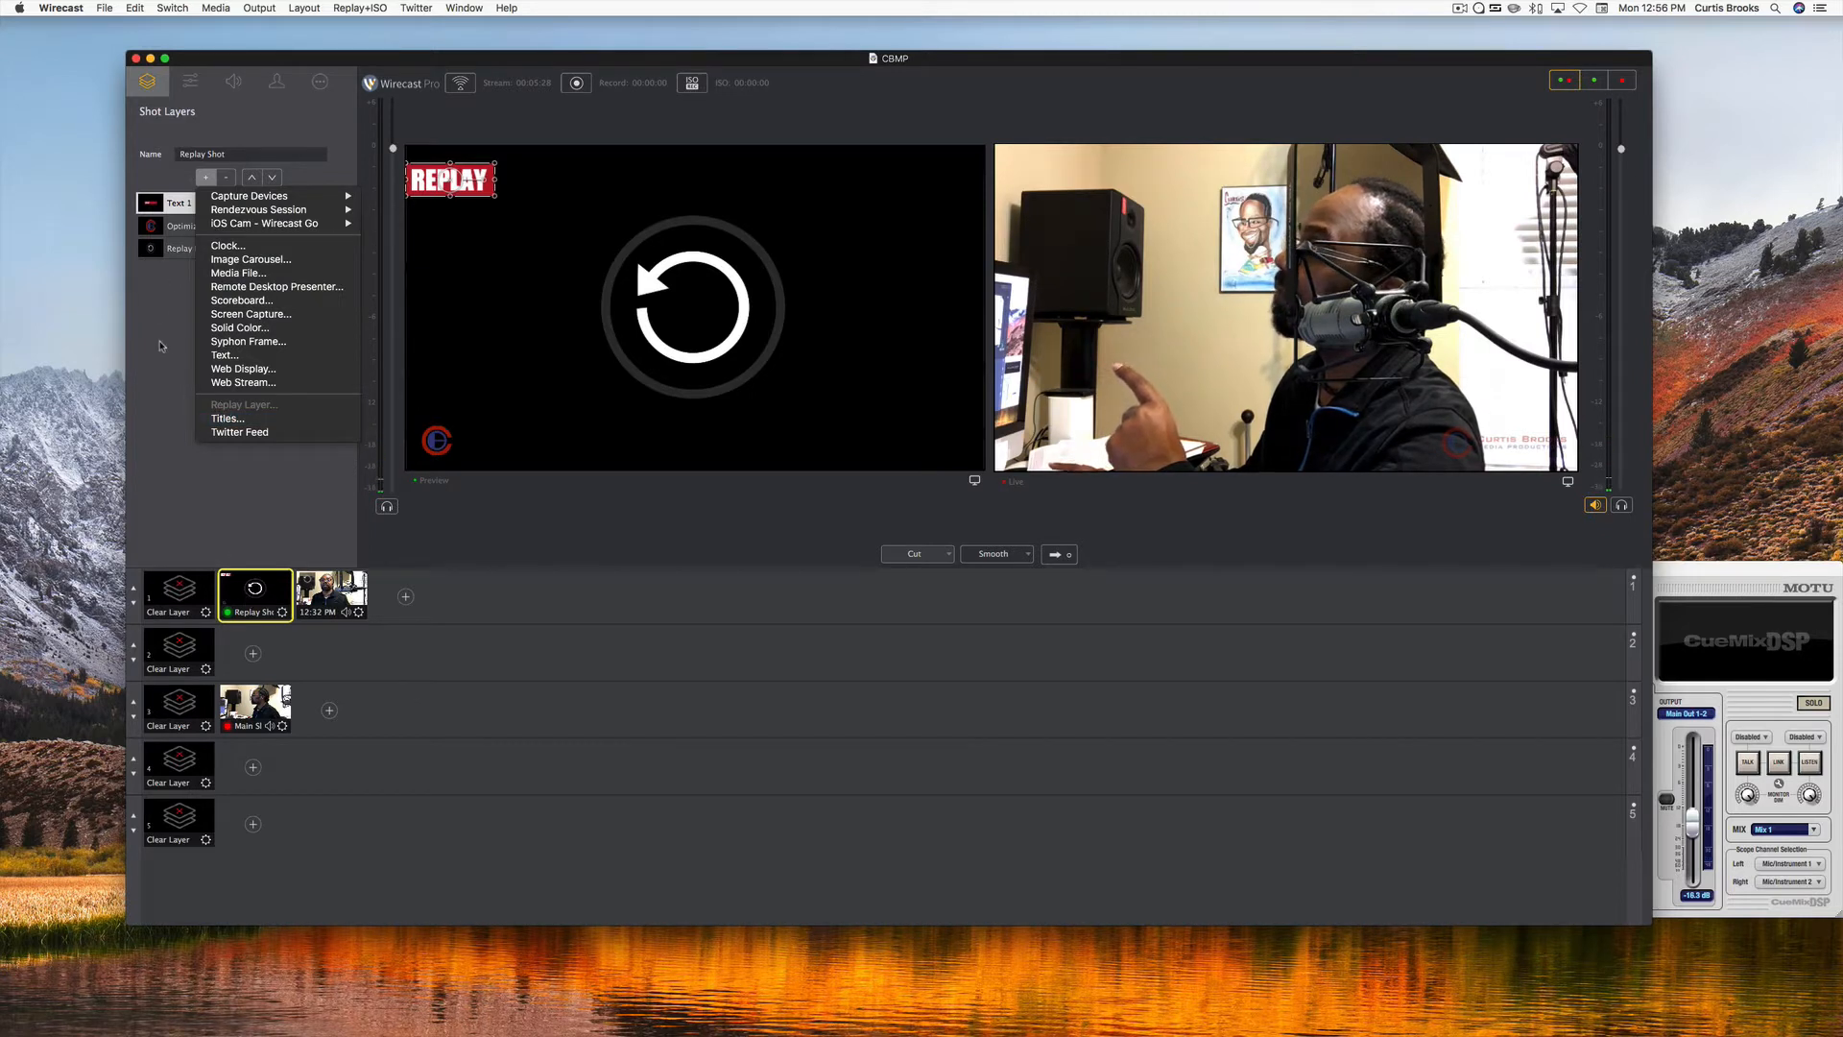
{"action": "left_click", "coordinate": [161, 344]}
{"action": "left_click", "coordinate": [190, 251]}
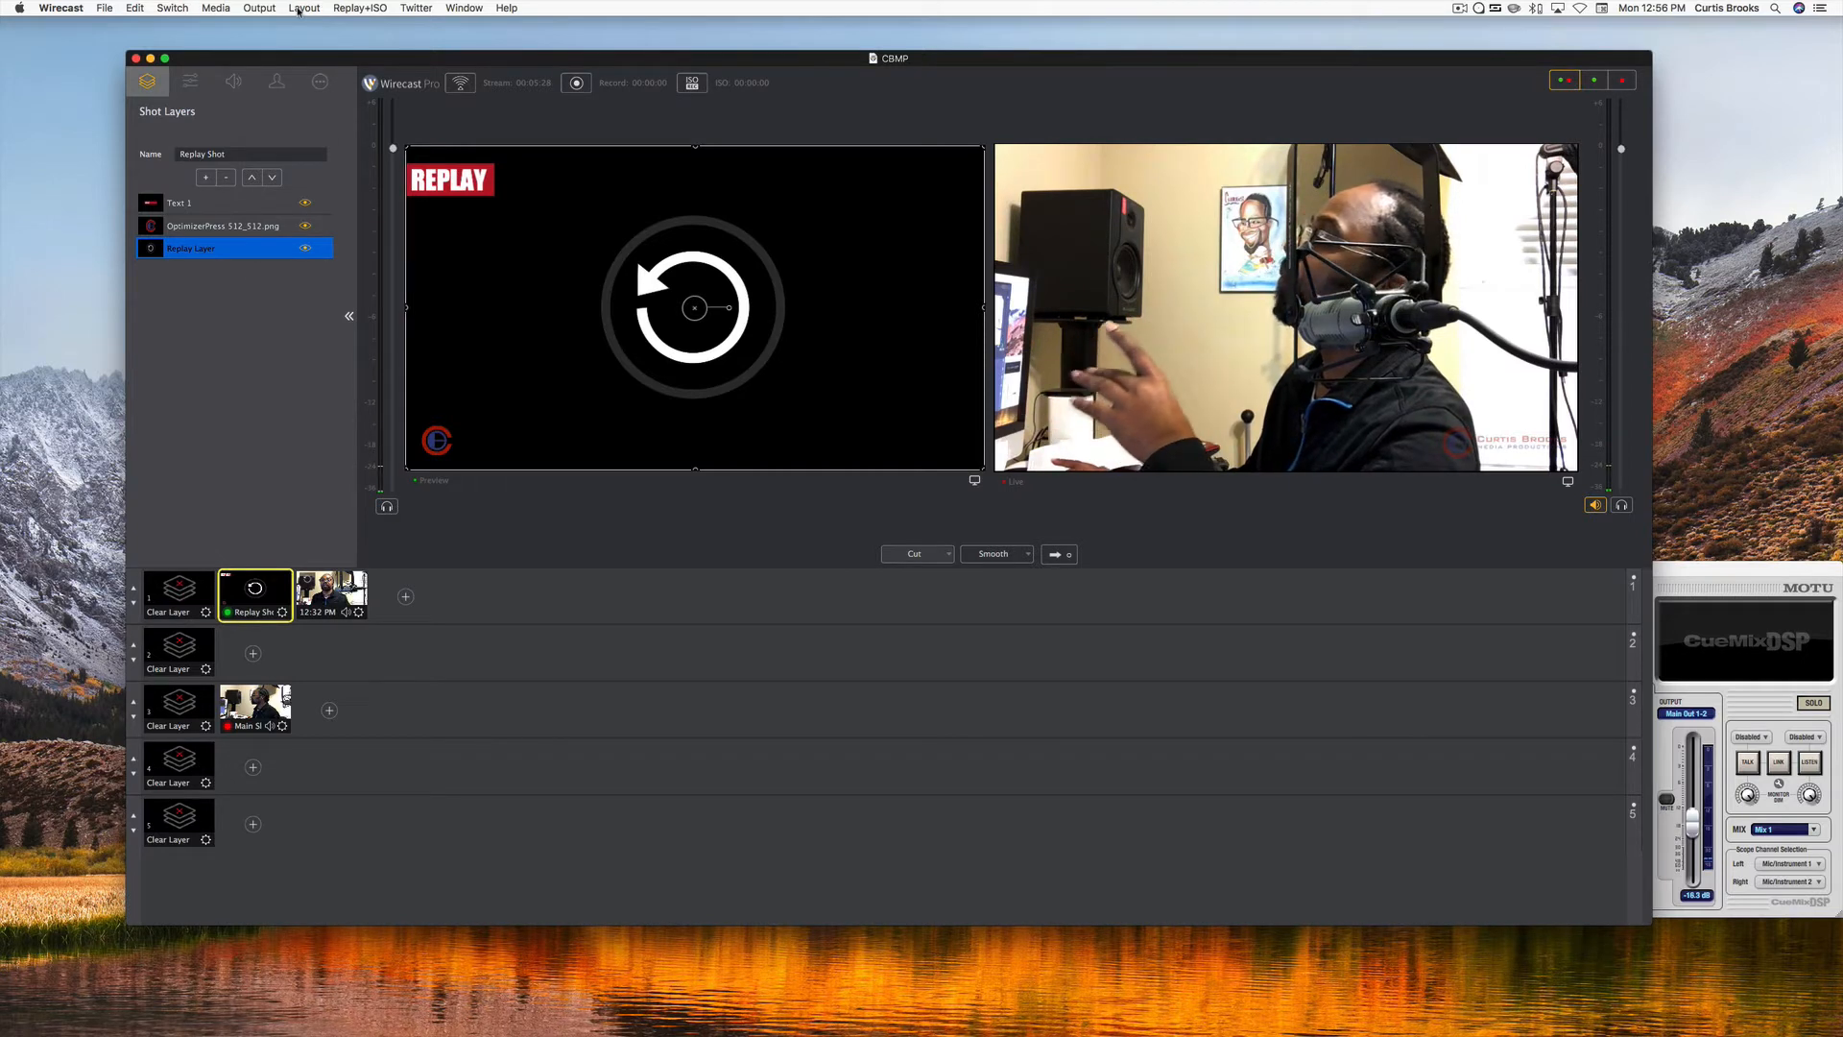
Reopen the Replay and ISO configuration and show the Replay Settings for another review.
{"action": "left_click", "coordinate": [348, 8]}
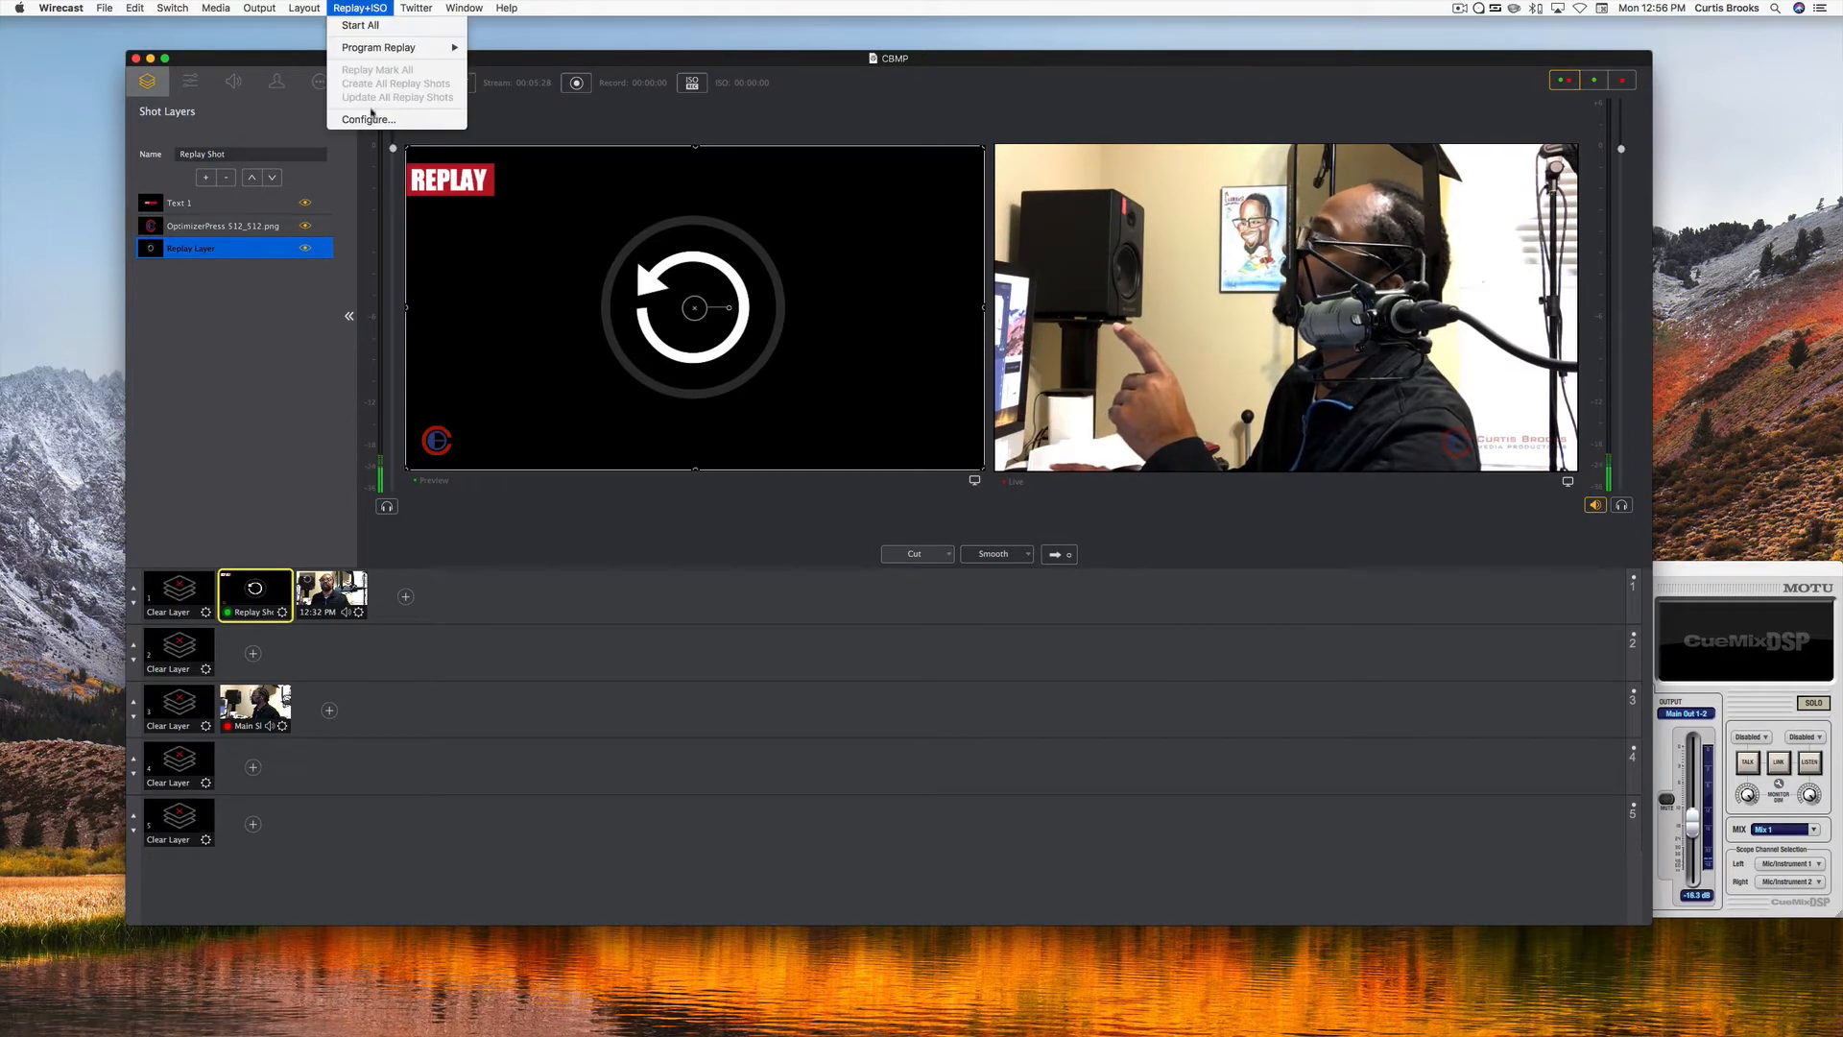
{"action": "left_click", "coordinate": [372, 117]}
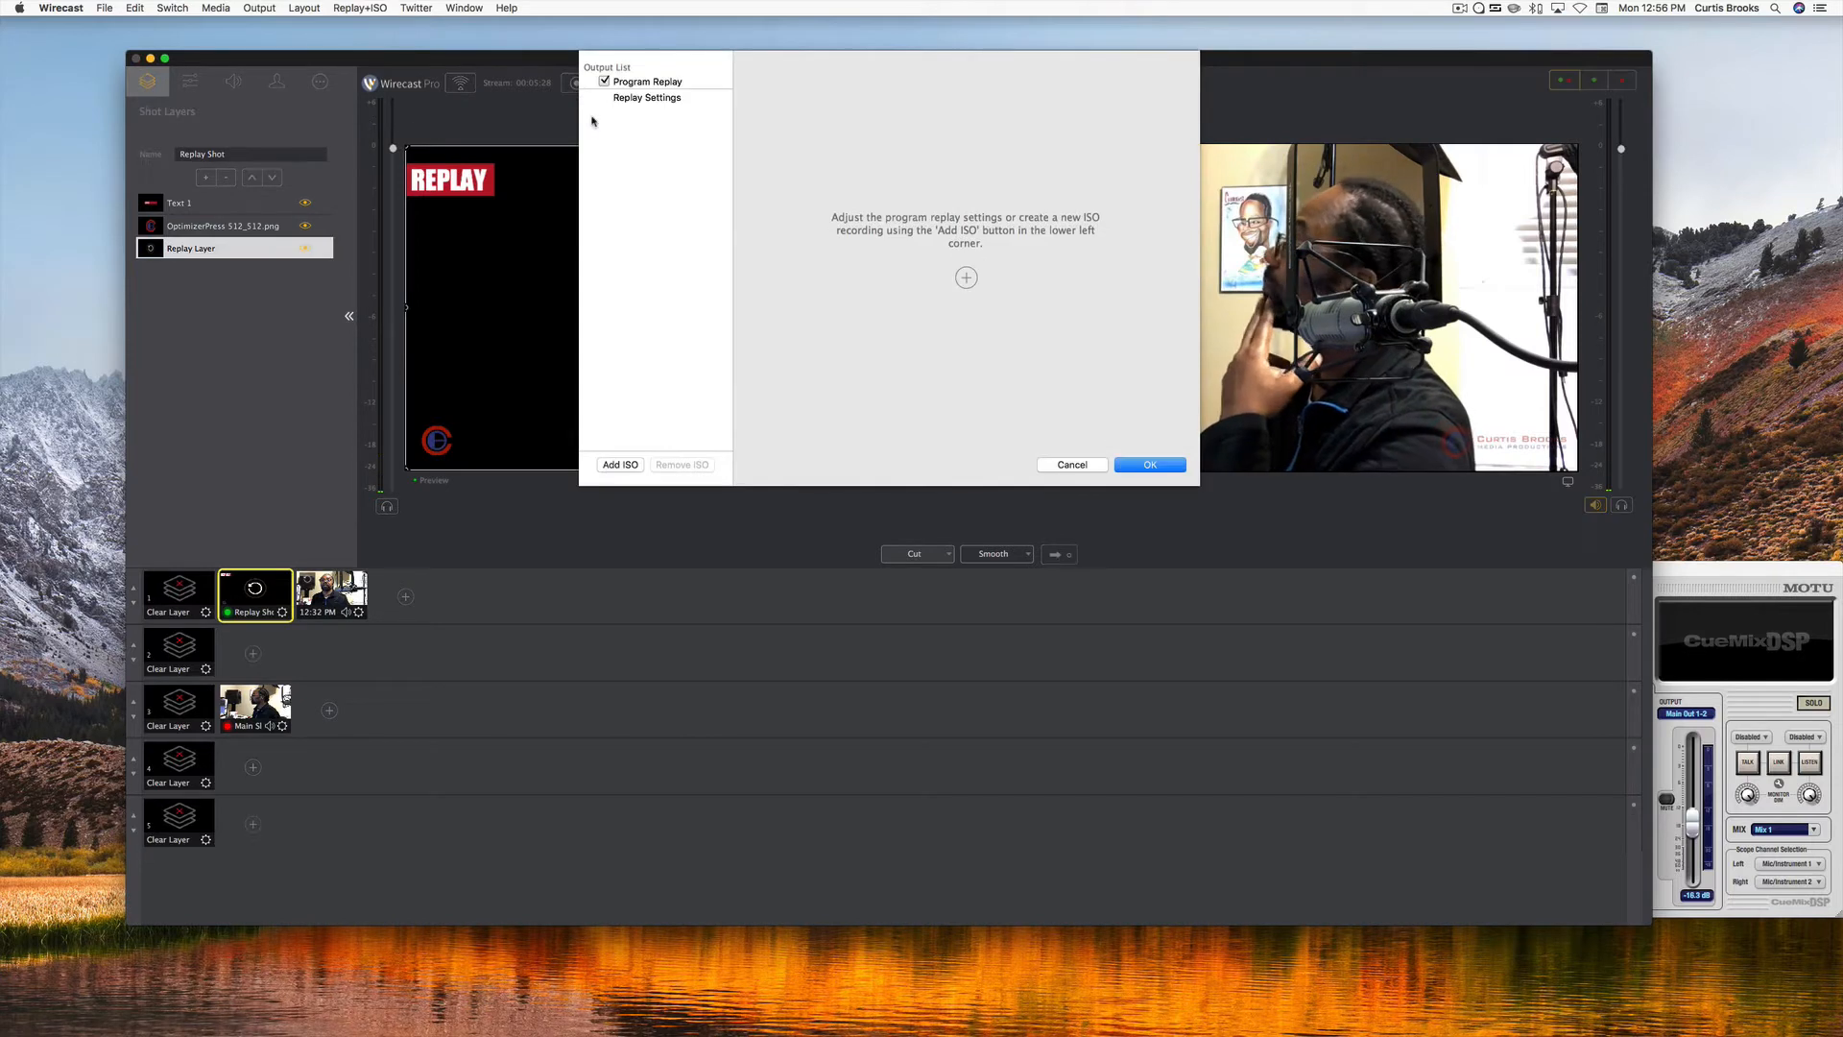
{"action": "left_click", "coordinate": [622, 98]}
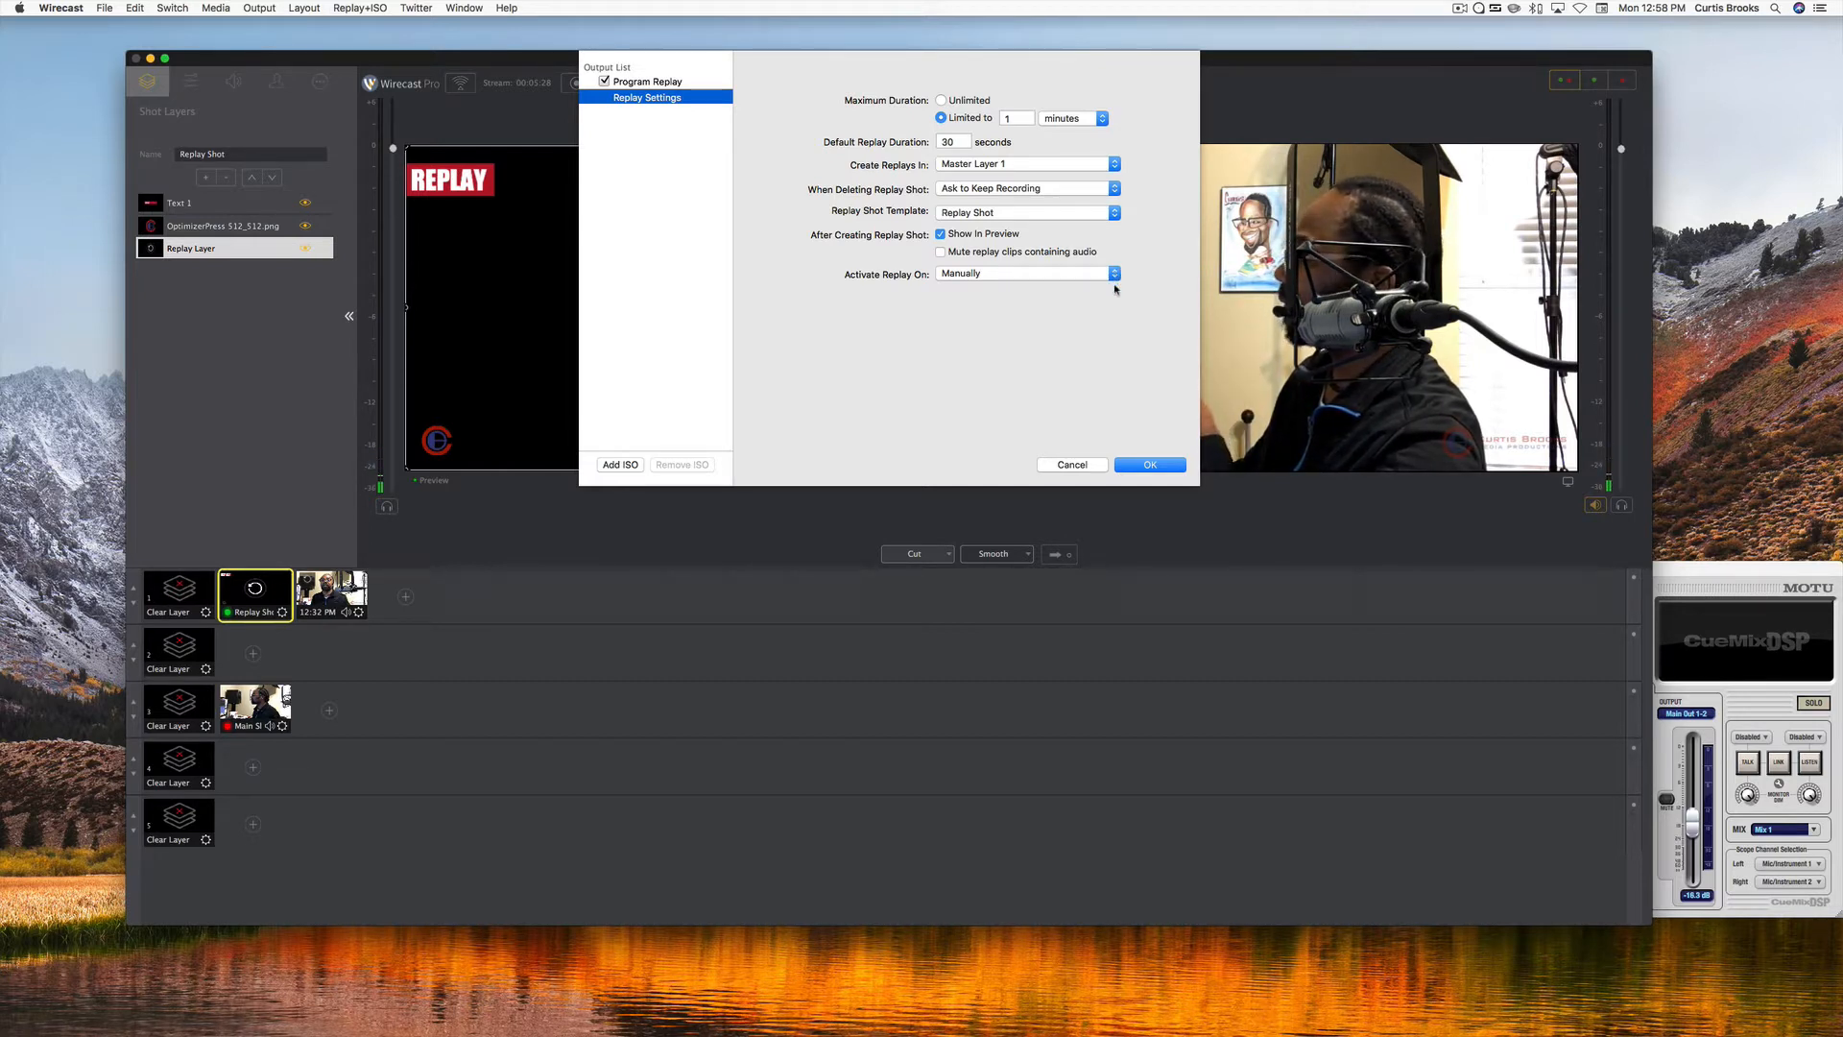
Cancel the open configuration, reopen the Replay Settings, review the choices for when replay activates, and accept the configuration.
{"action": "left_click", "coordinate": [1073, 464]}
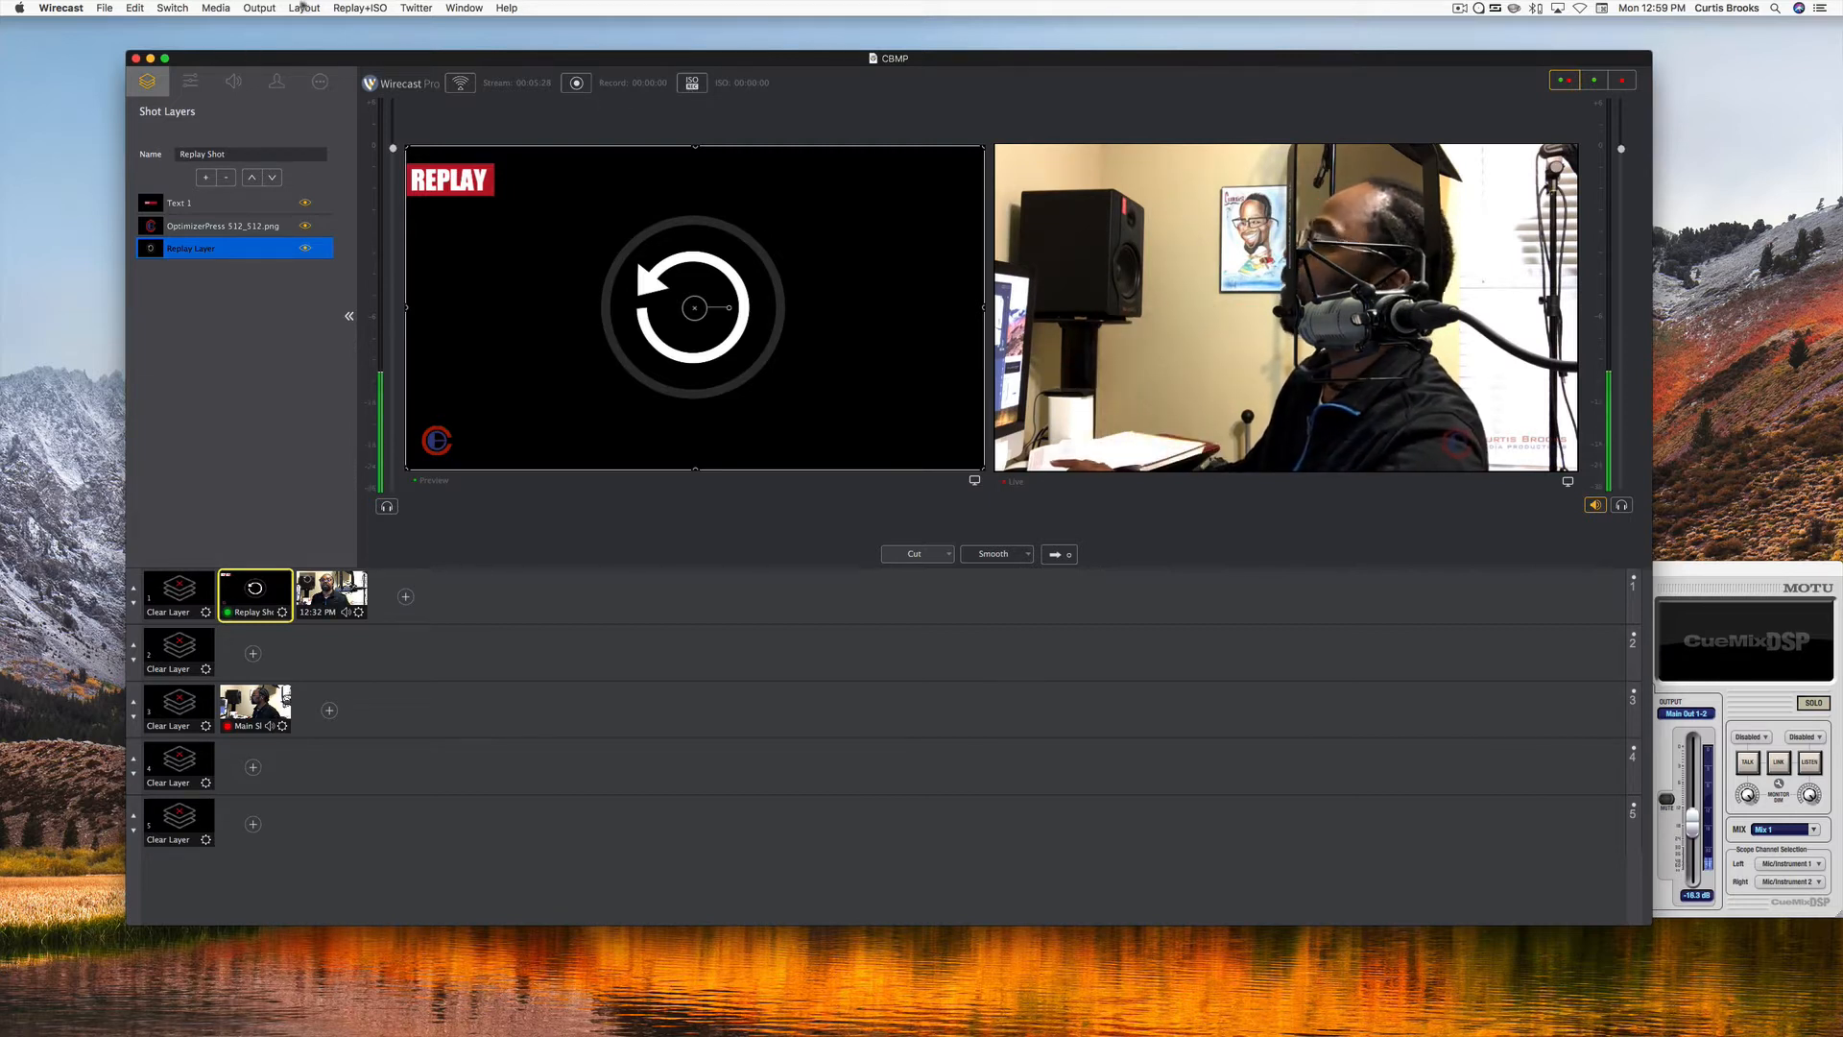
{"action": "left_click", "coordinate": [341, 9]}
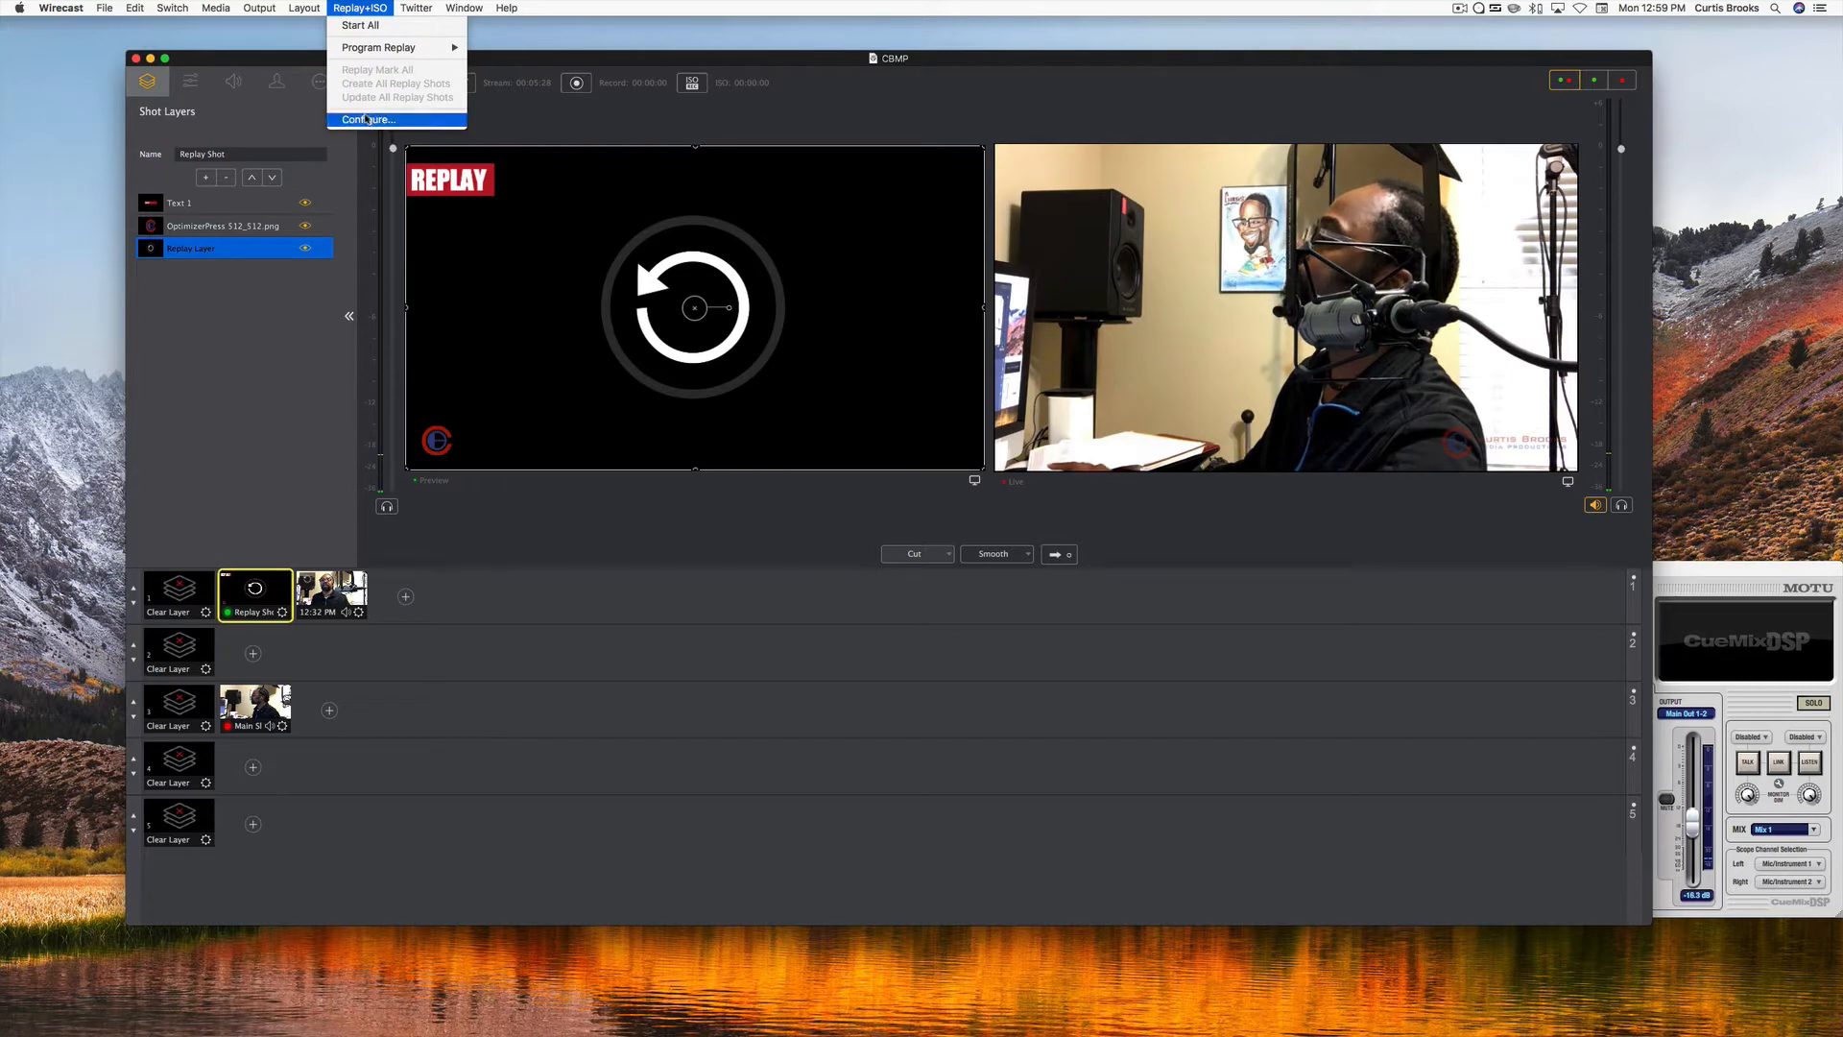
{"action": "left_click", "coordinate": [368, 120]}
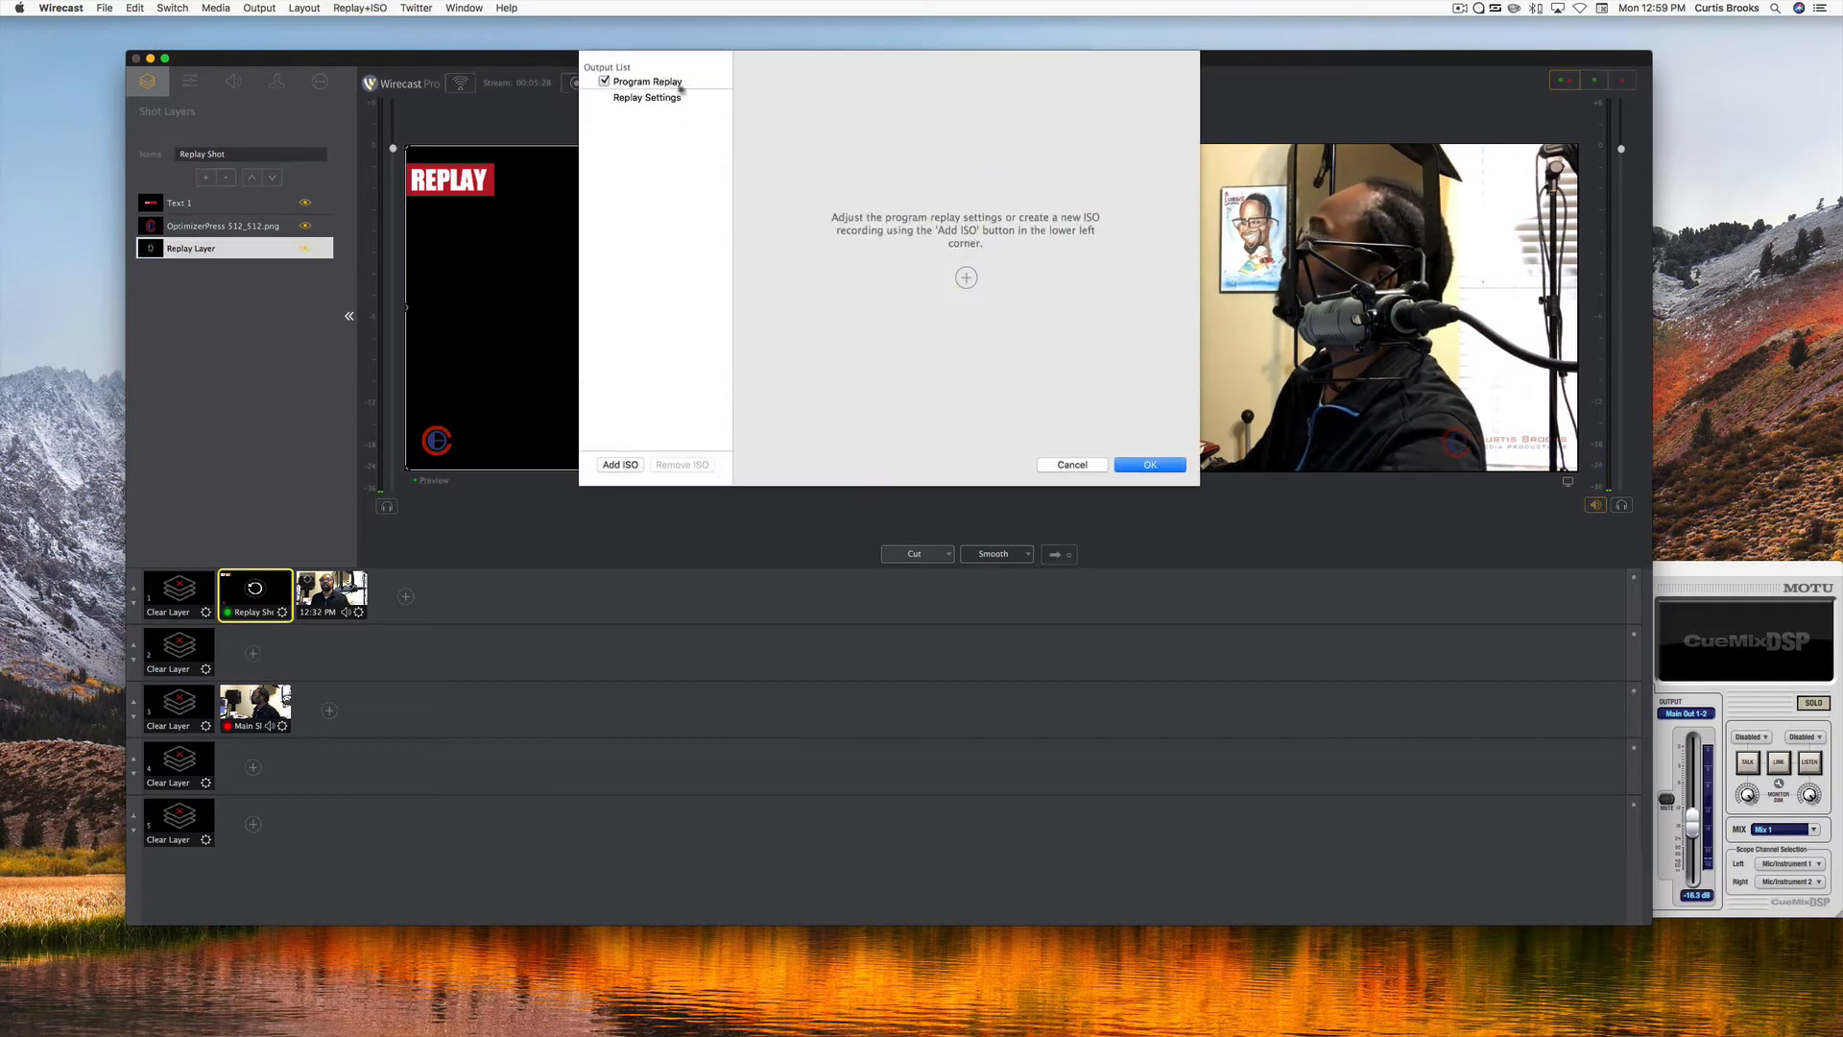
{"action": "left_click", "coordinate": [661, 100]}
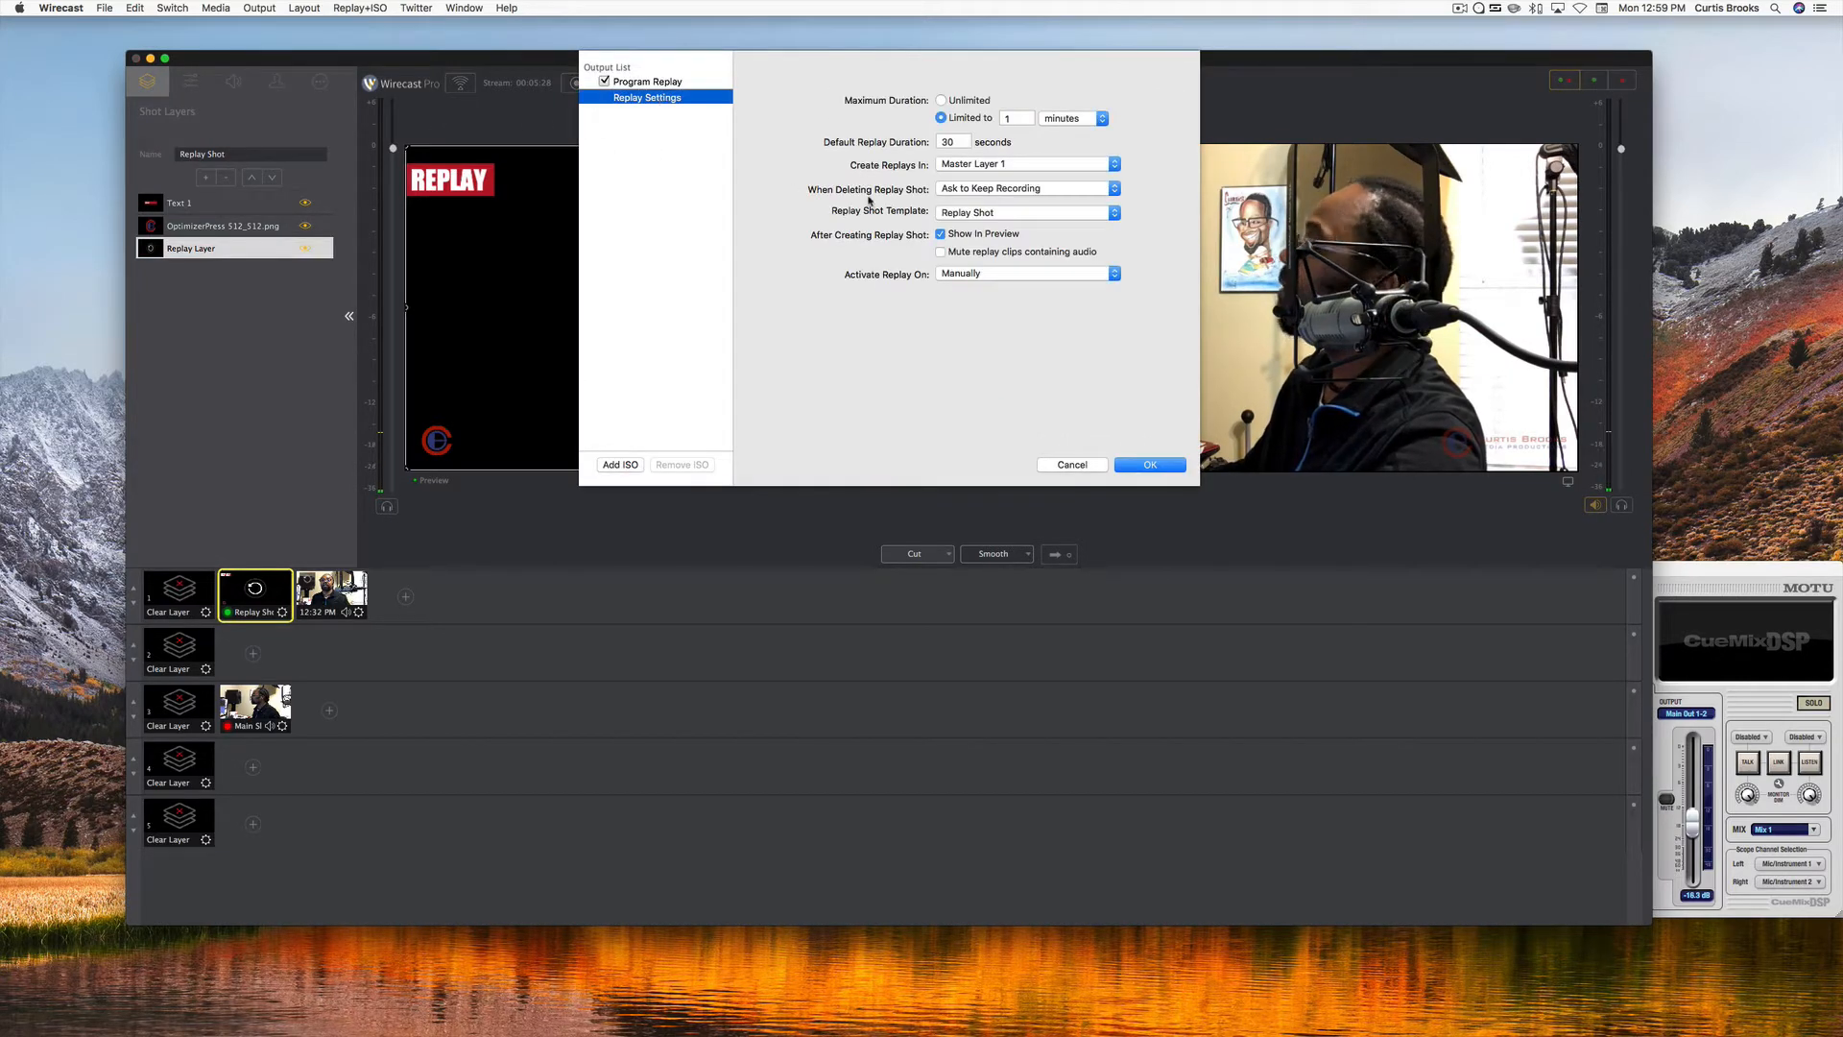
{"action": "left_click", "coordinate": [1114, 275]}
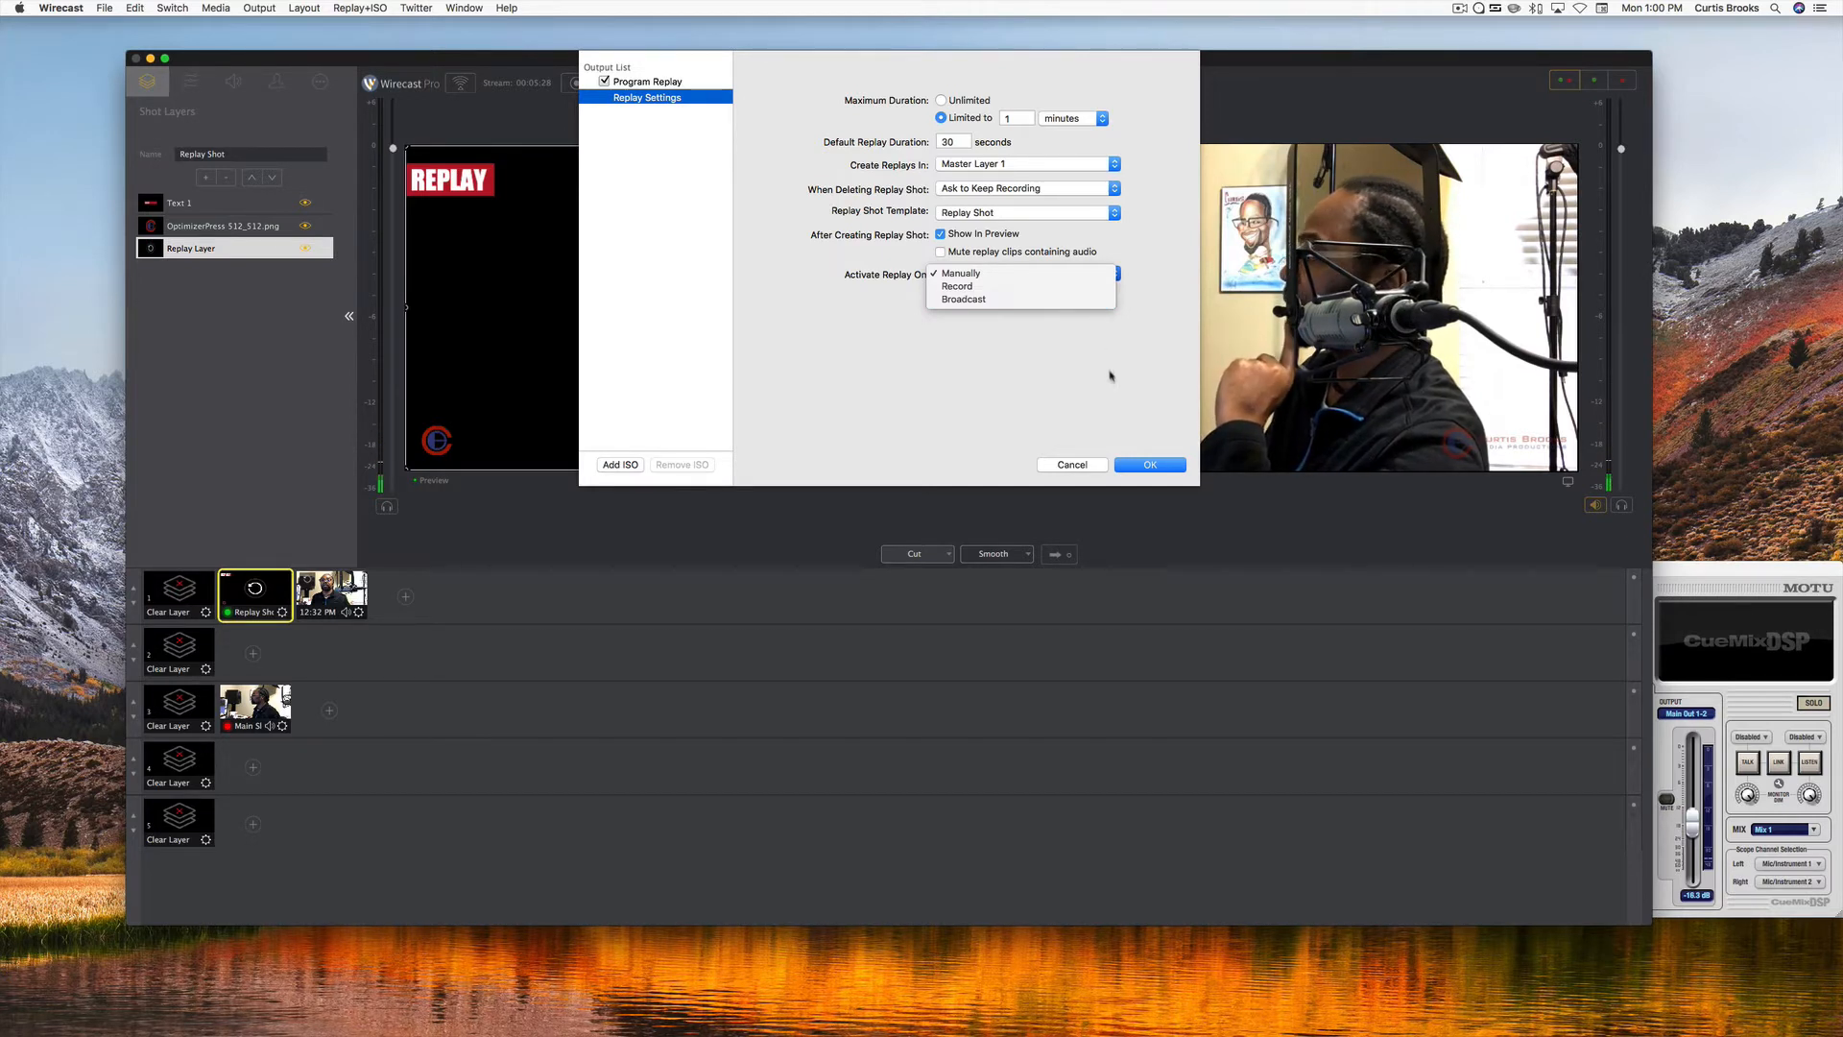
{"action": "left_click", "coordinate": [1136, 468]}
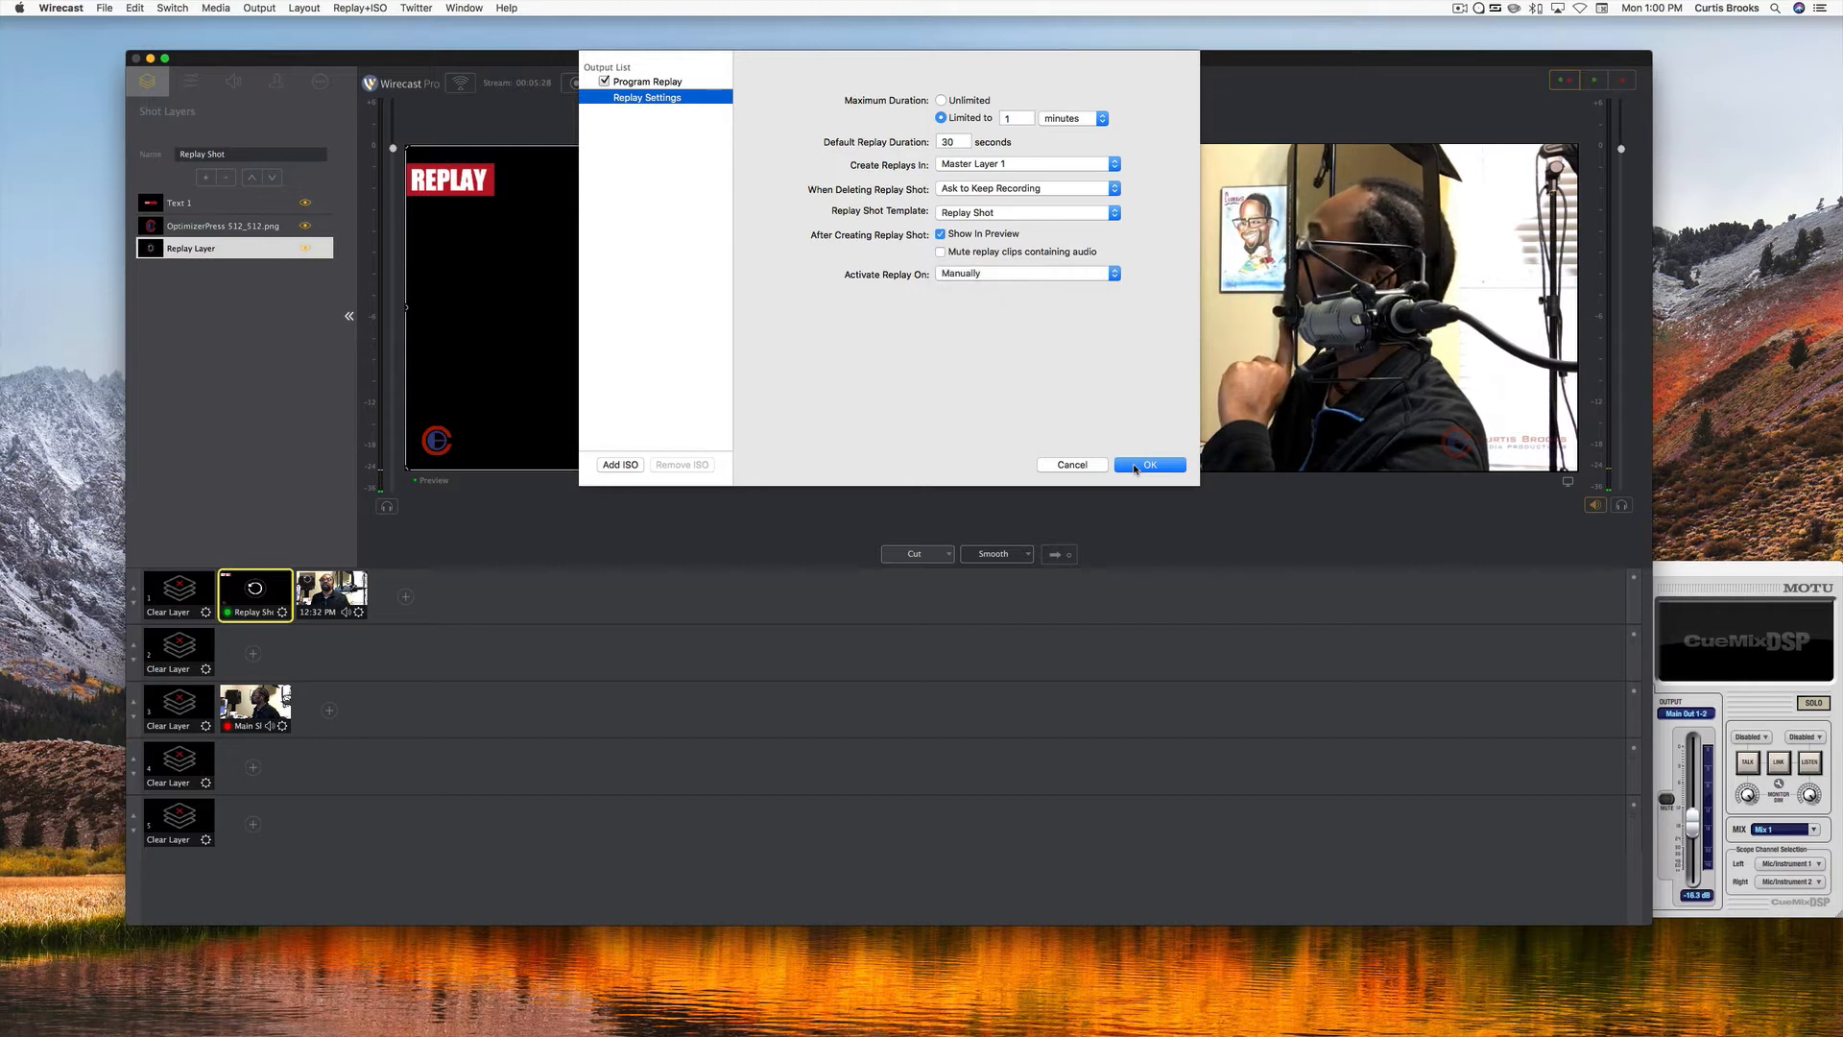
{"action": "left_click", "coordinate": [1136, 466]}
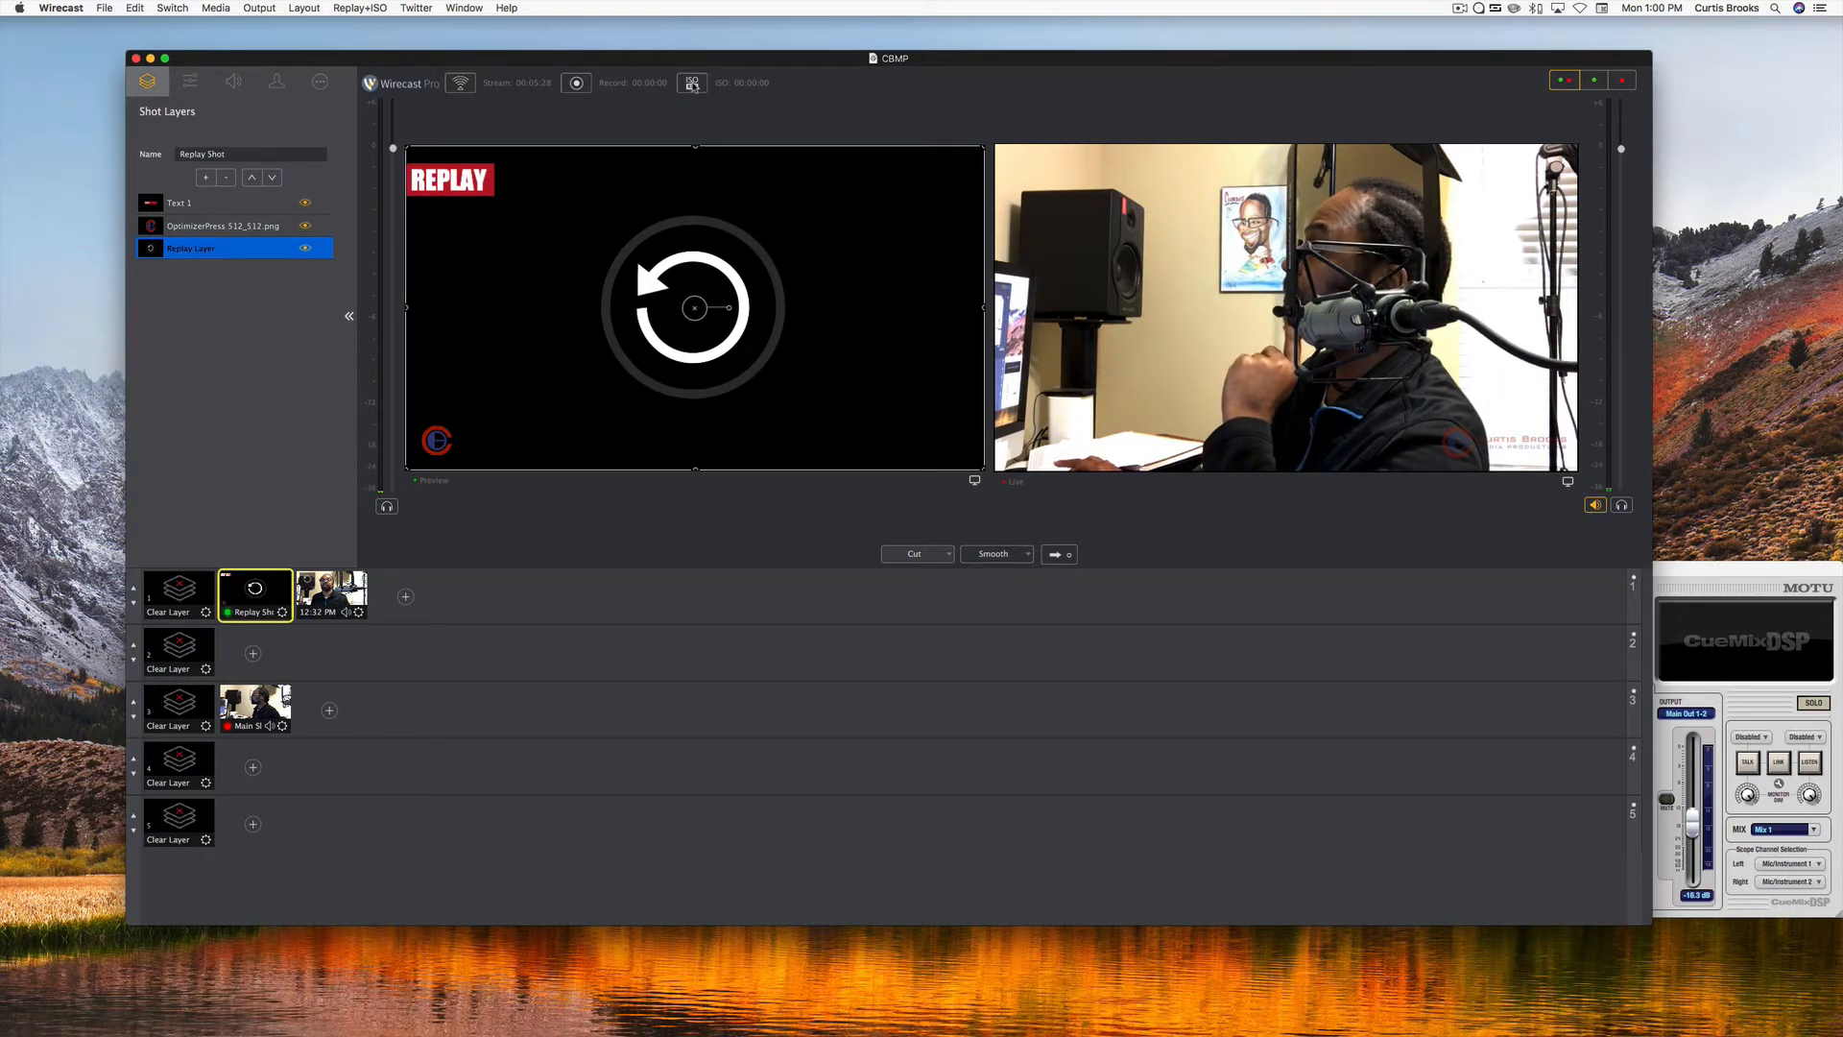
Start the replay recording, clear the first master layer in the preview, and create a replay shot with the Replay Shot template.
{"action": "left_click", "coordinate": [692, 84]}
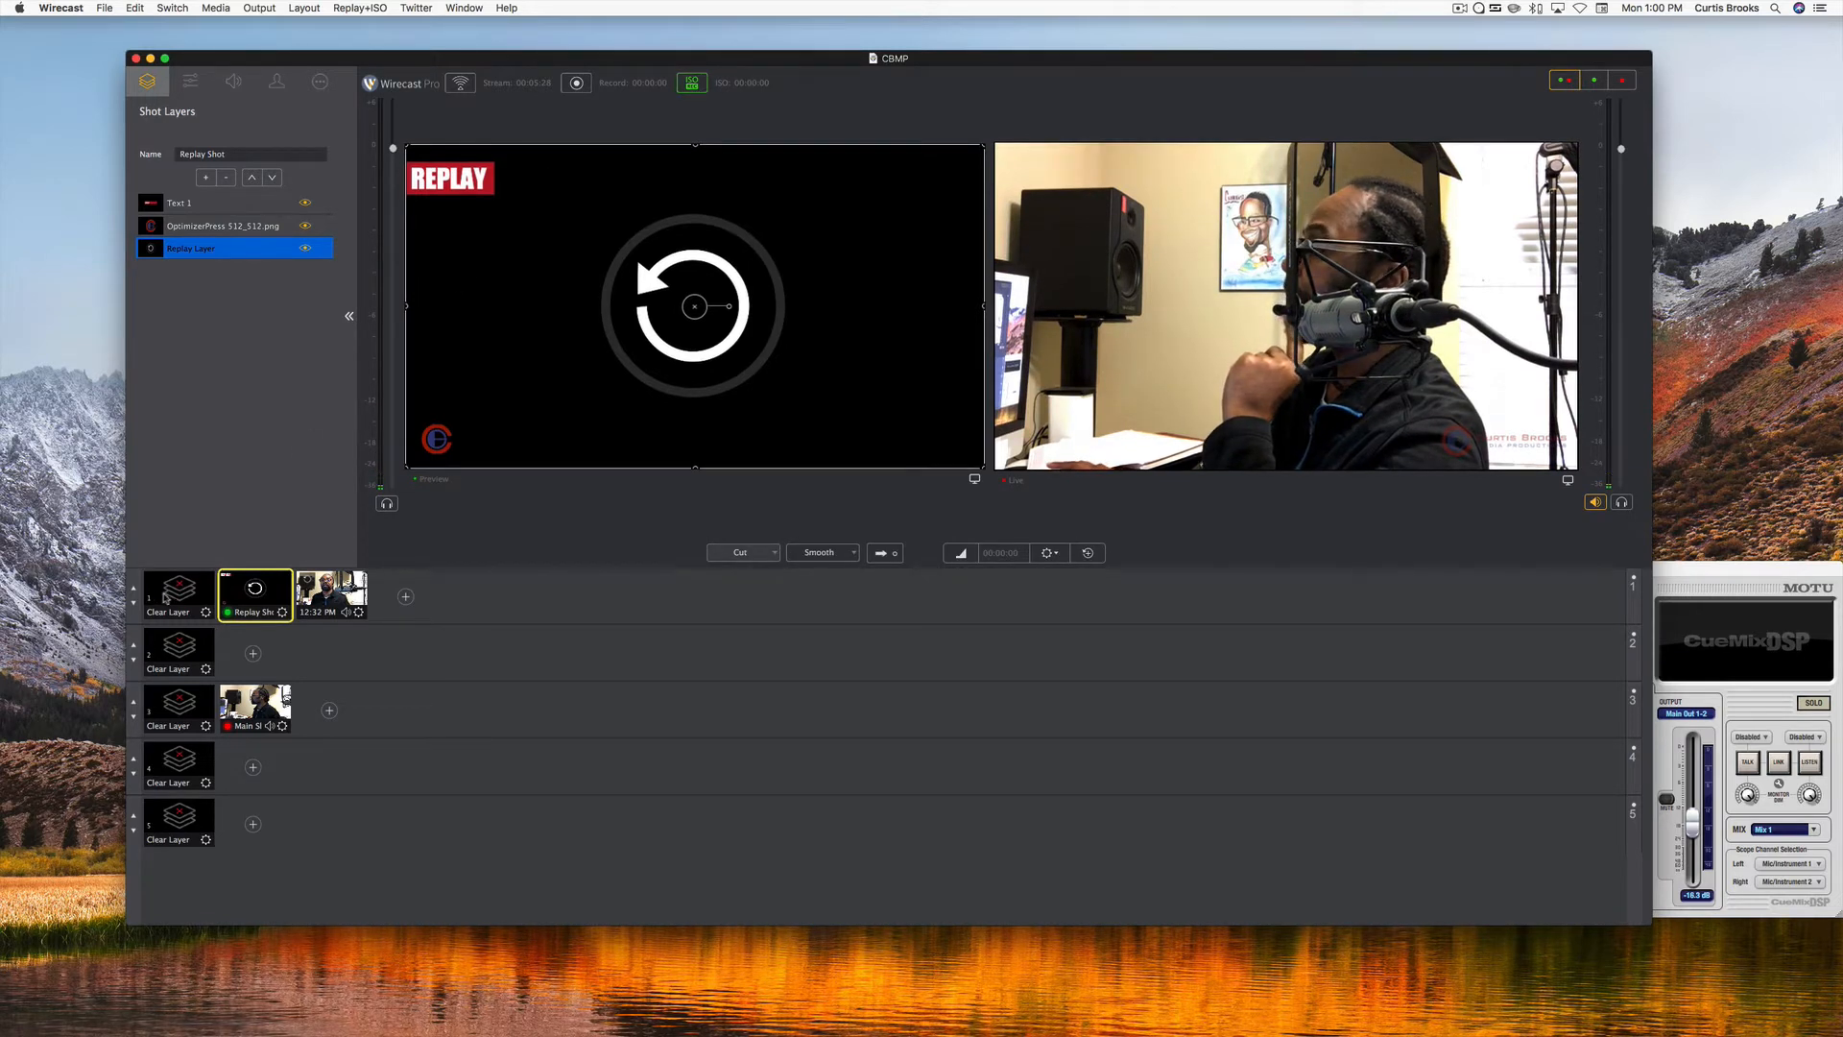
{"action": "left_click", "coordinate": [174, 599]}
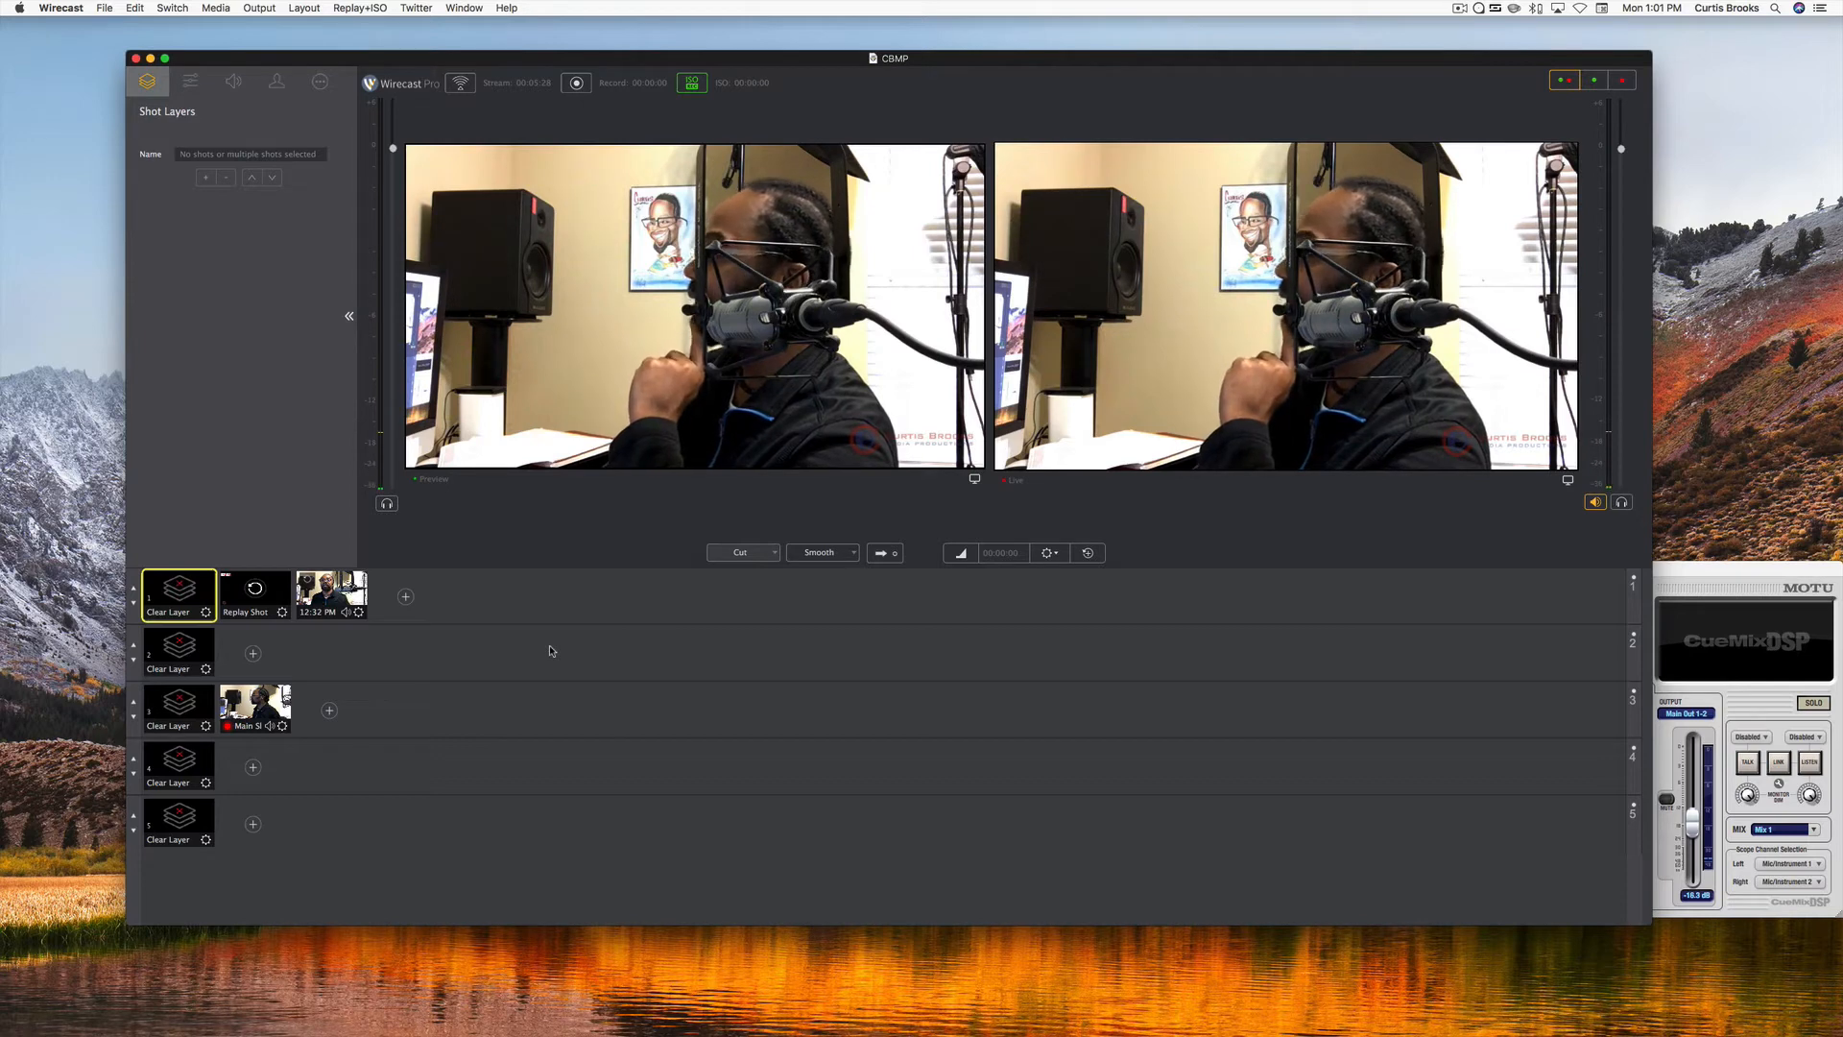
{"action": "key", "text": "super+shift+r"}
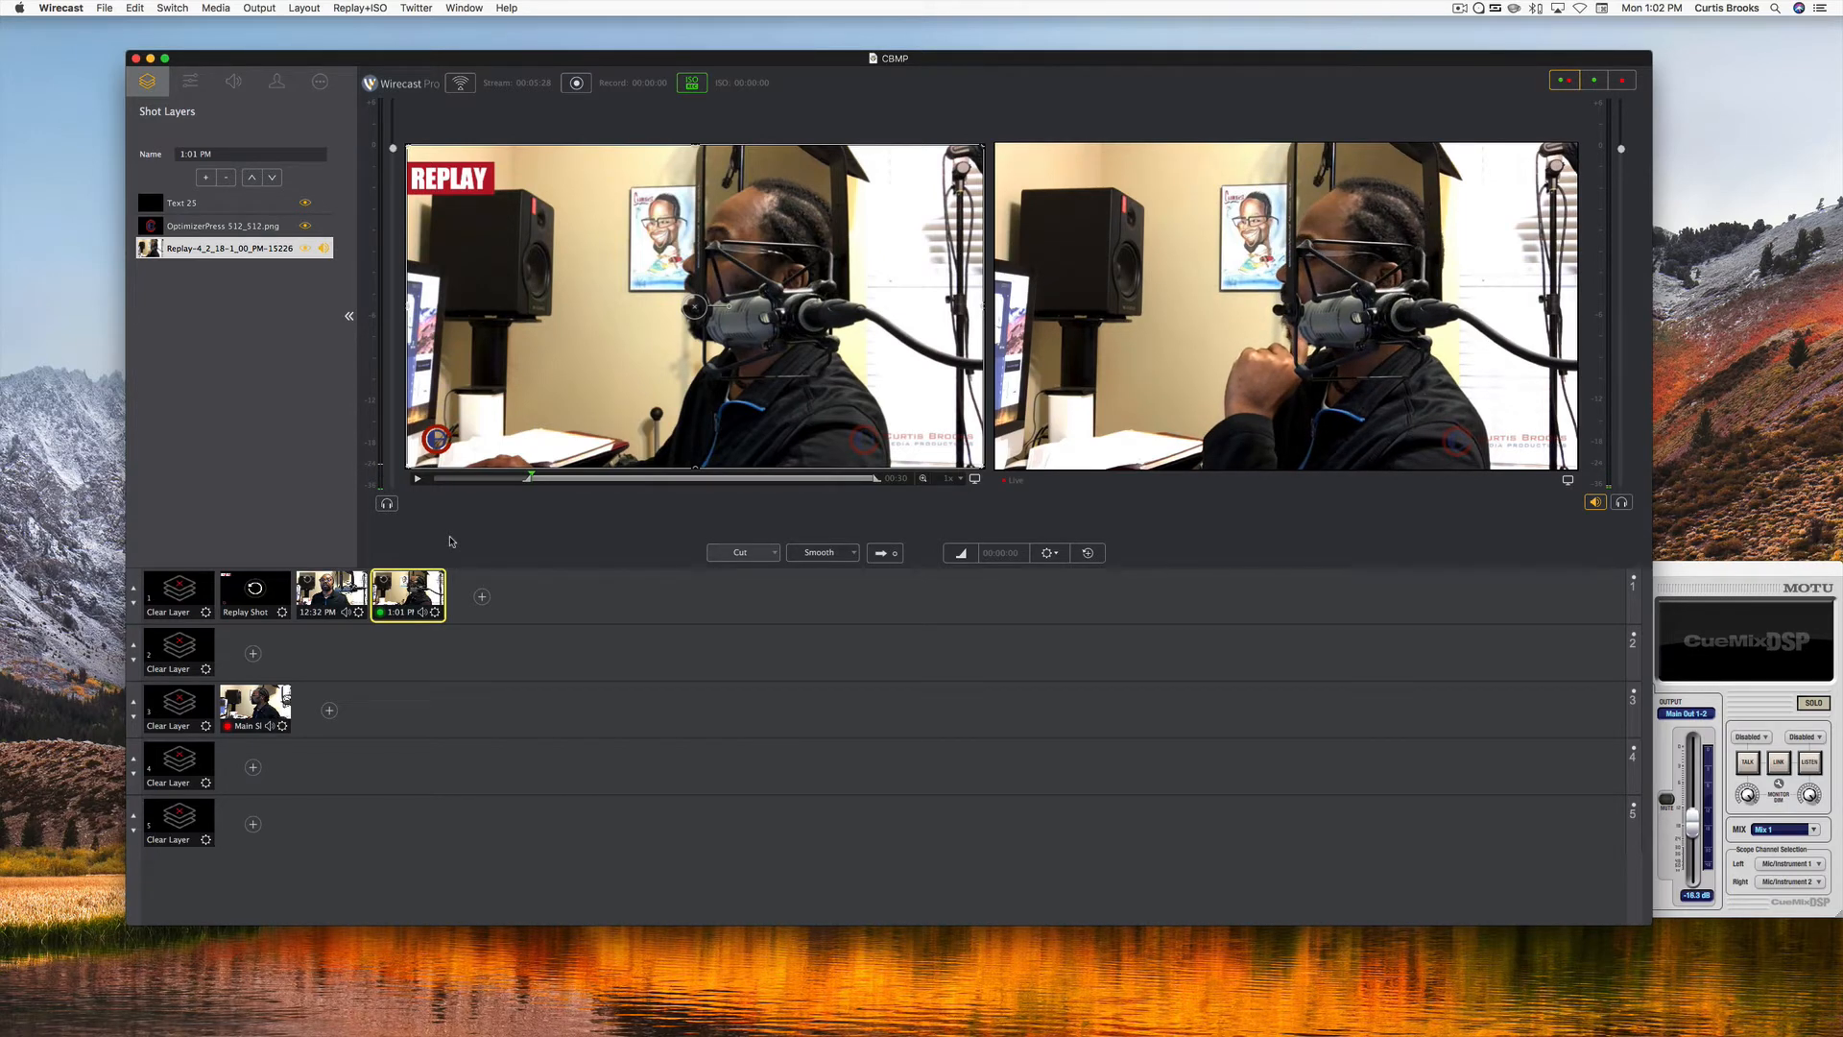
Send the new replay shot live, return the output to Main Shot, and load the replay shot back into the preview.
{"action": "key", "text": "super+g"}
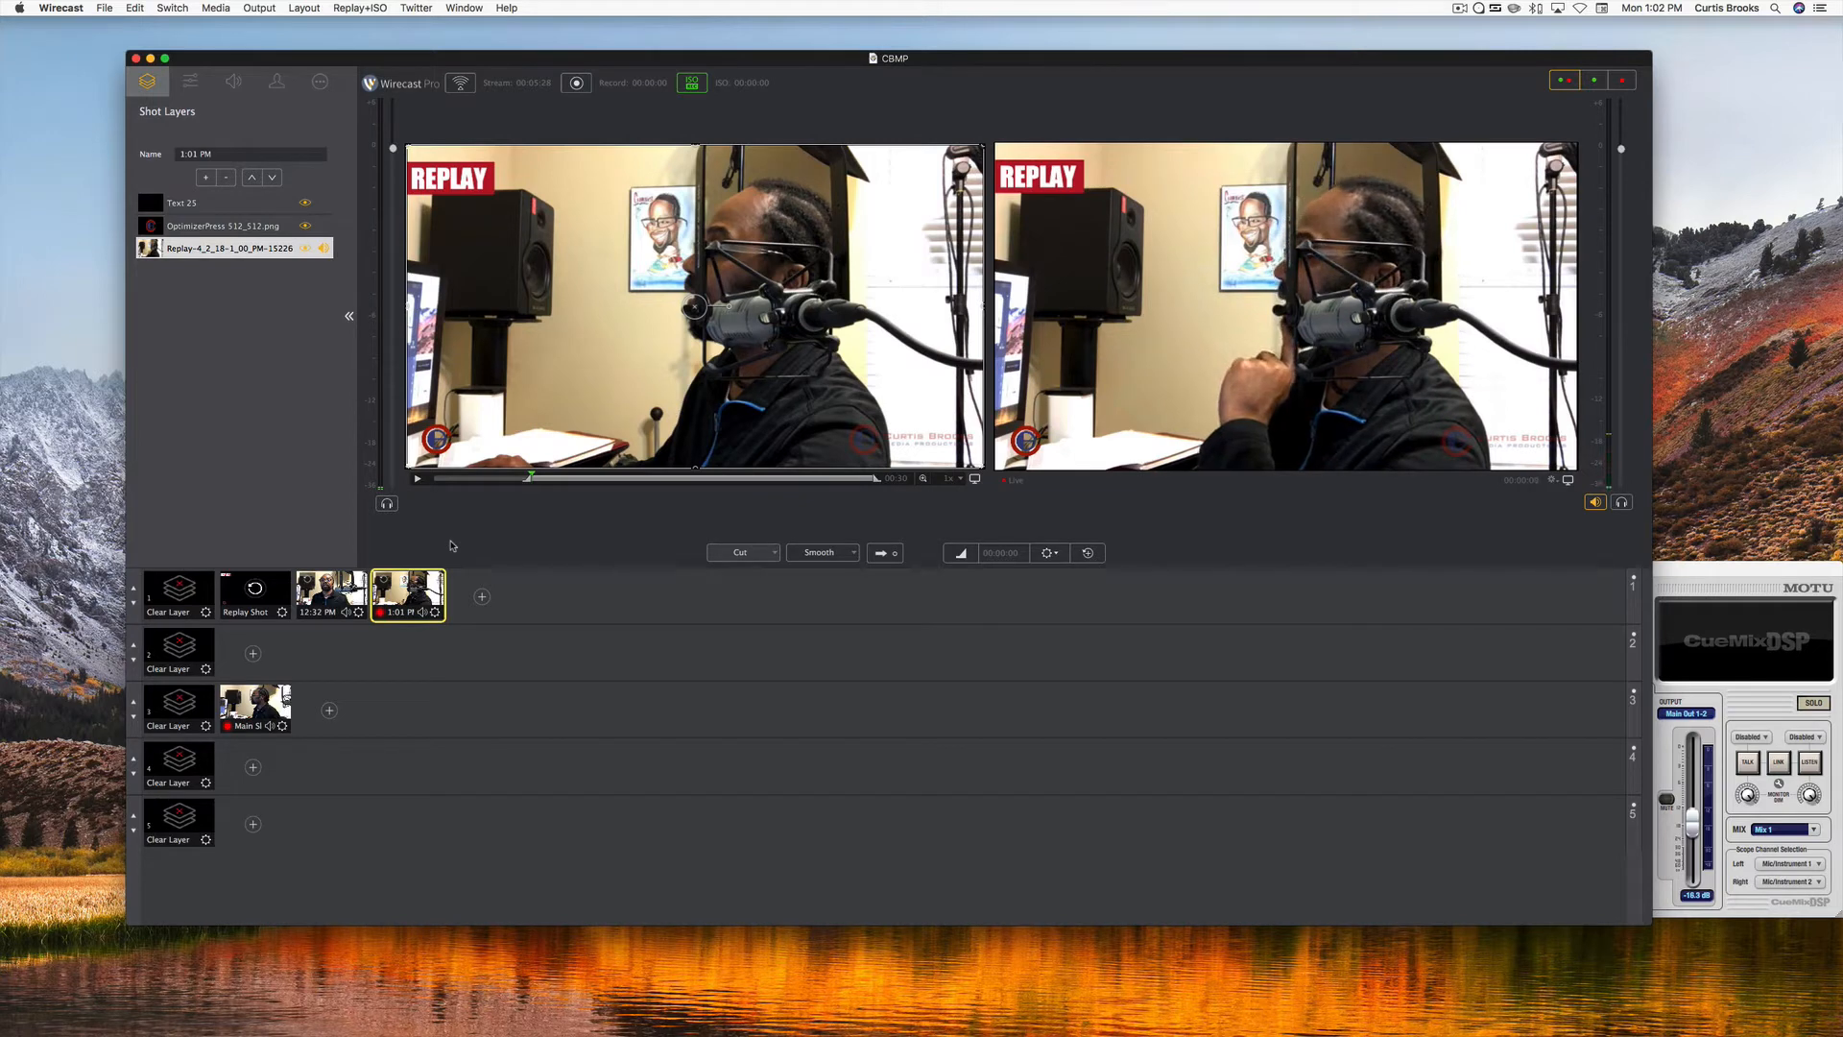
{"action": "left_click", "coordinate": [423, 582]}
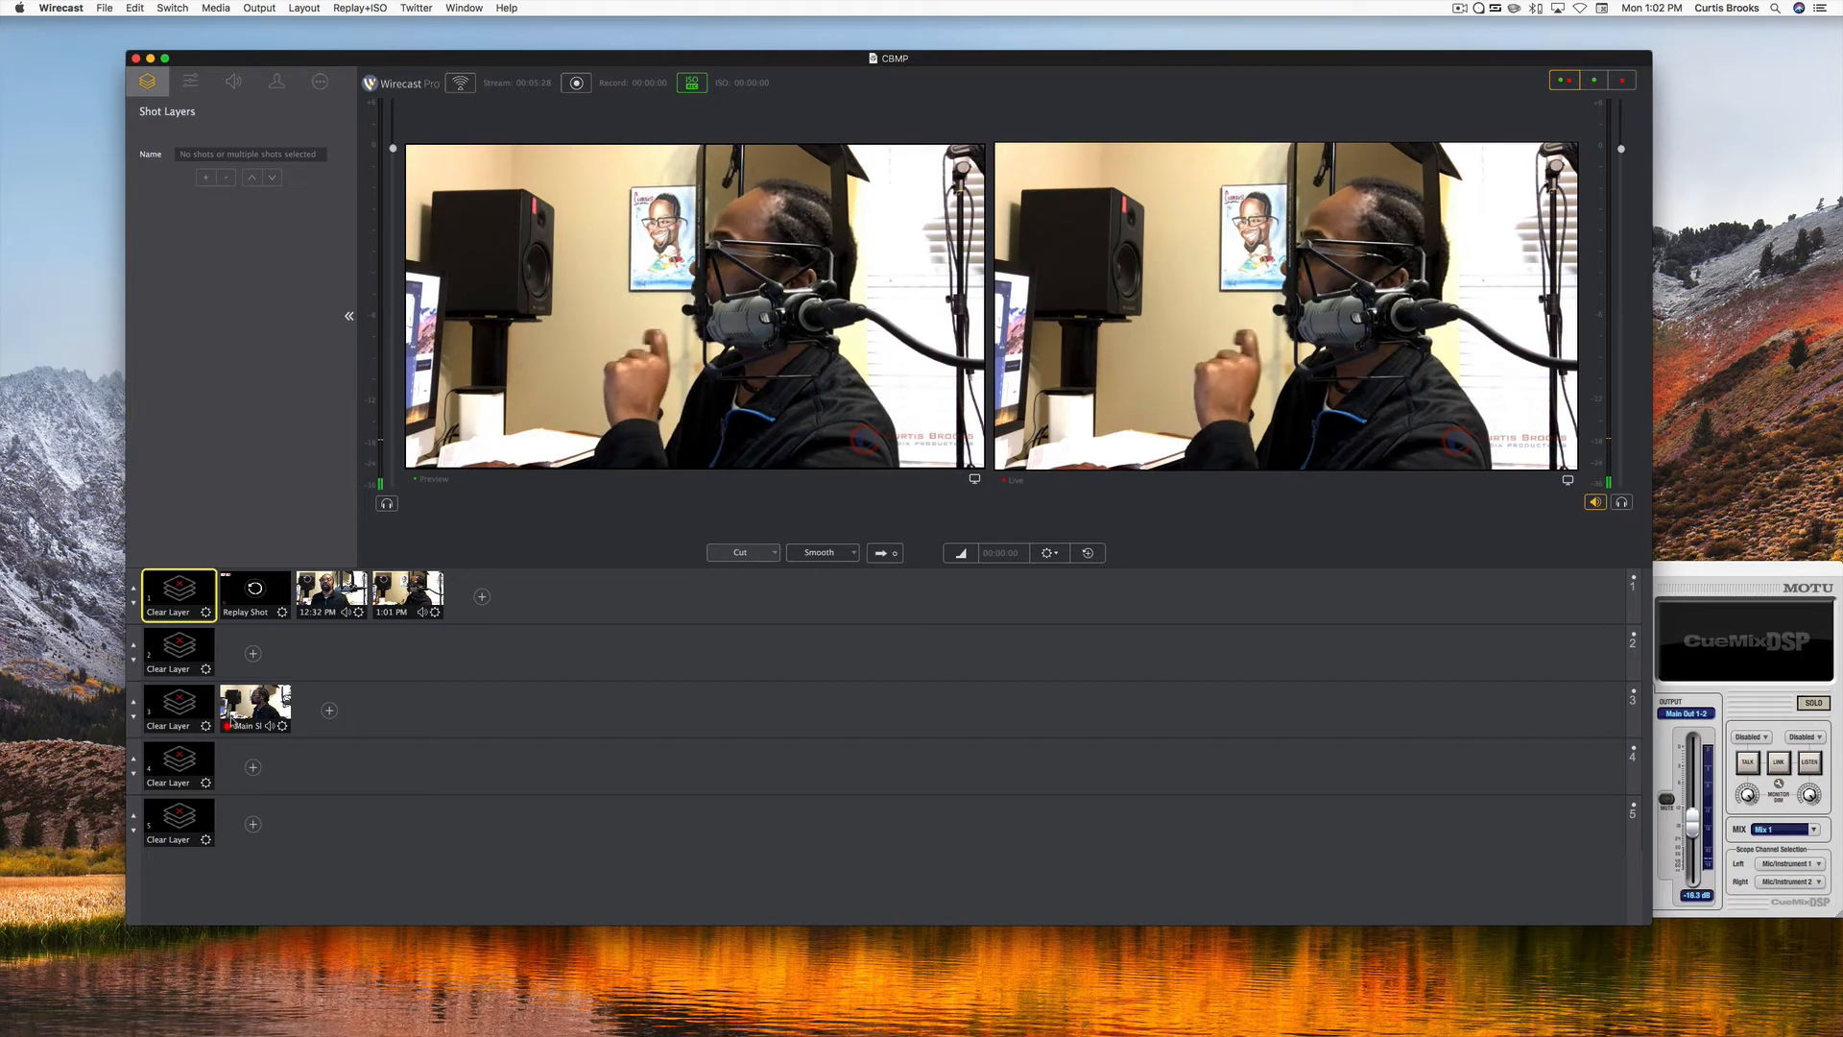
{"action": "left_click", "coordinate": [234, 720]}
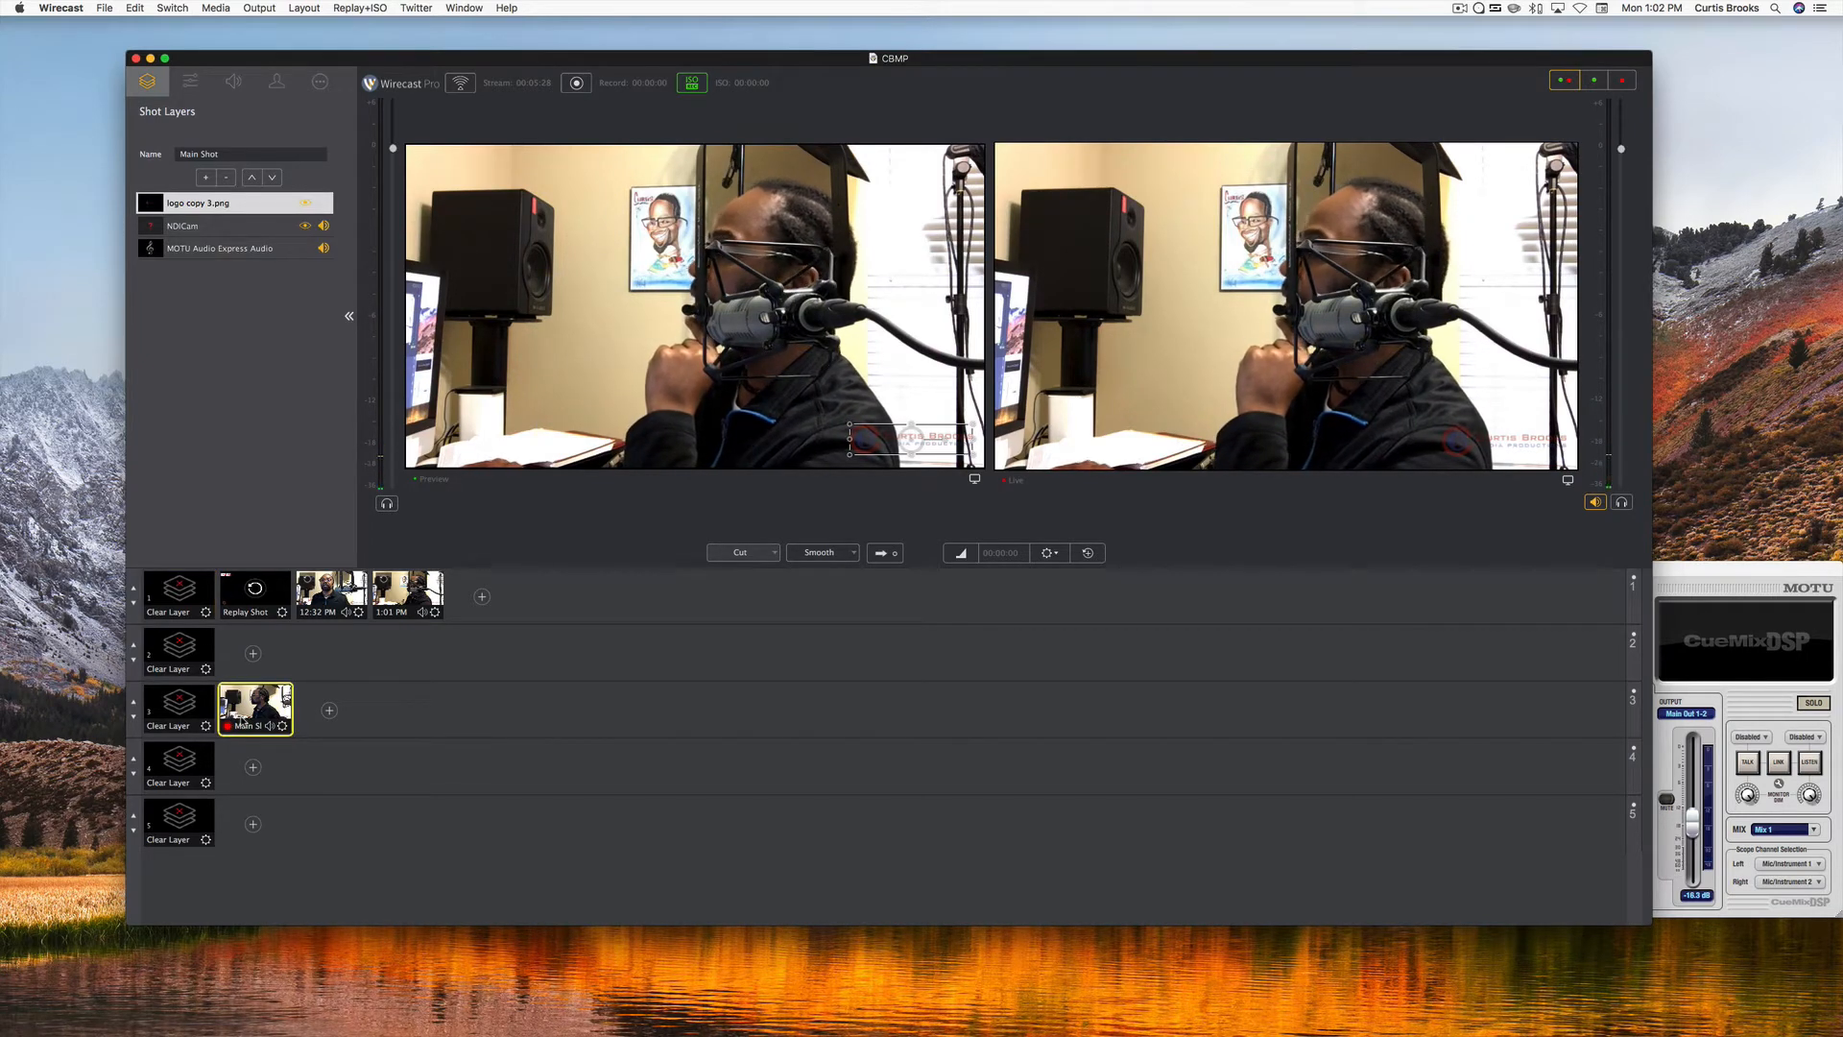
{"action": "left_click", "coordinate": [407, 591]}
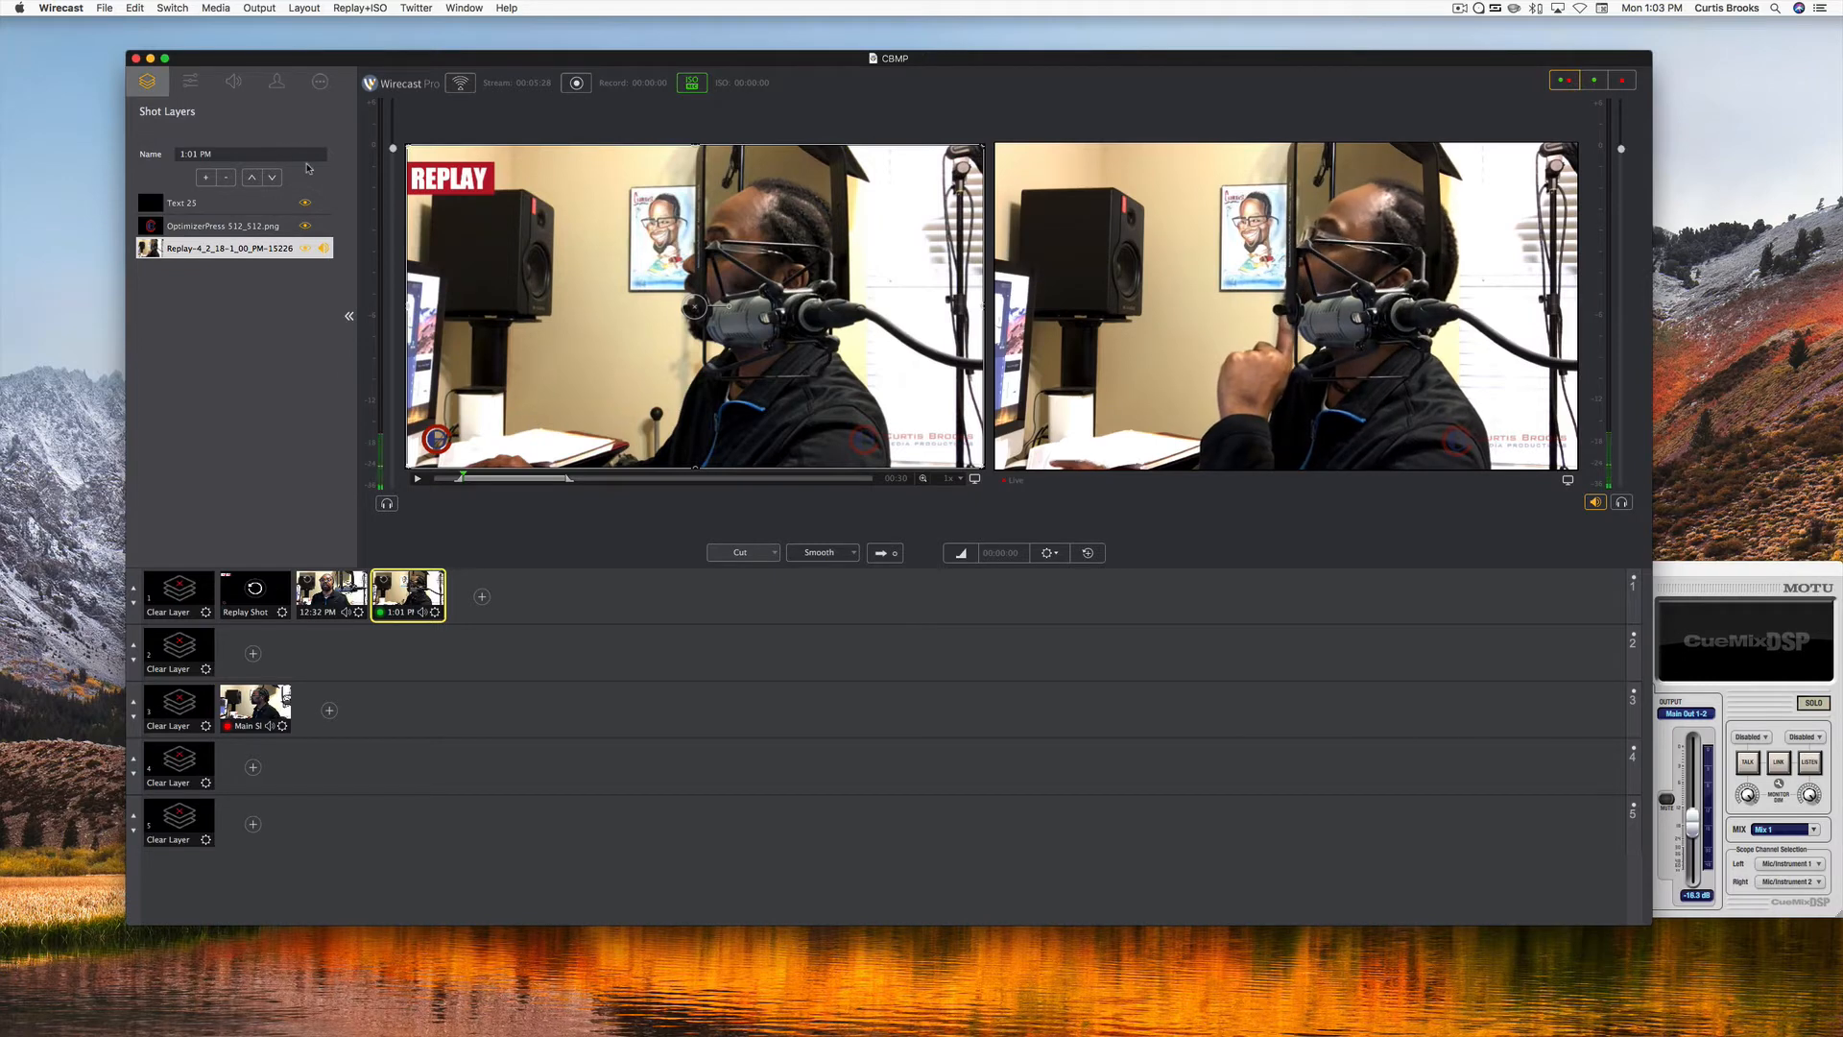
Review the Replay+ISO commands and examine the text, logo and Replay Layer of the Replay Shot one by one.
{"action": "left_click", "coordinate": [343, 10]}
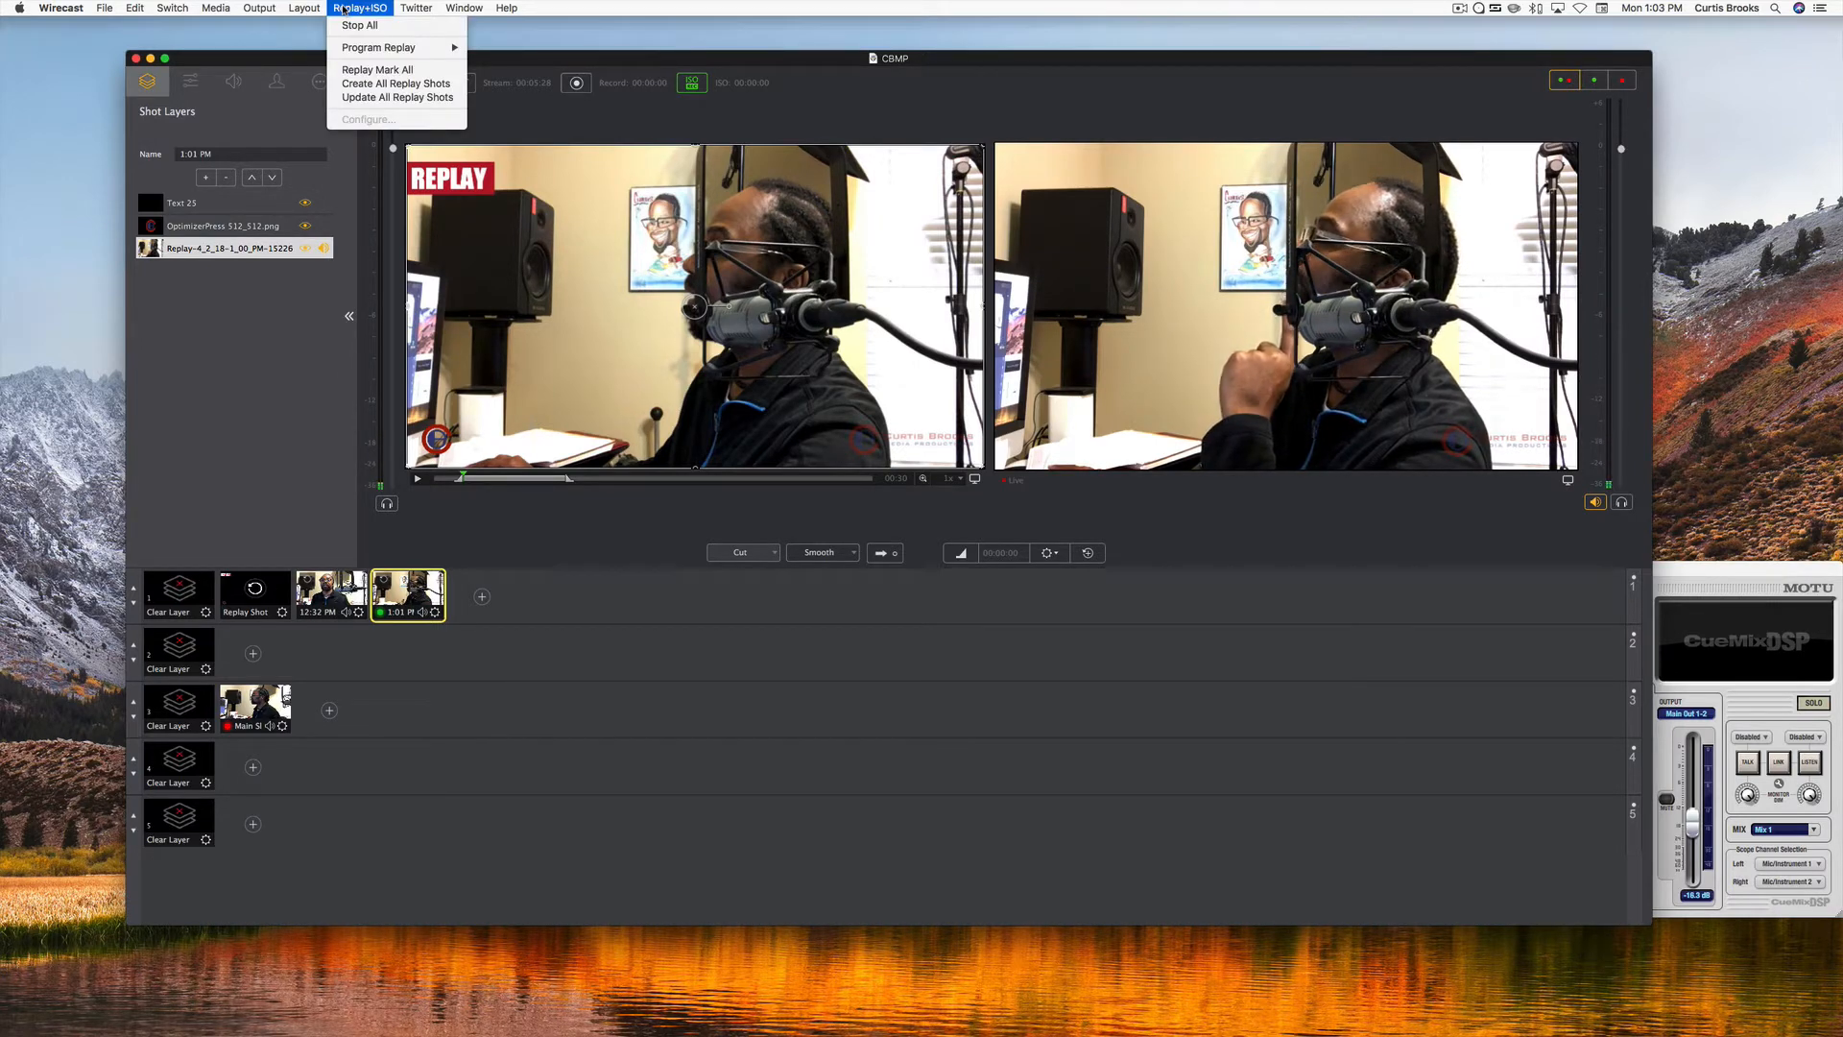
{"action": "left_click", "coordinate": [344, 10]}
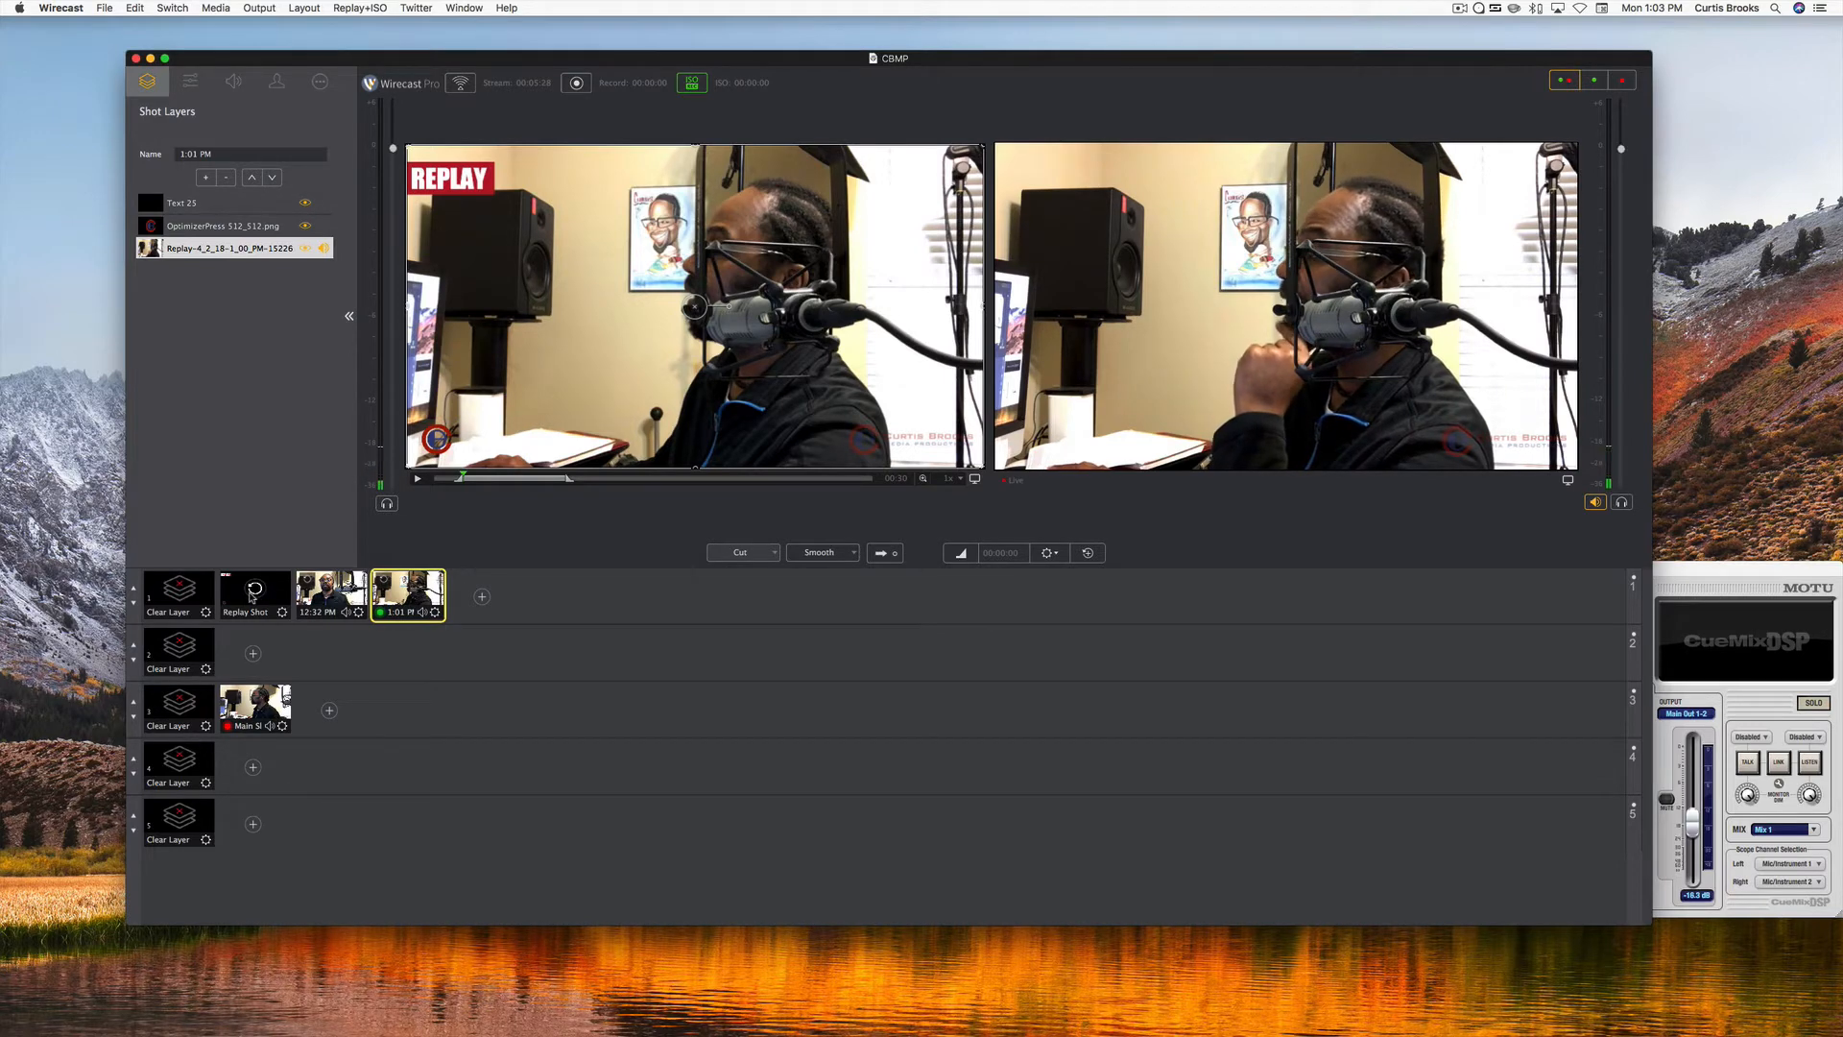
{"action": "left_click", "coordinate": [251, 597]}
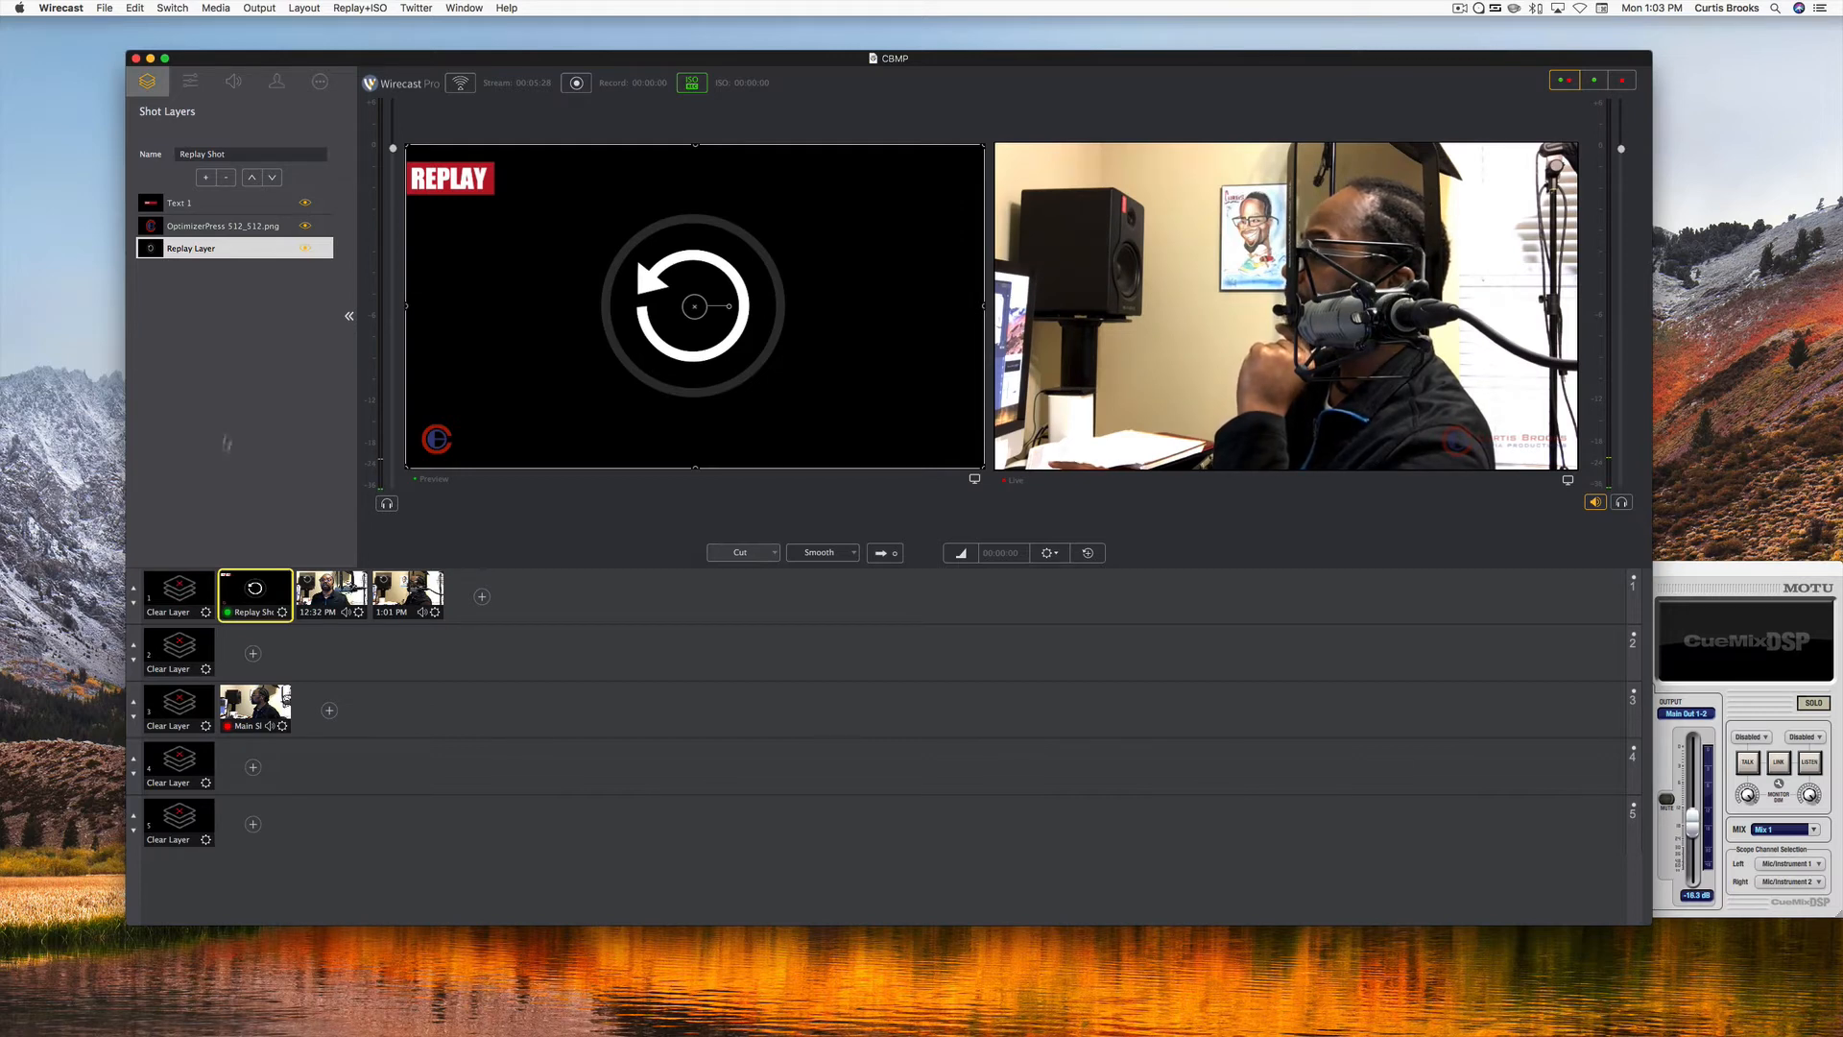
{"action": "left_click", "coordinate": [220, 210]}
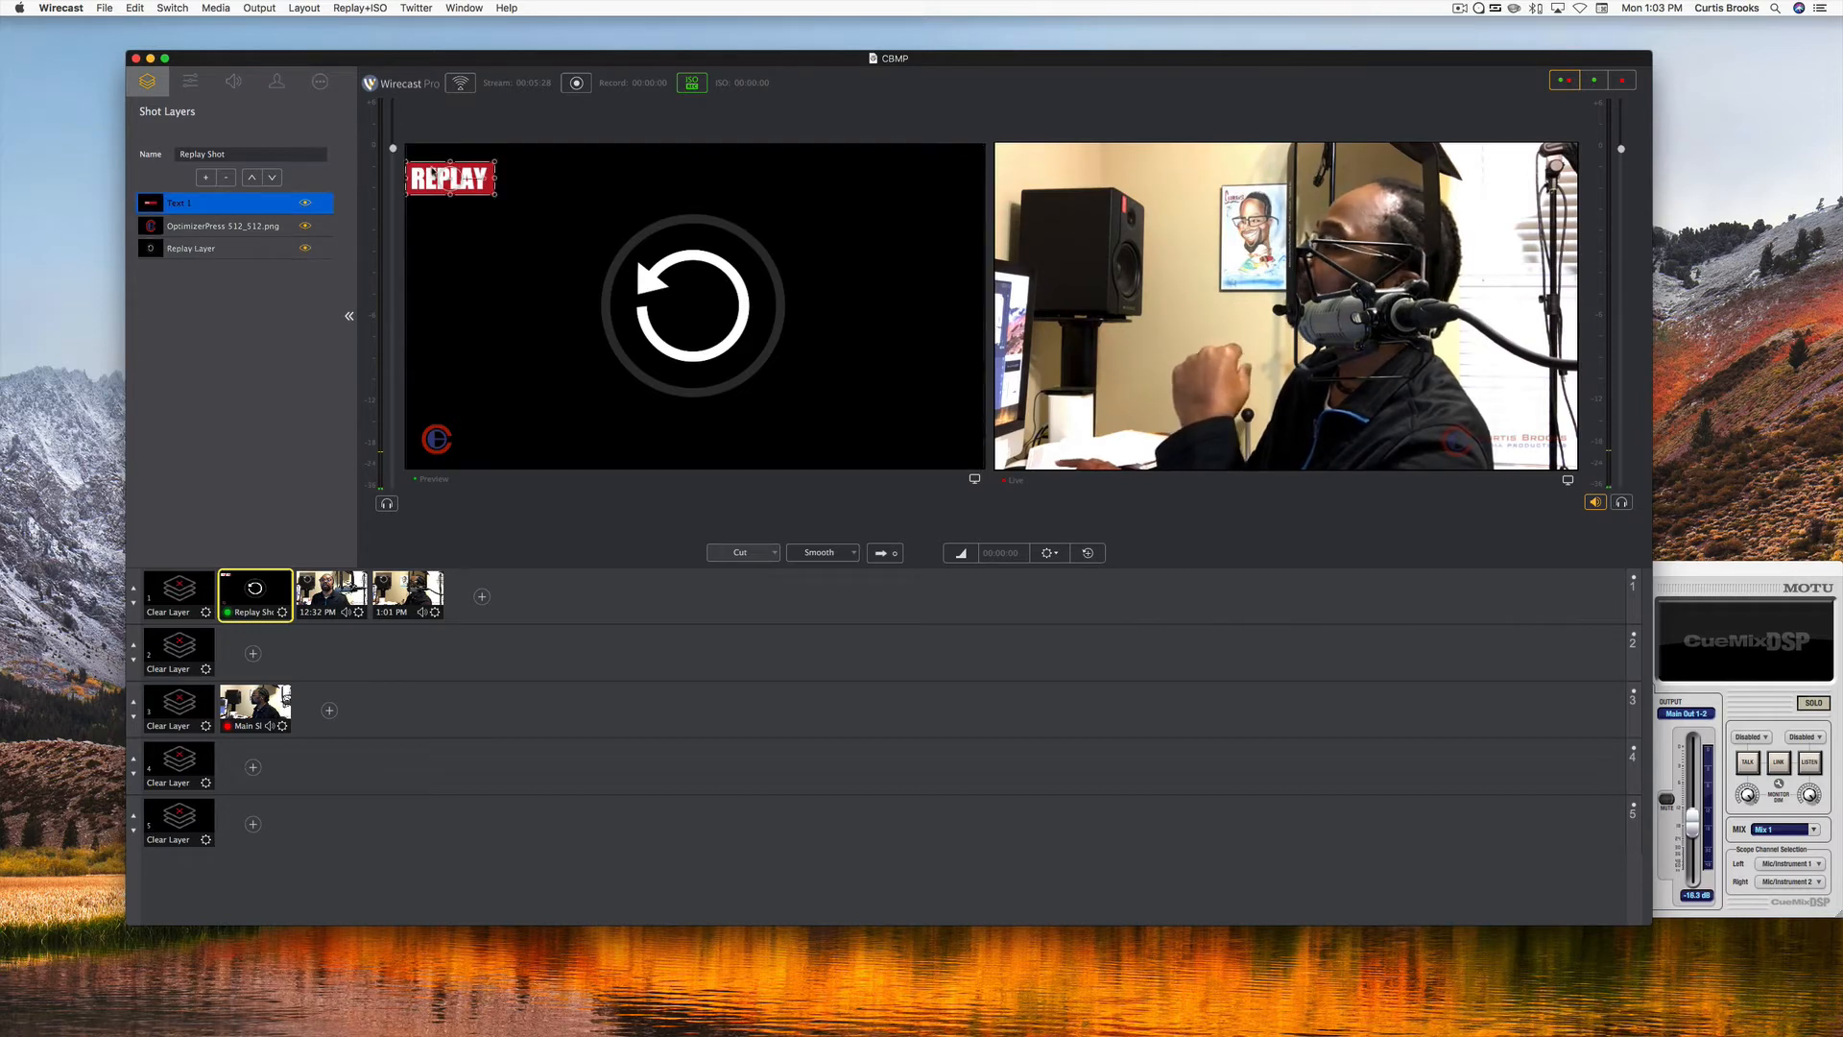
{"action": "left_click", "coordinate": [243, 228]}
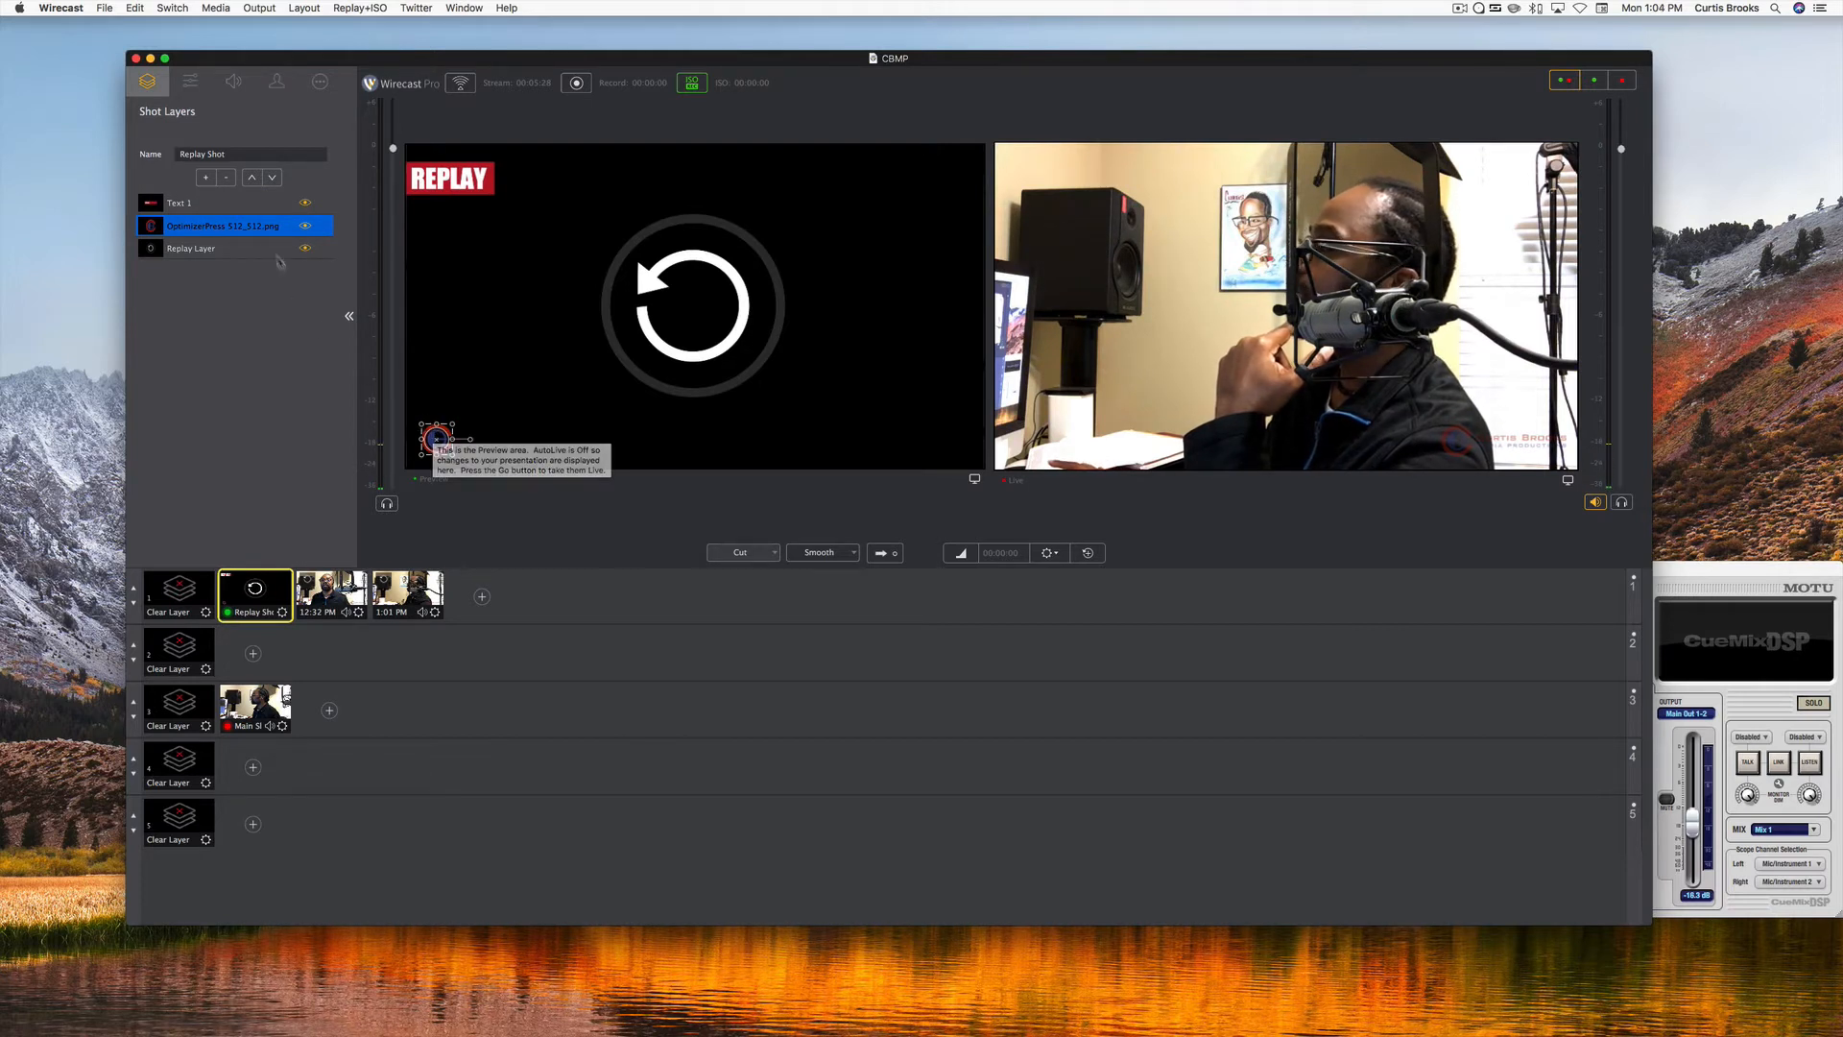
{"action": "left_click", "coordinate": [261, 251]}
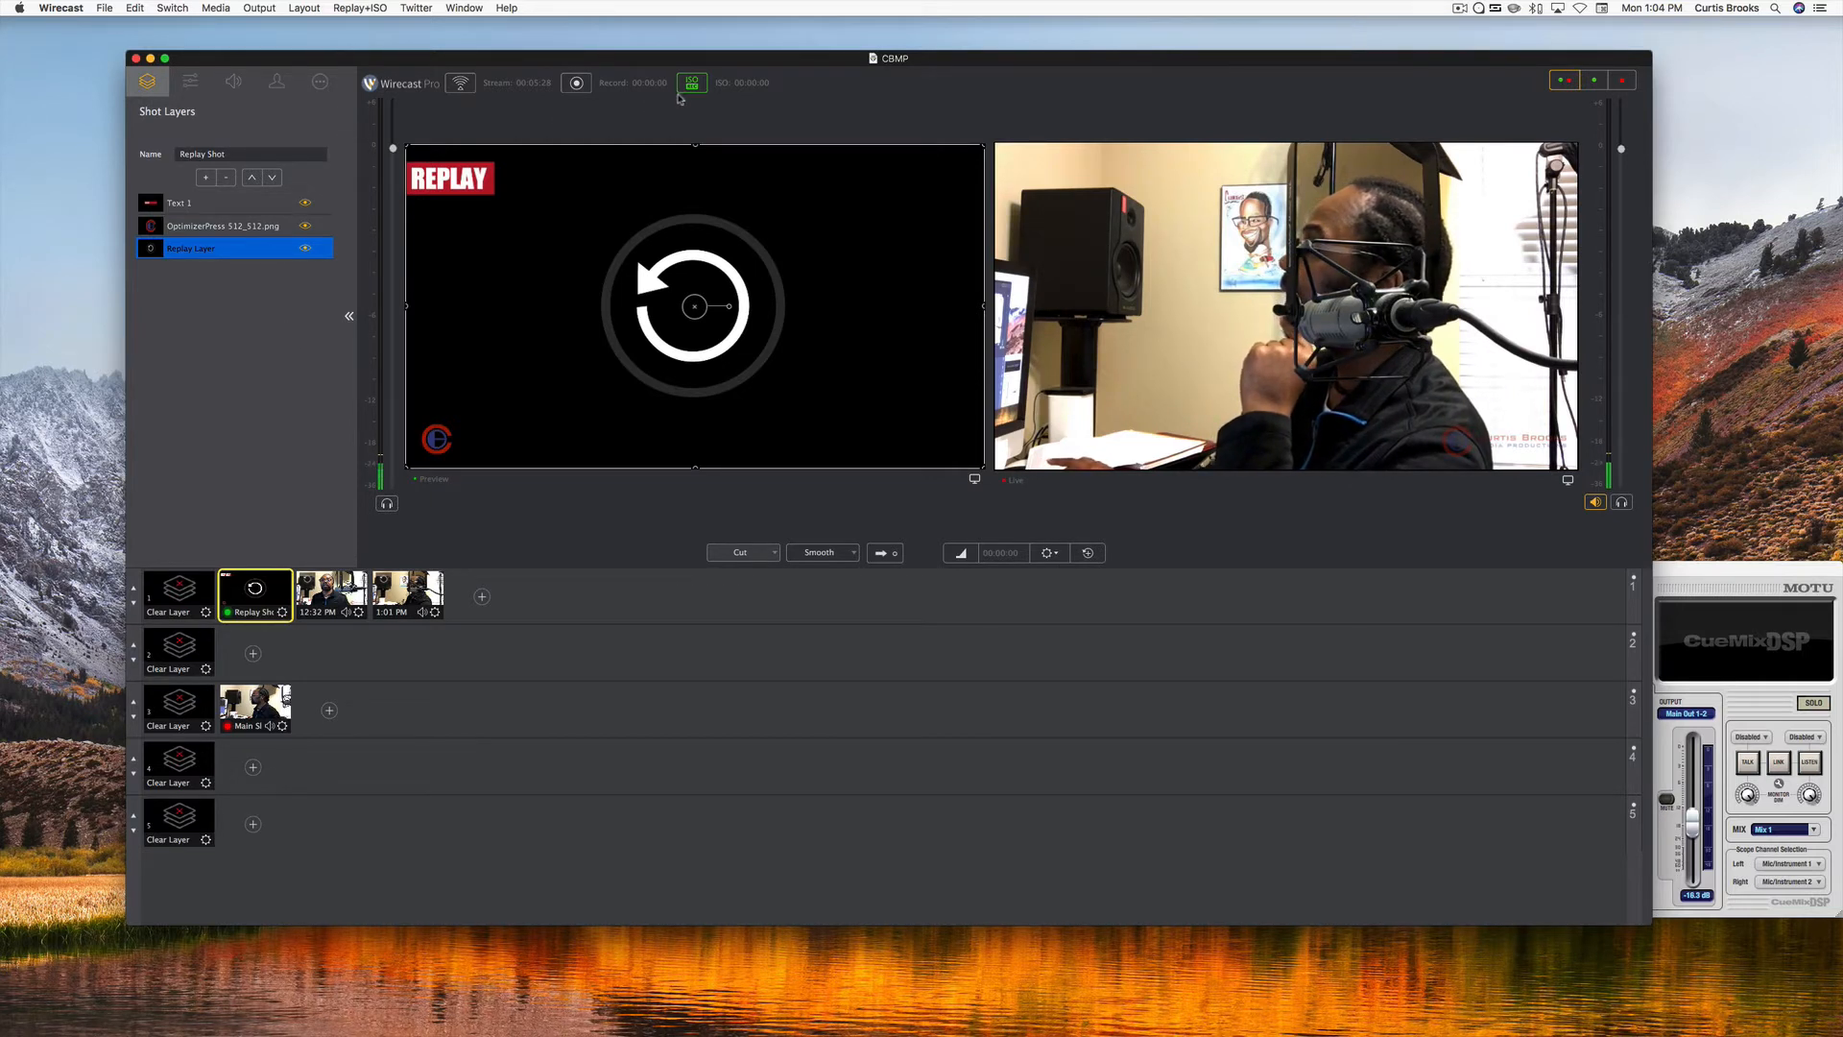
Stop the replay recording, set the replay shot template to None in the Replay Settings, and accept the configuration.
{"action": "left_click", "coordinate": [689, 90]}
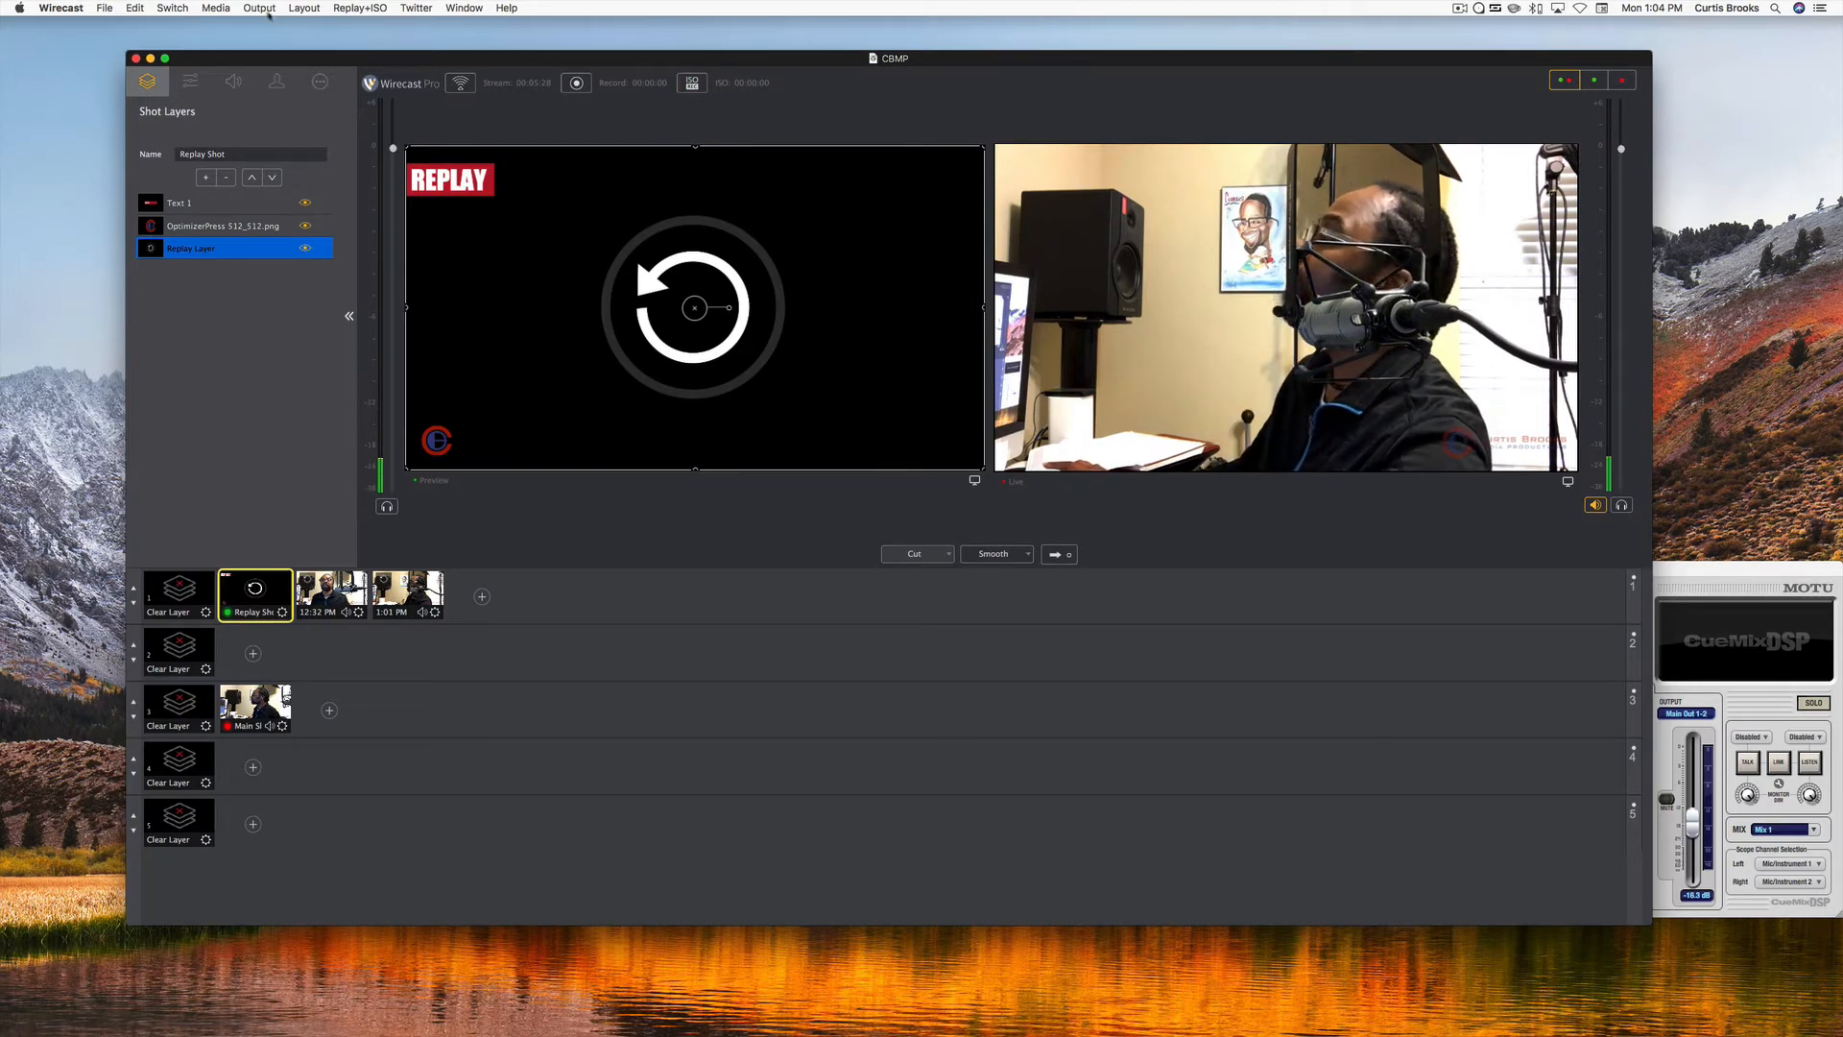
{"action": "left_click", "coordinate": [350, 8]}
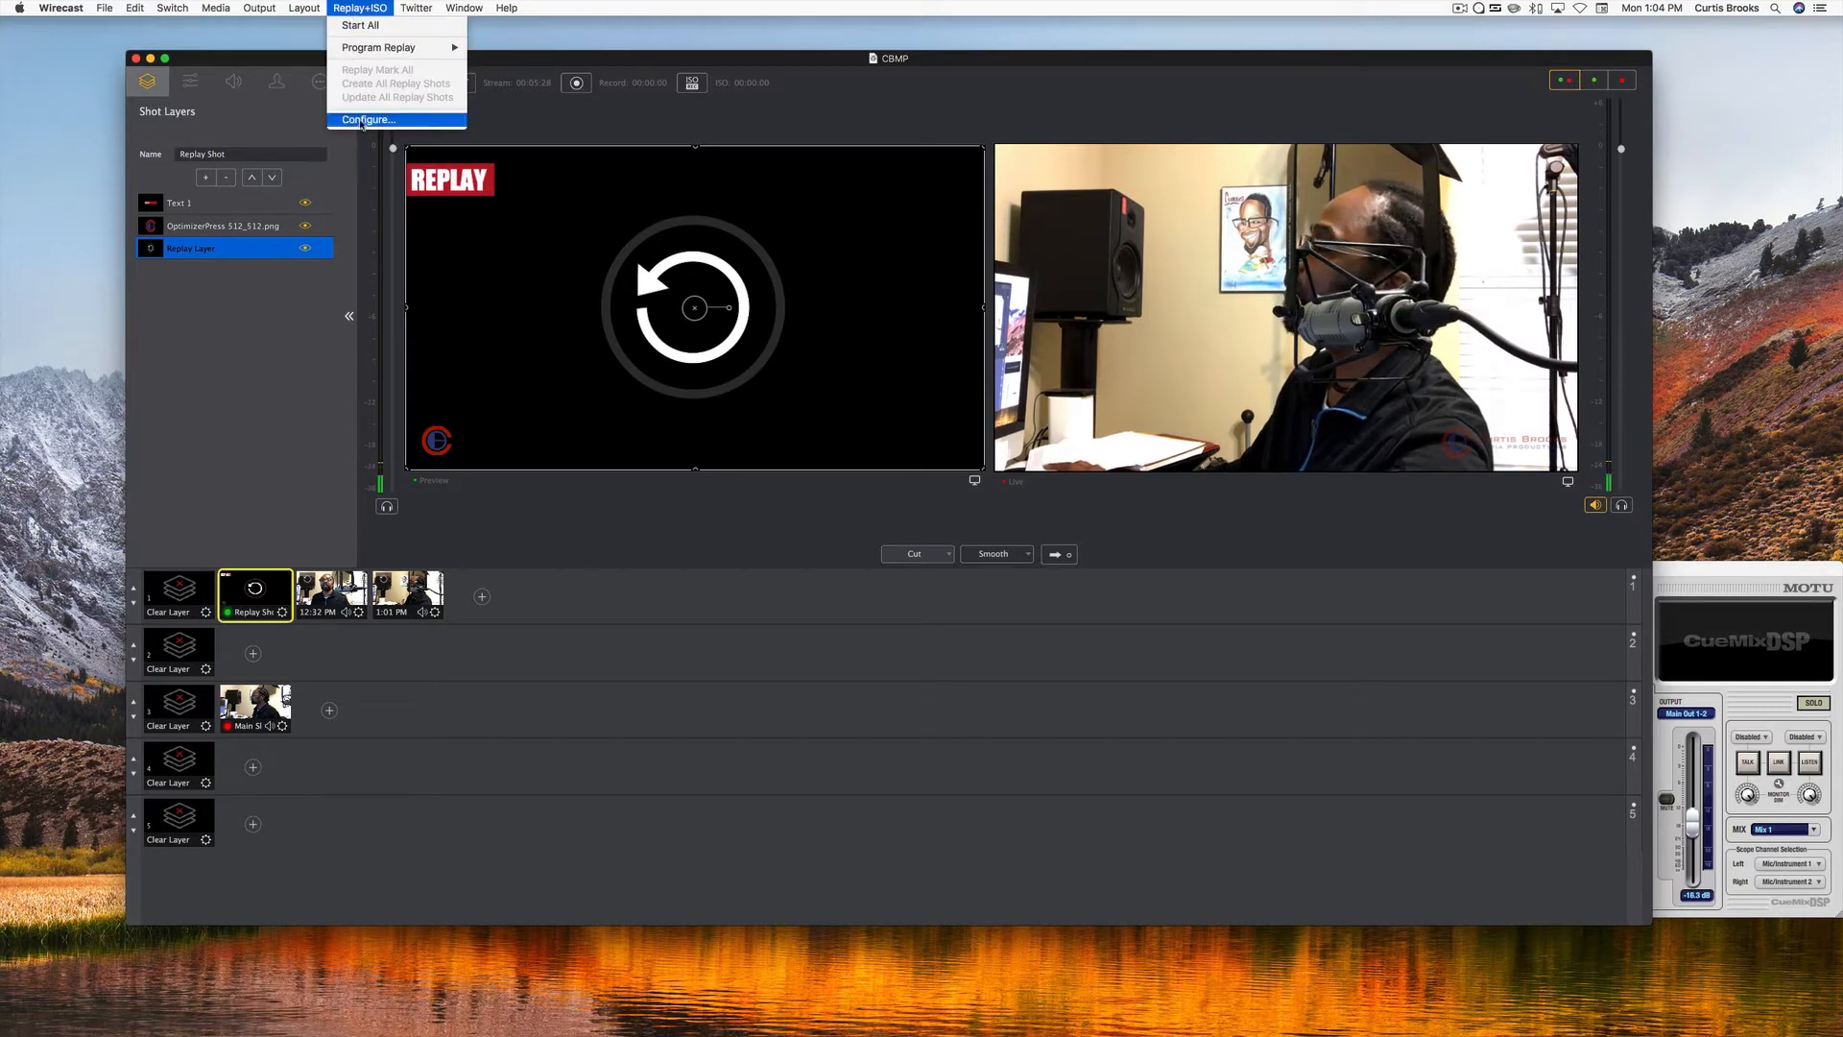
{"action": "left_click", "coordinate": [361, 122]}
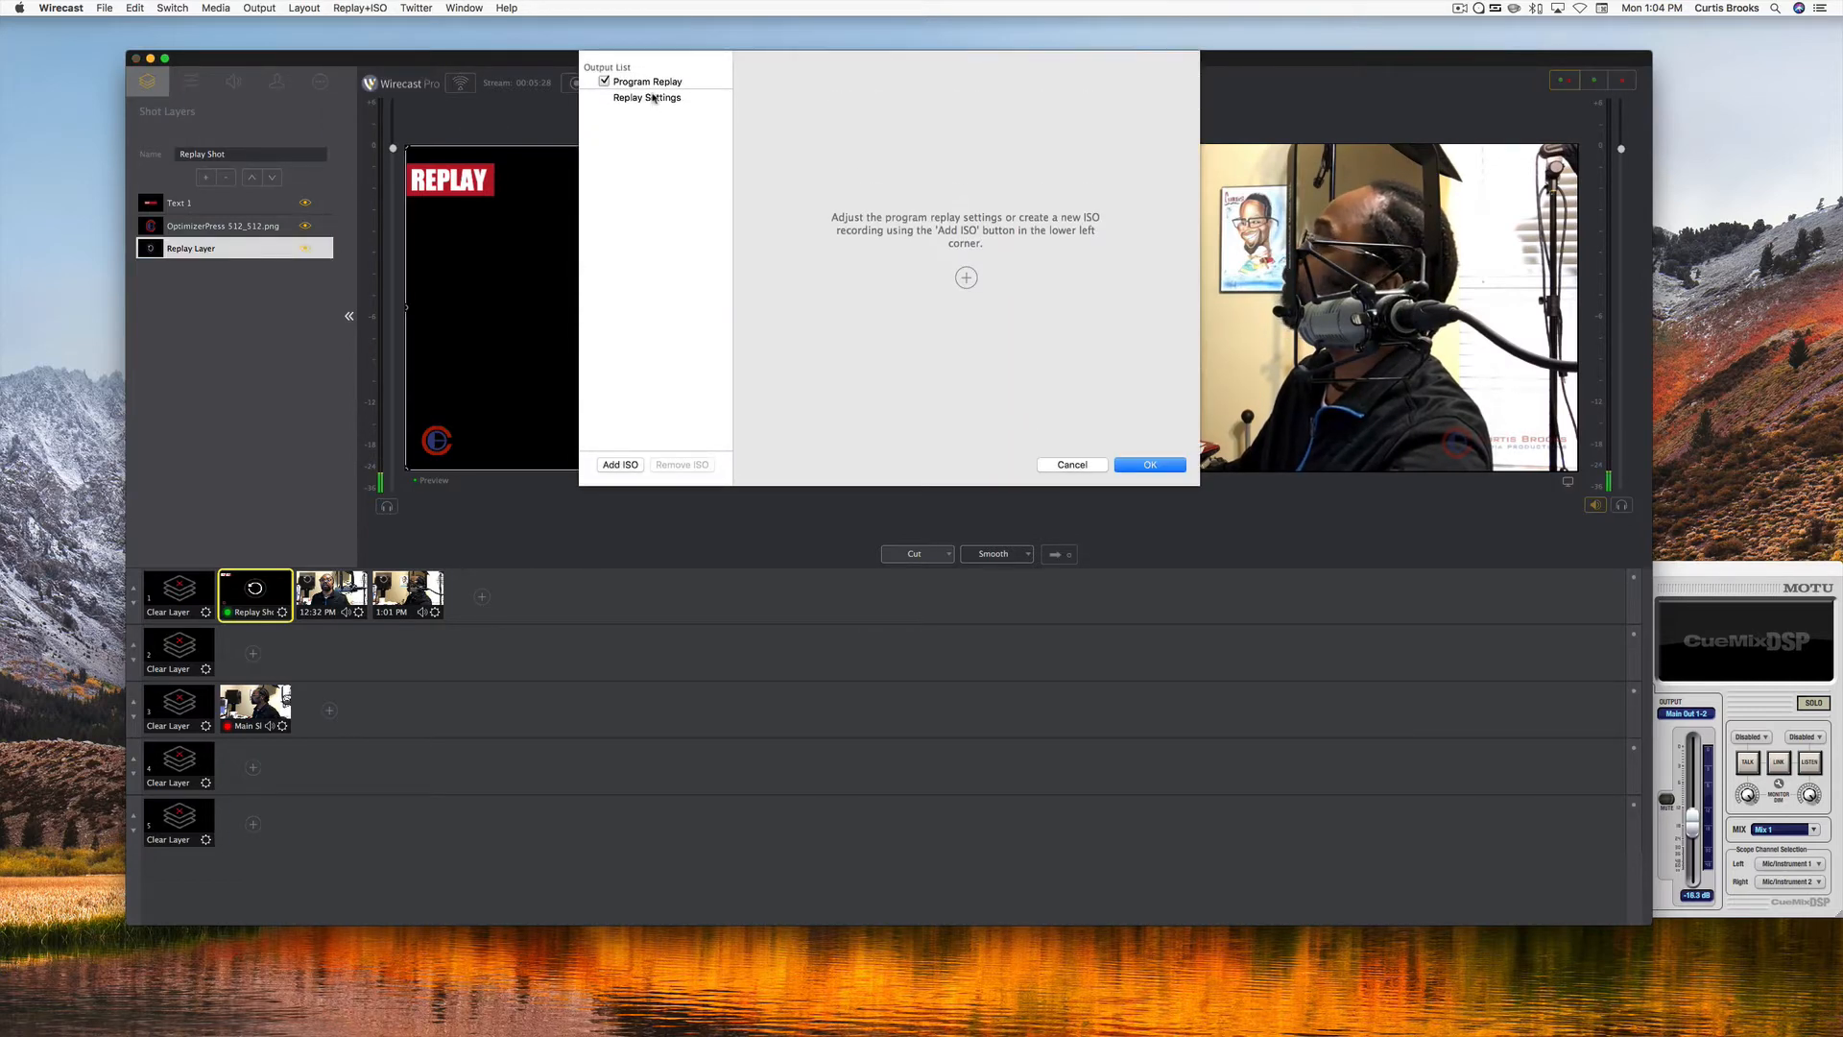
{"action": "left_click", "coordinate": [653, 97]}
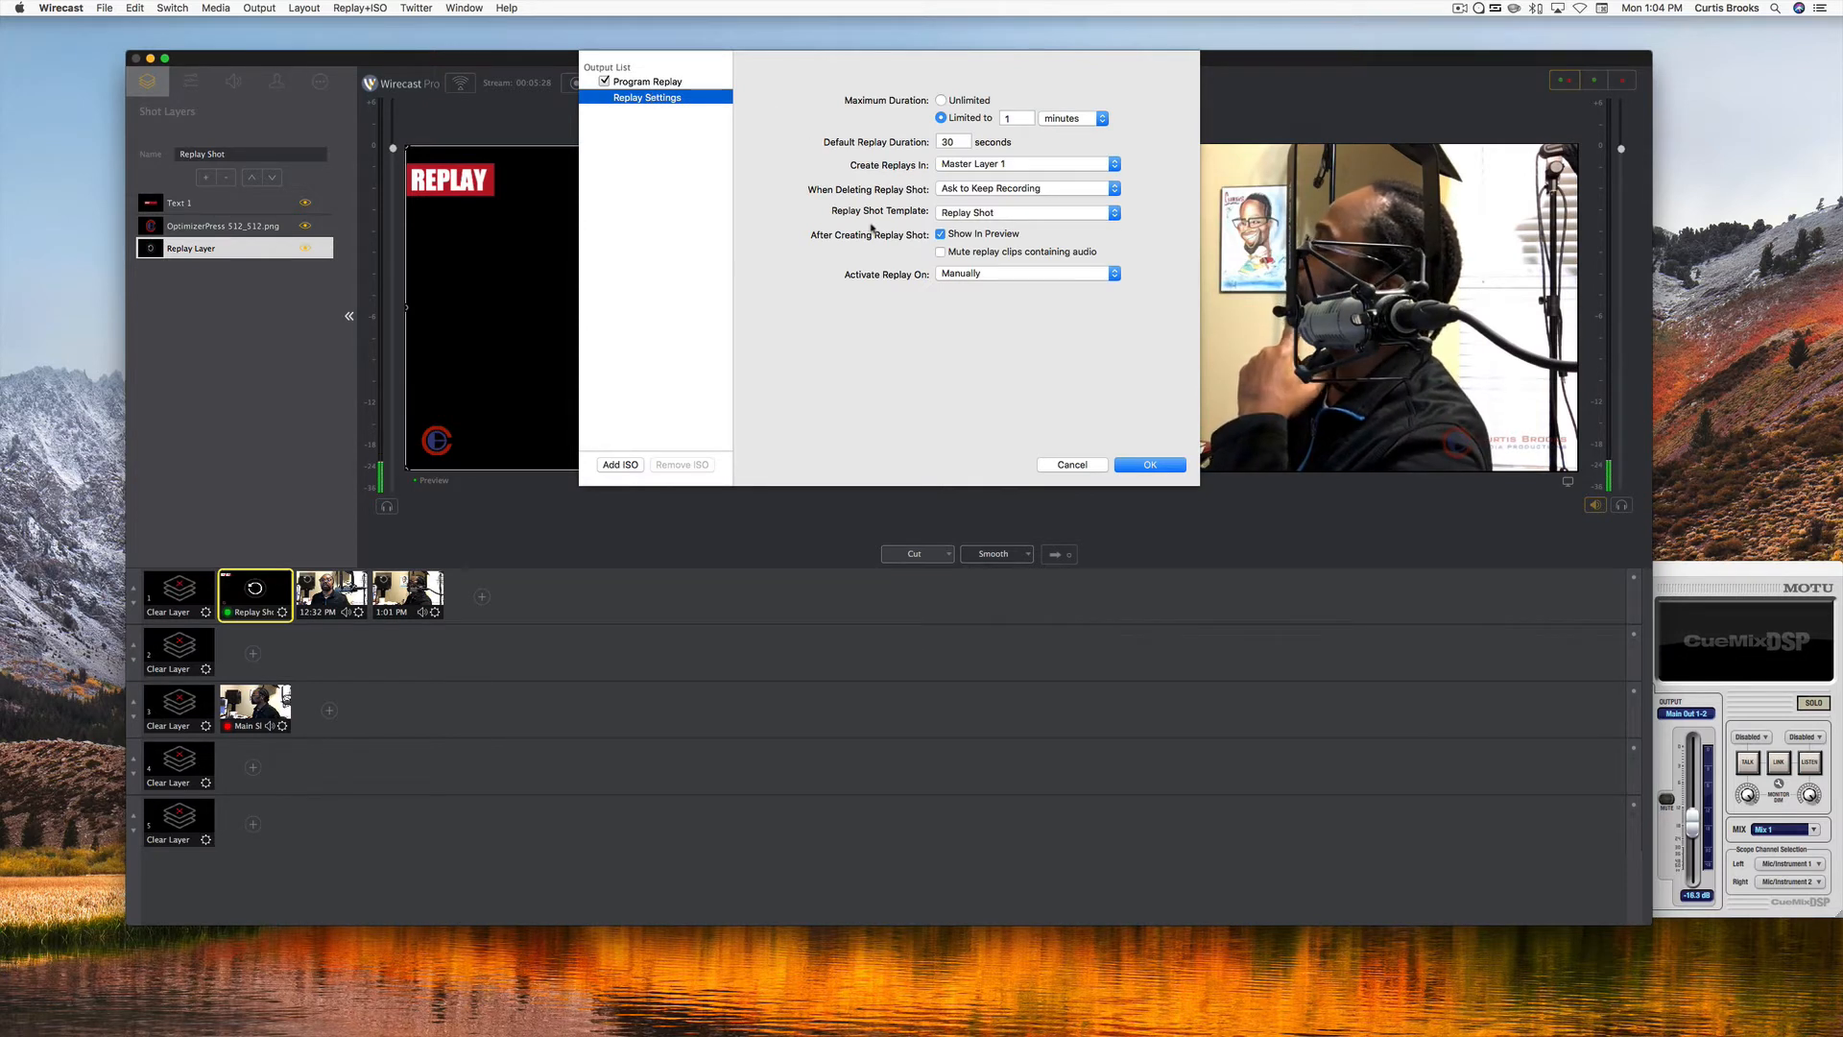
{"action": "left_click", "coordinate": [1115, 213]}
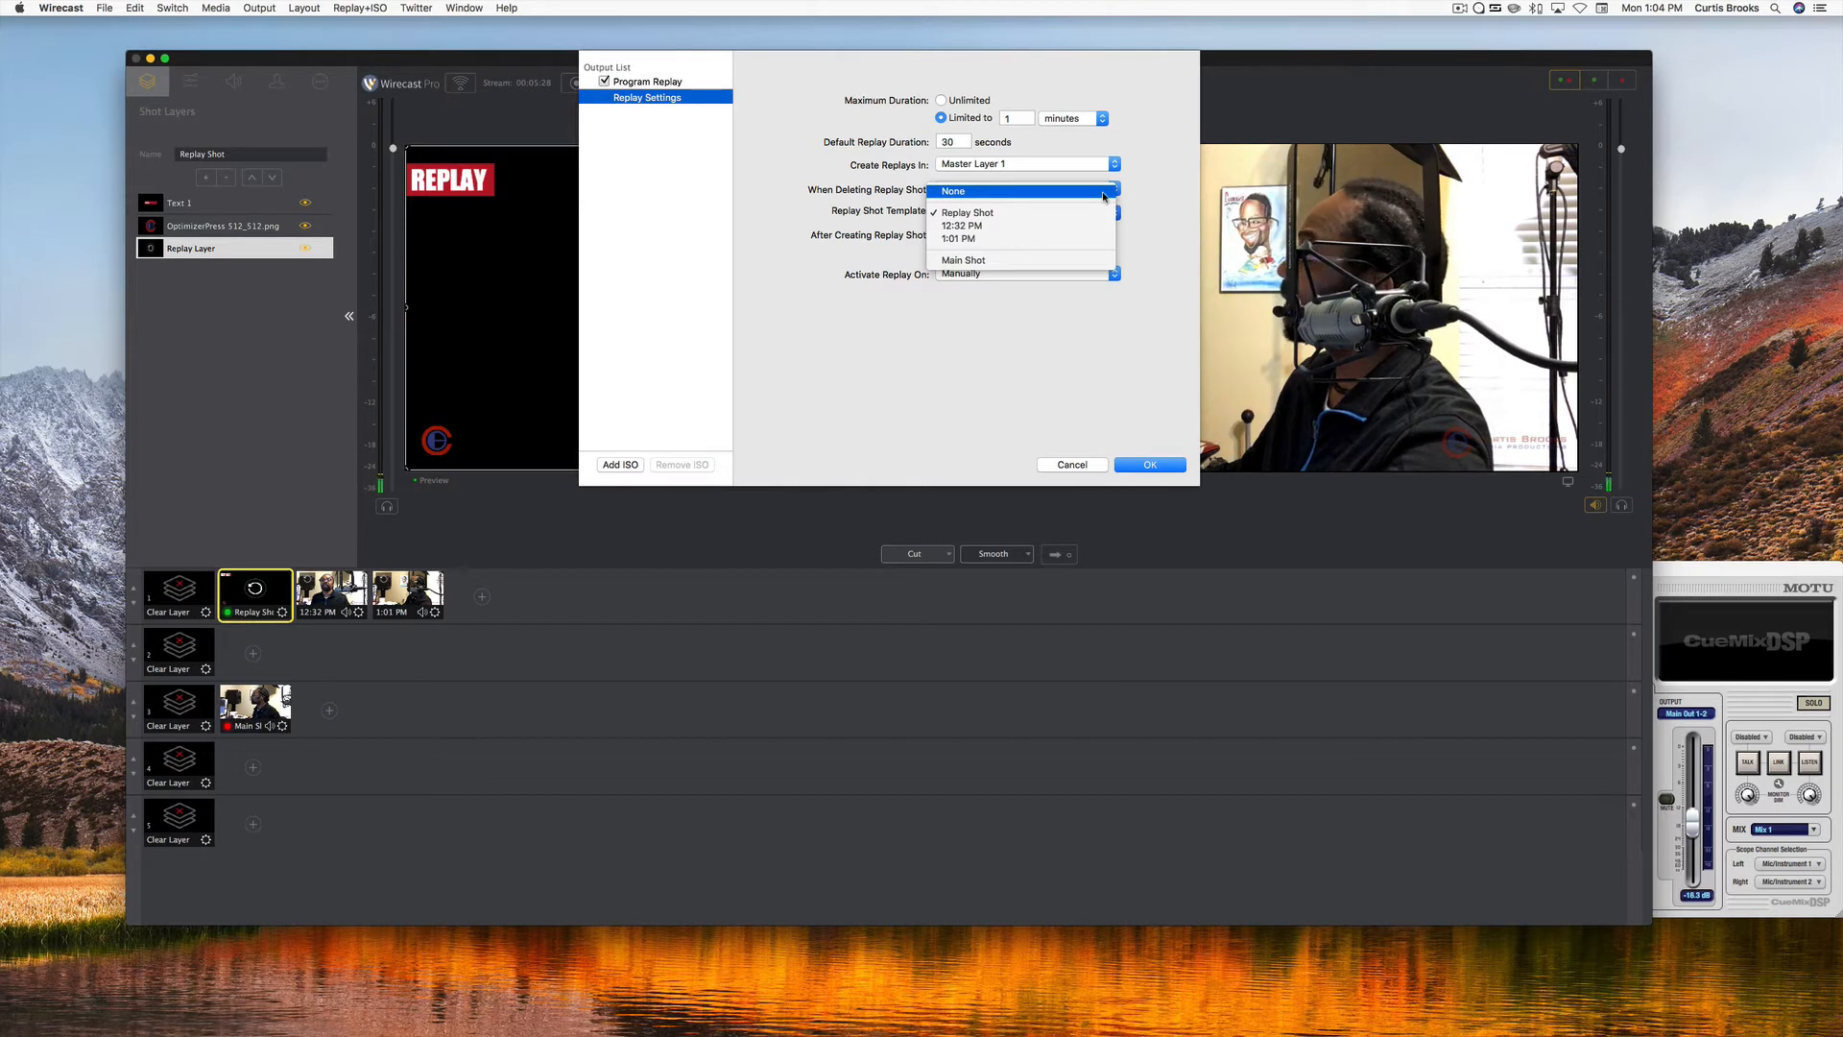
{"action": "left_click", "coordinate": [1103, 196]}
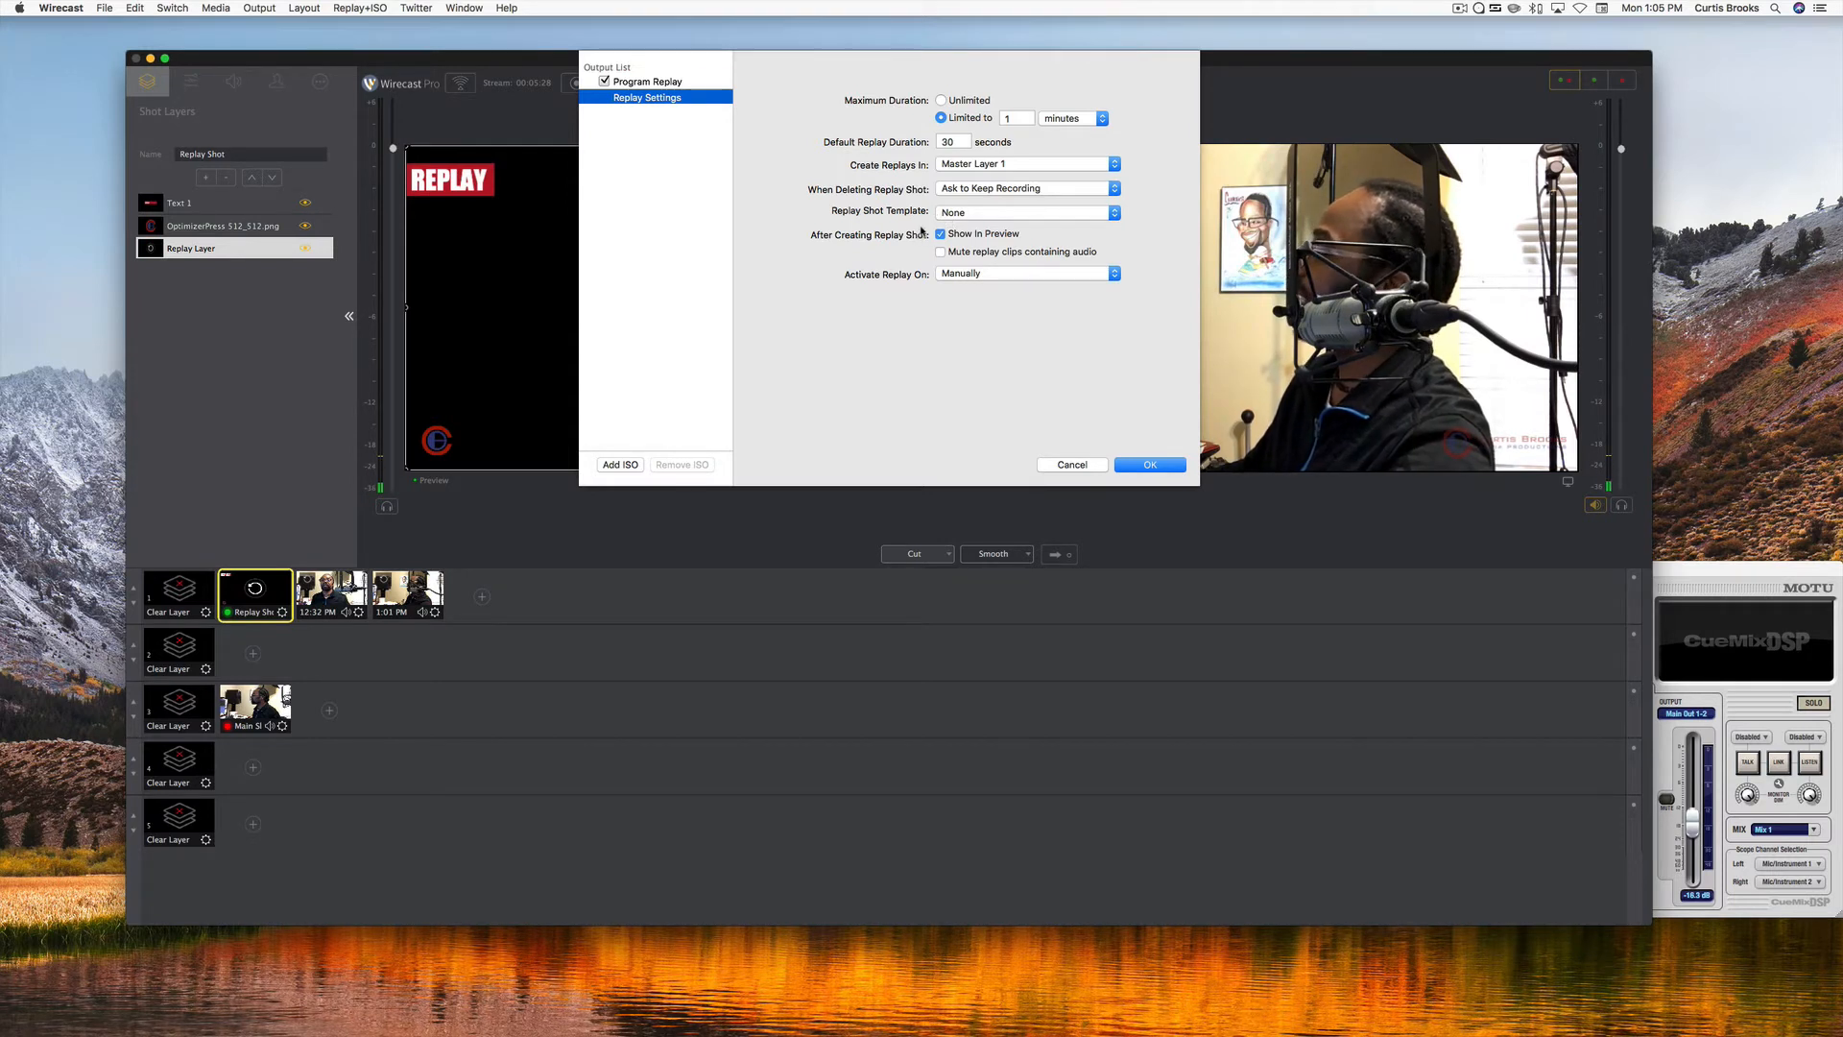
{"action": "left_click", "coordinate": [1139, 466]}
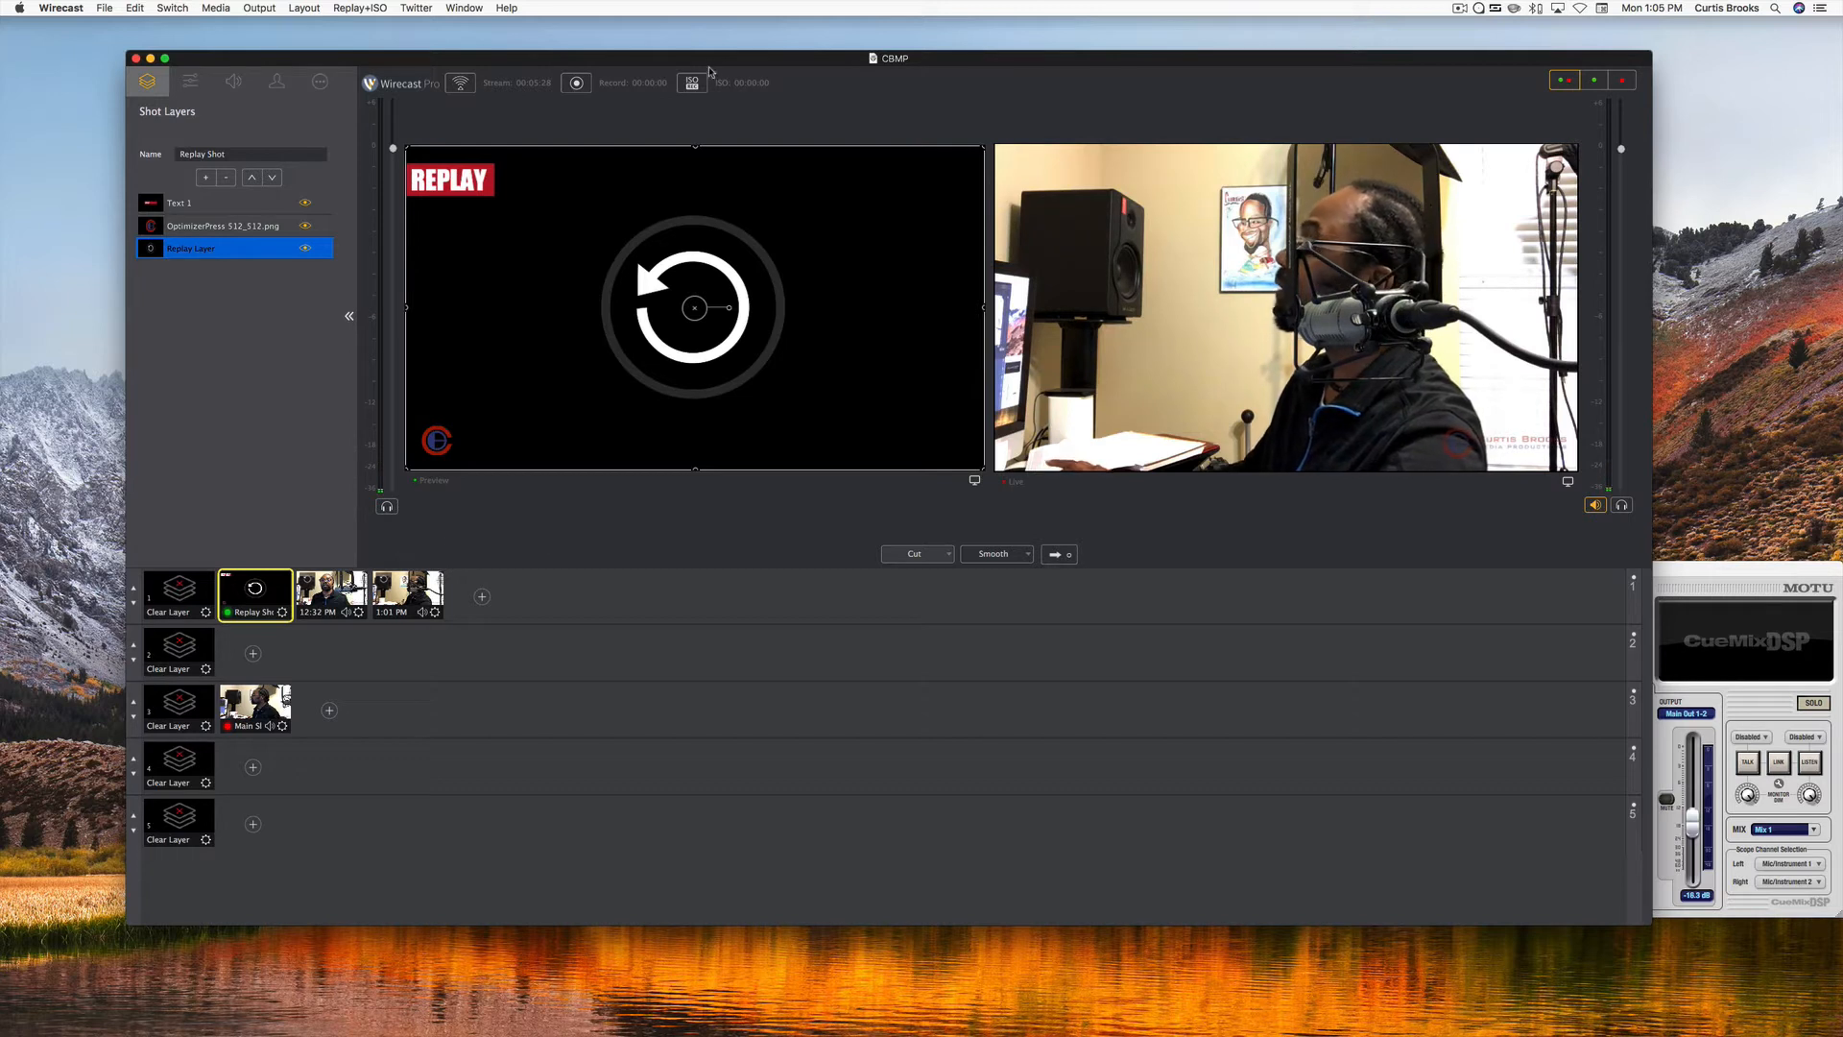
Restart the replay recording, create a replay shot without a template from a cleared first layer, and compare it with the Replay Shot.
{"action": "left_click", "coordinate": [691, 83]}
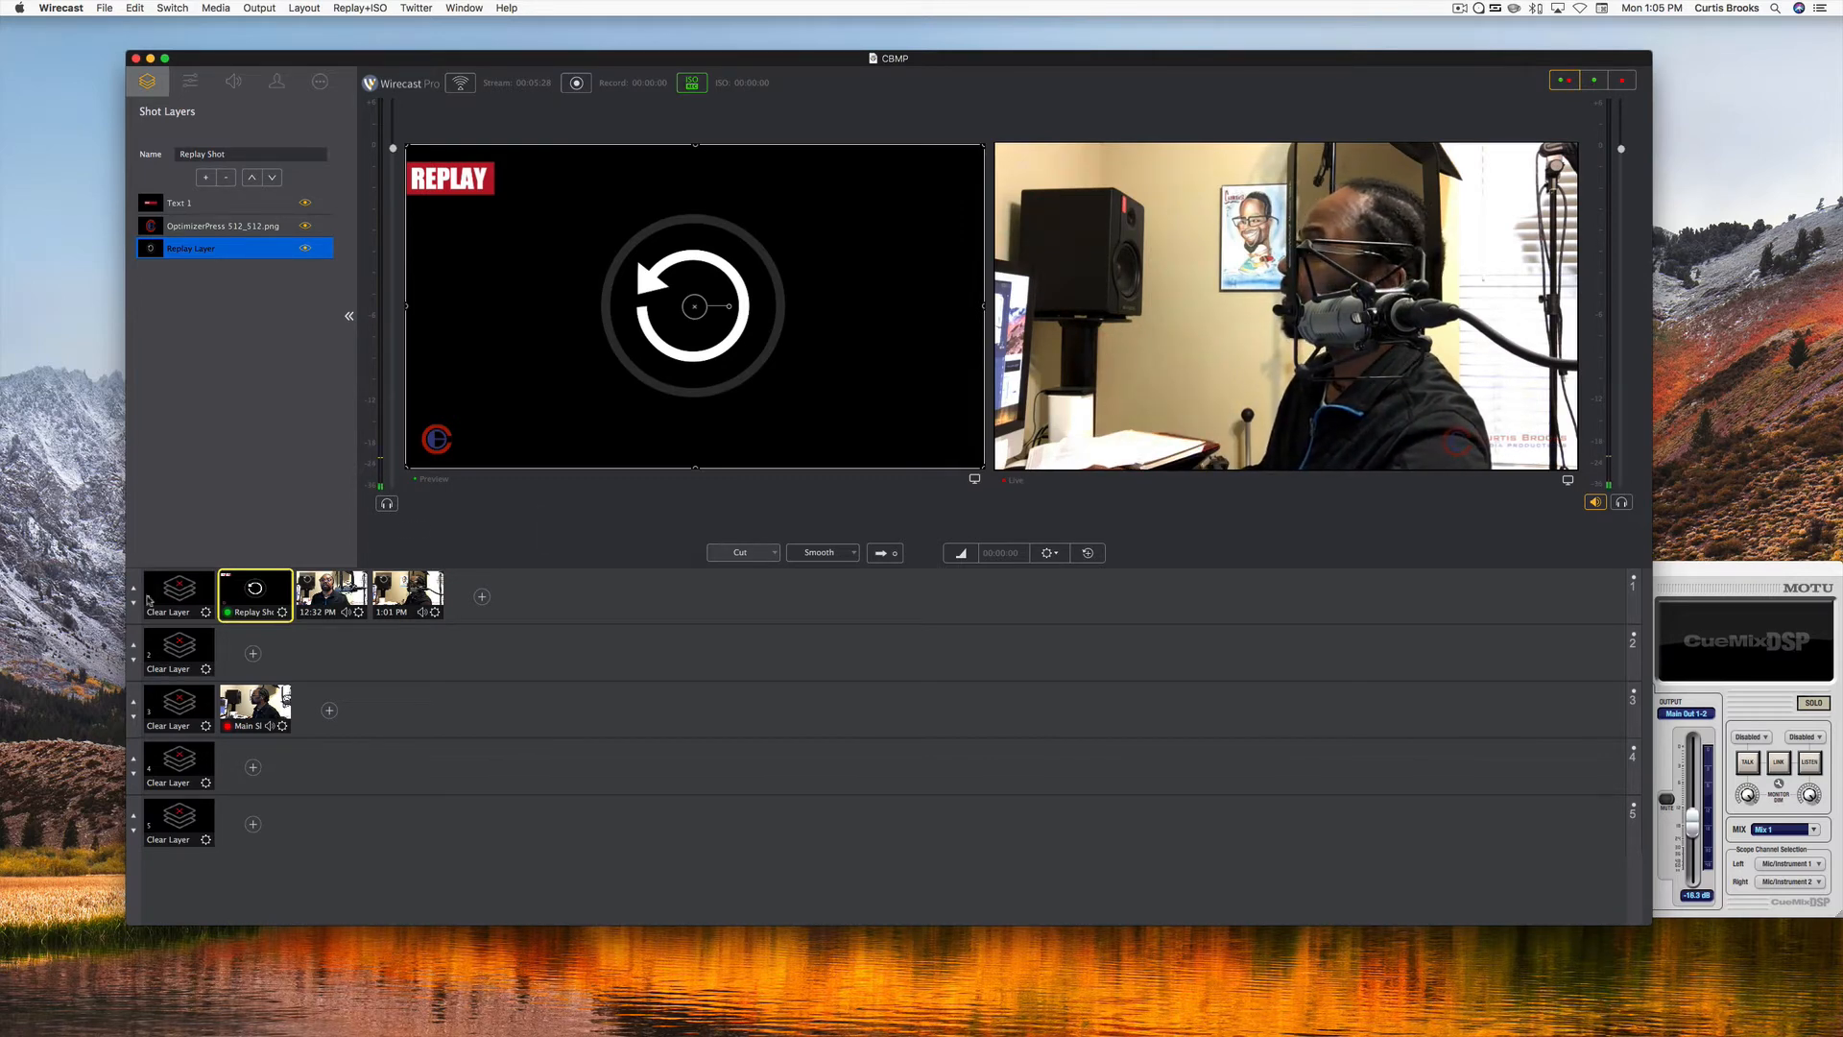
{"action": "left_click", "coordinate": [170, 599]}
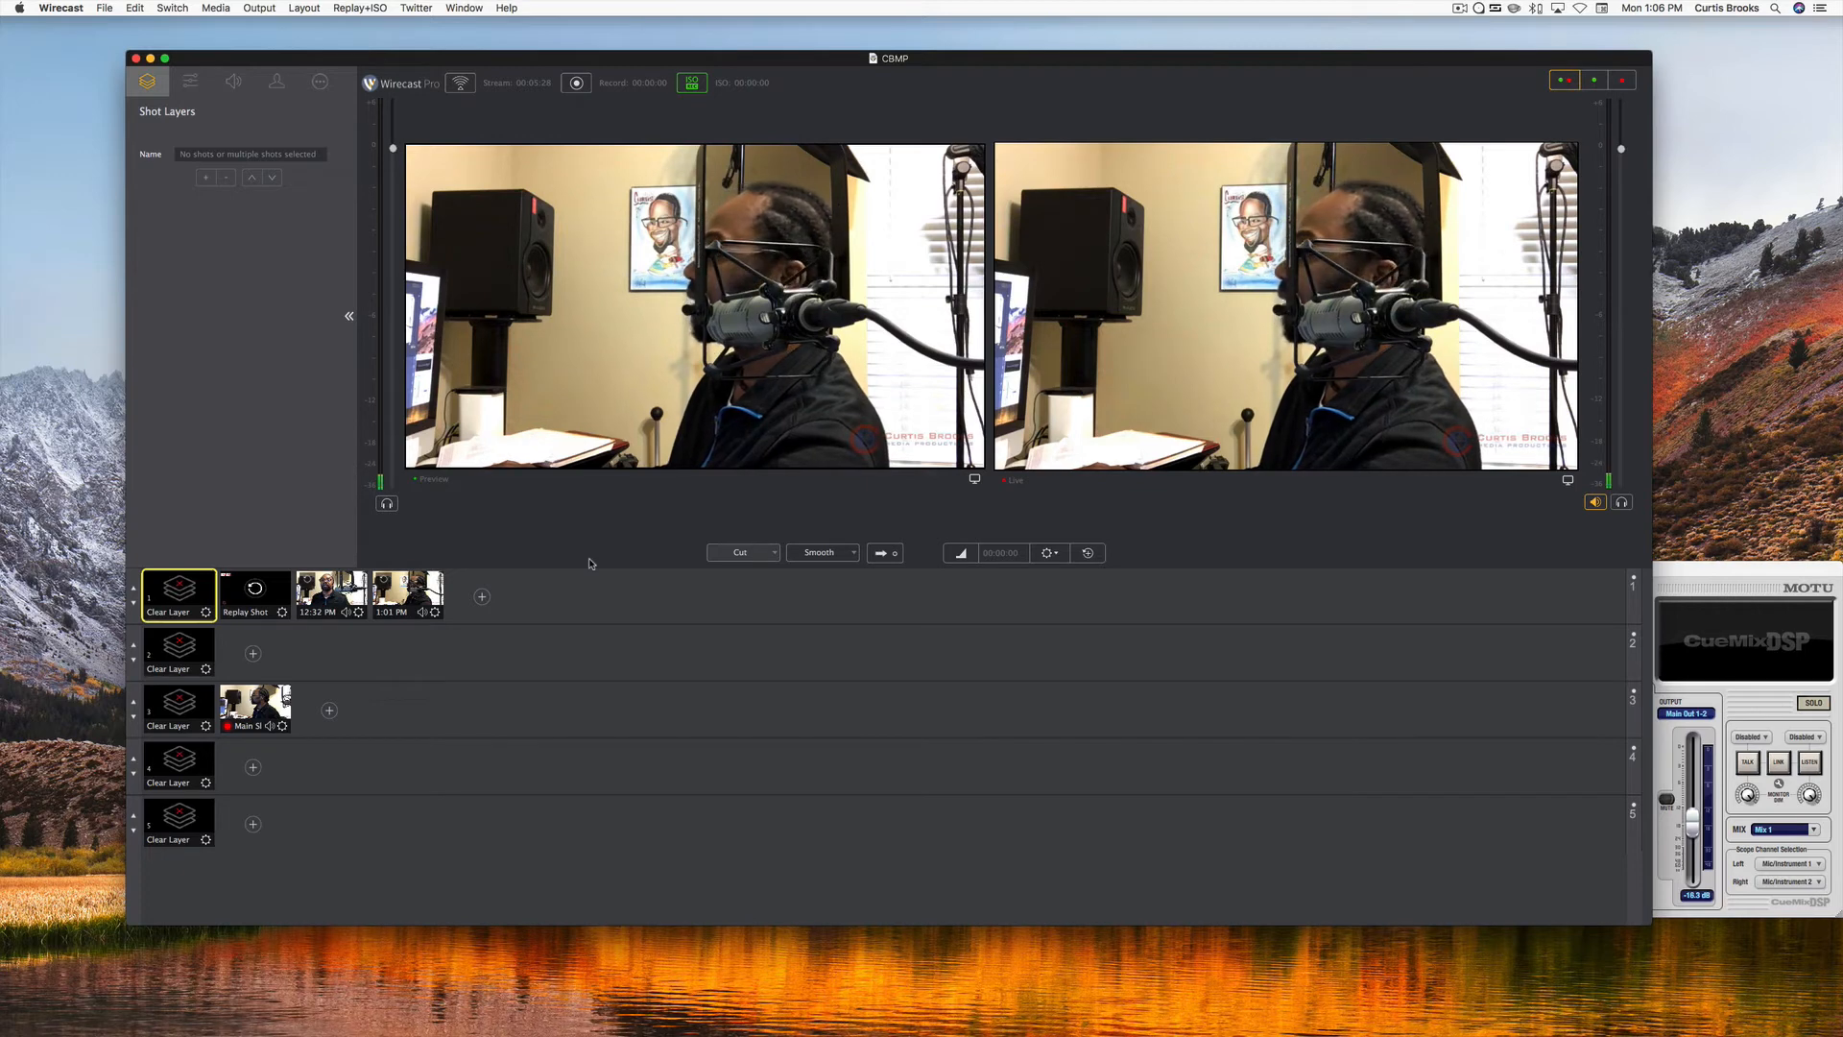
{"action": "key", "text": "super+shift+r"}
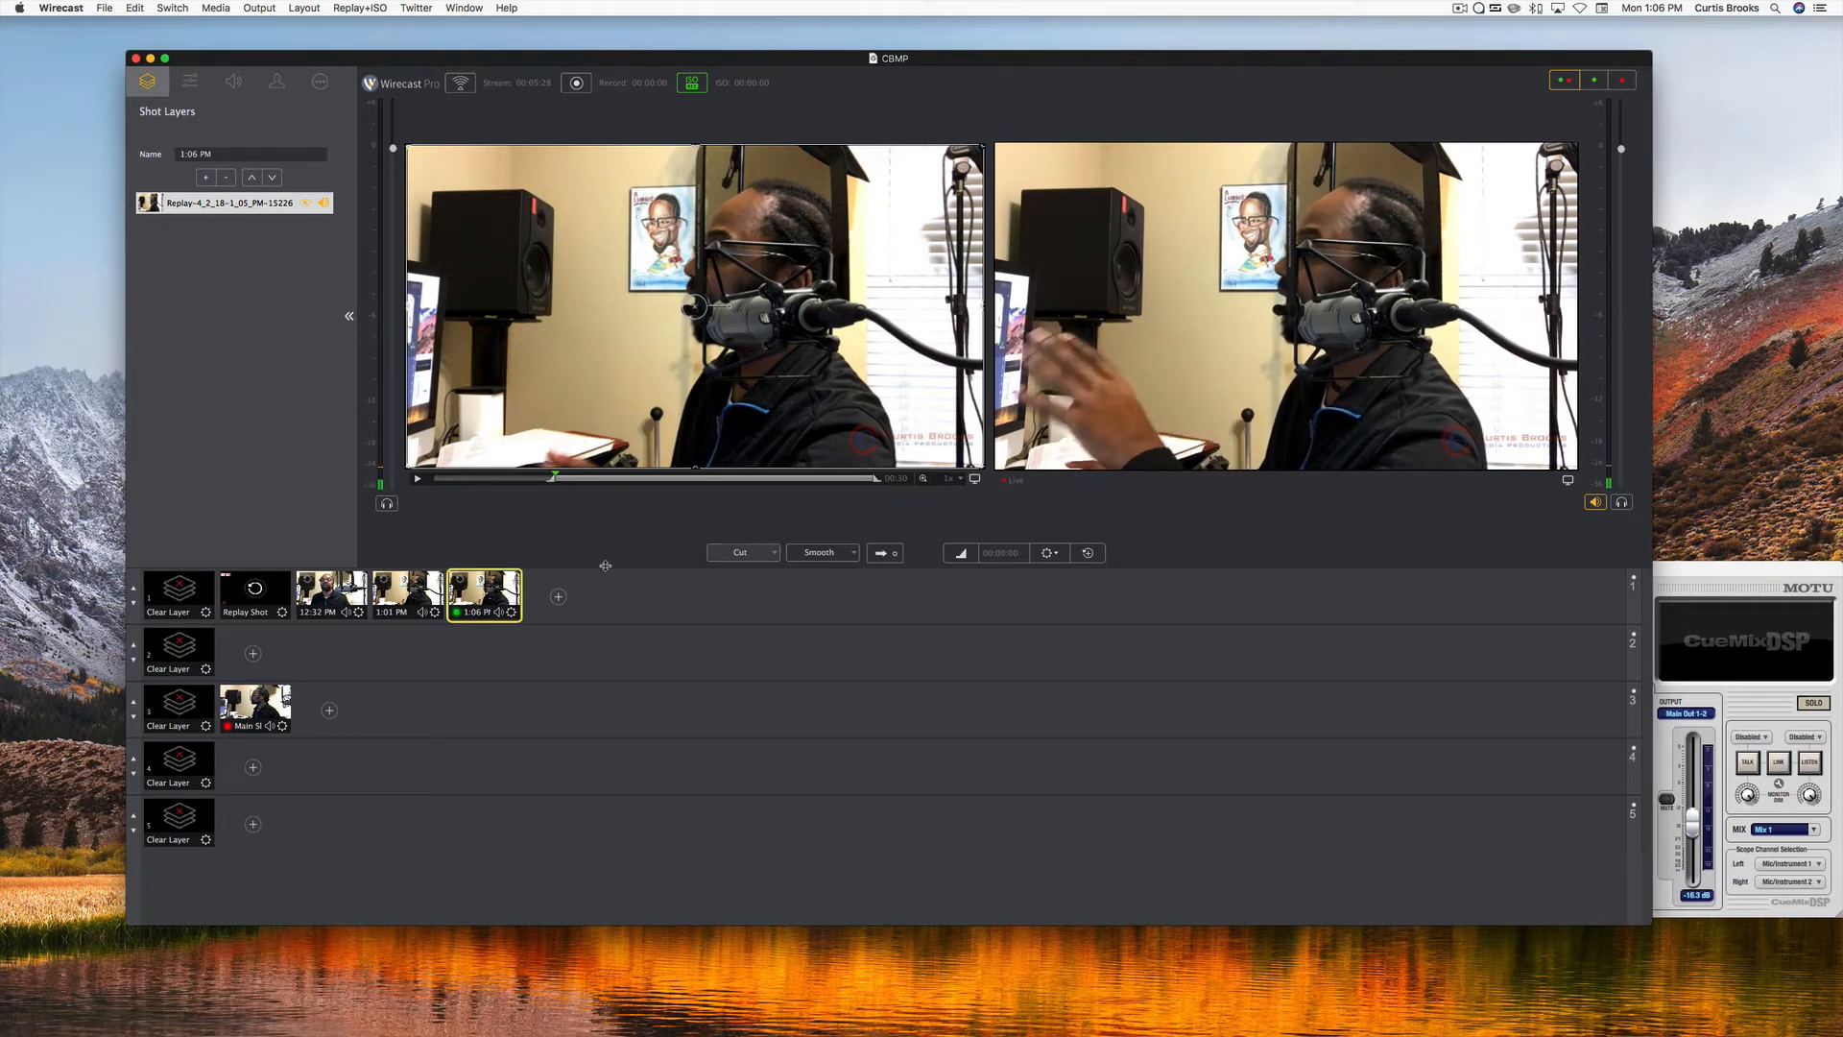
{"action": "left_click", "coordinate": [255, 602]}
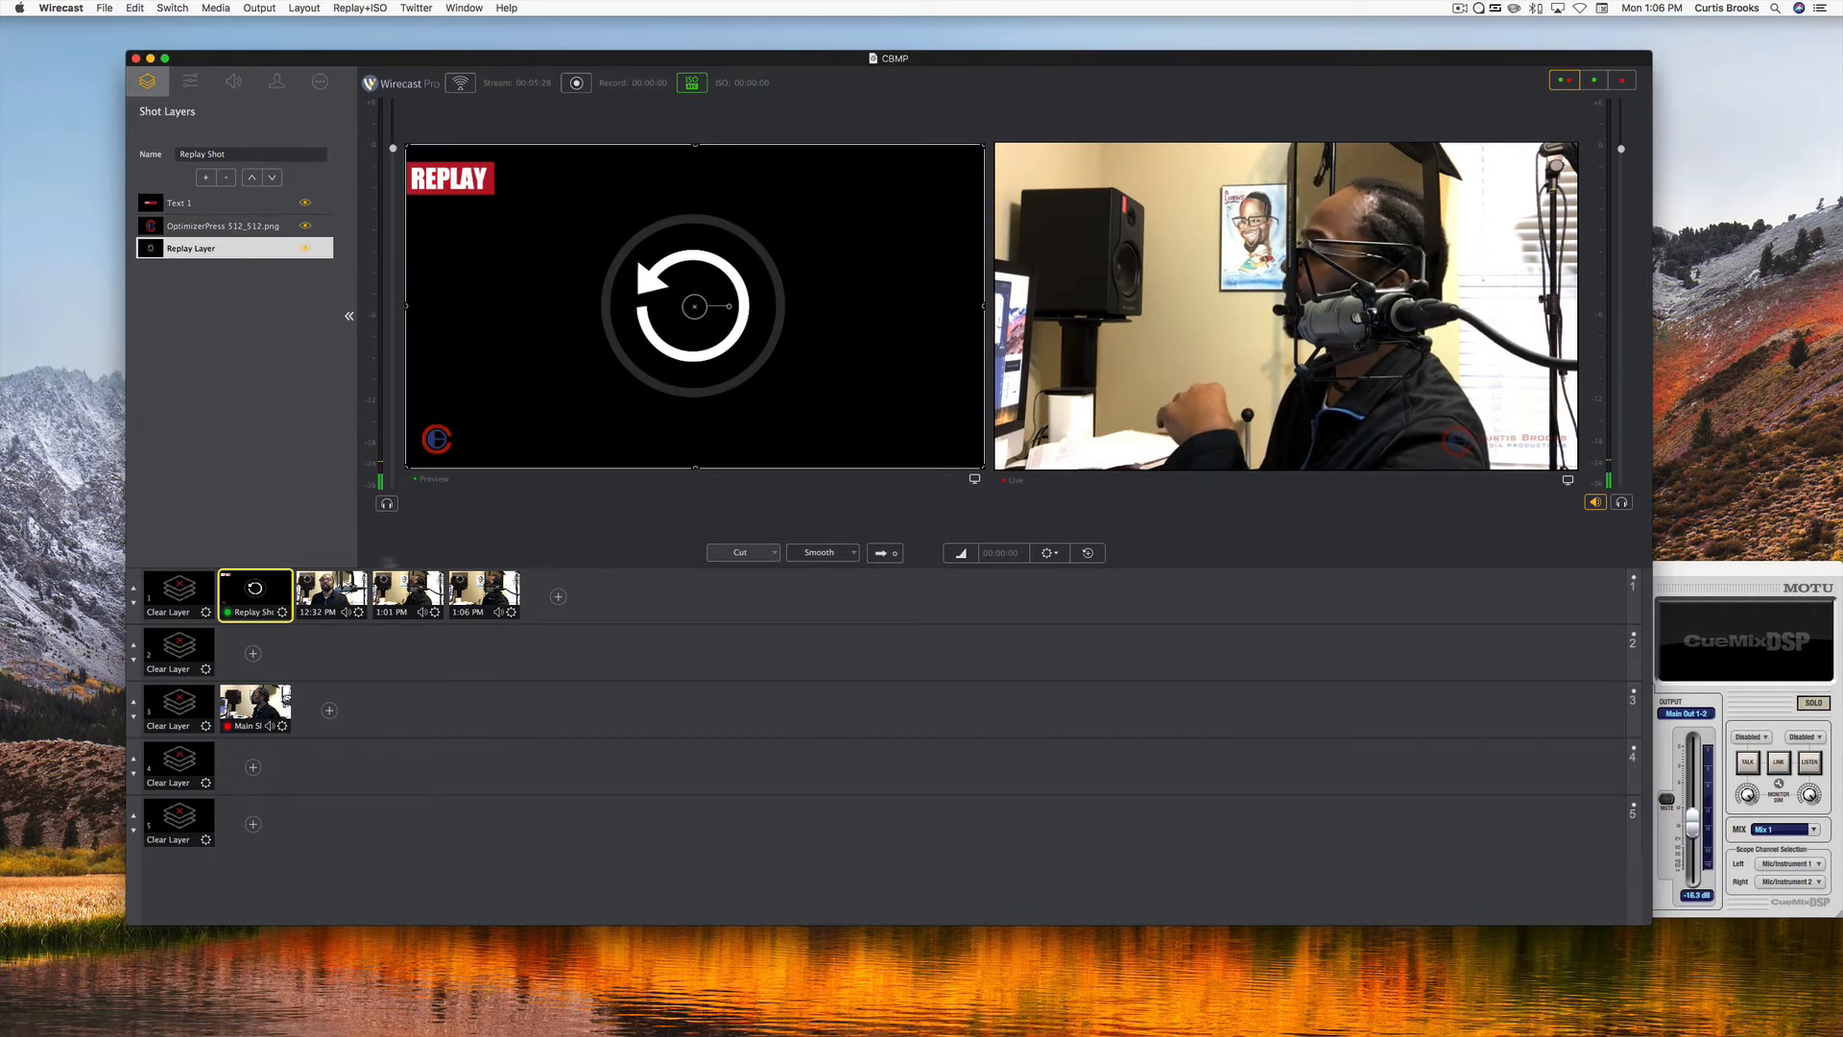
{"action": "left_click", "coordinate": [483, 590]}
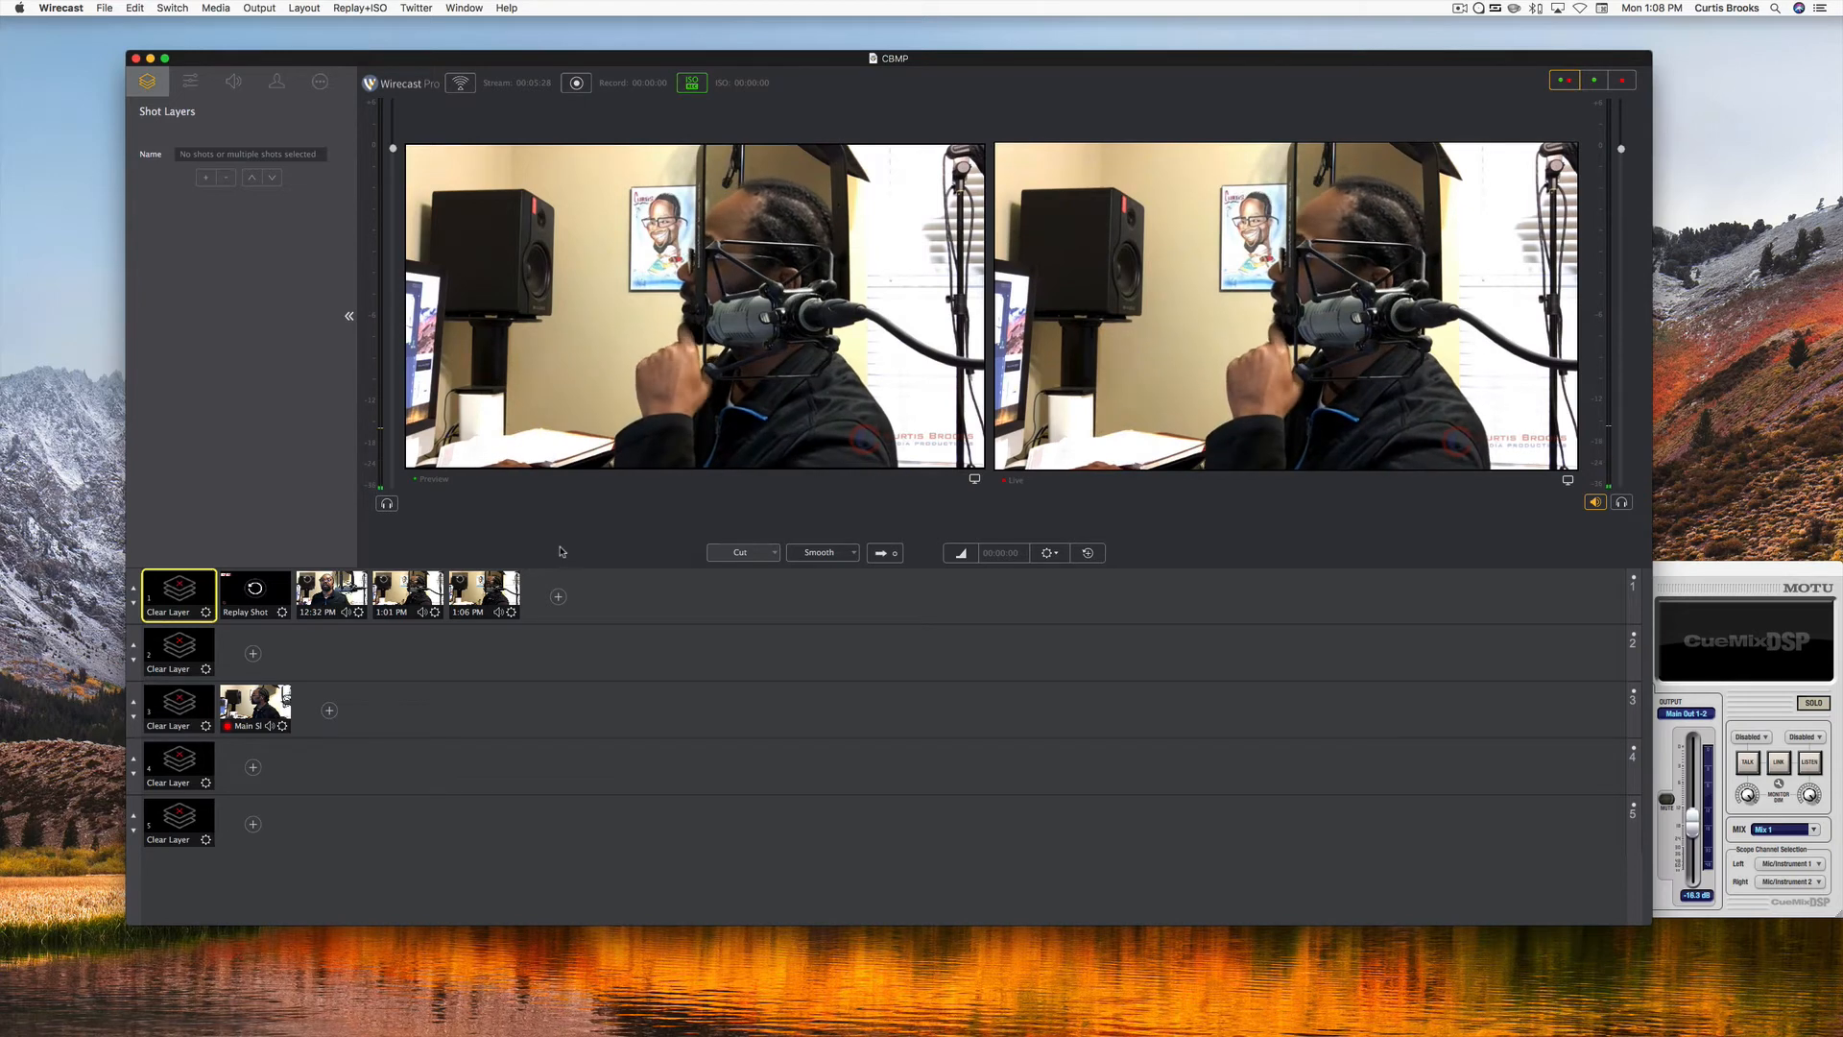
Create another replay shot without a template in the first master layer and select it.
{"action": "left_click", "coordinate": [594, 594]}
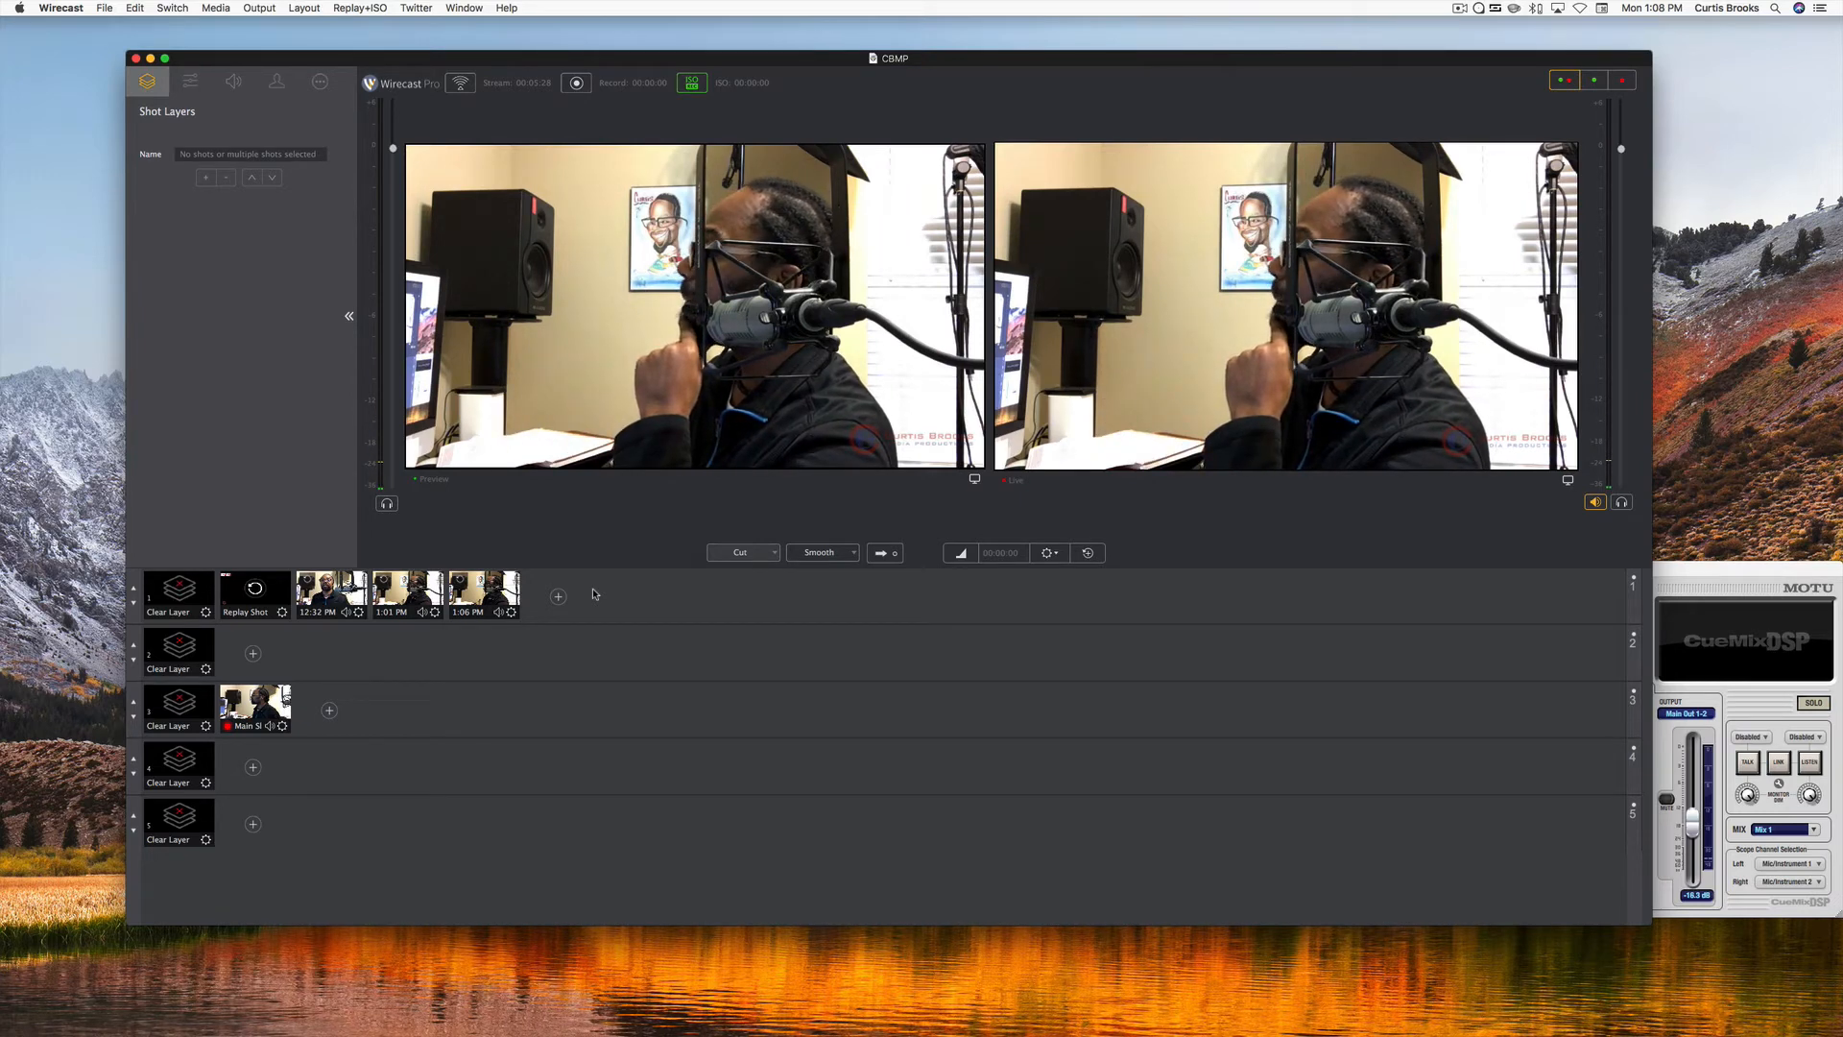
{"action": "key", "text": "super+r"}
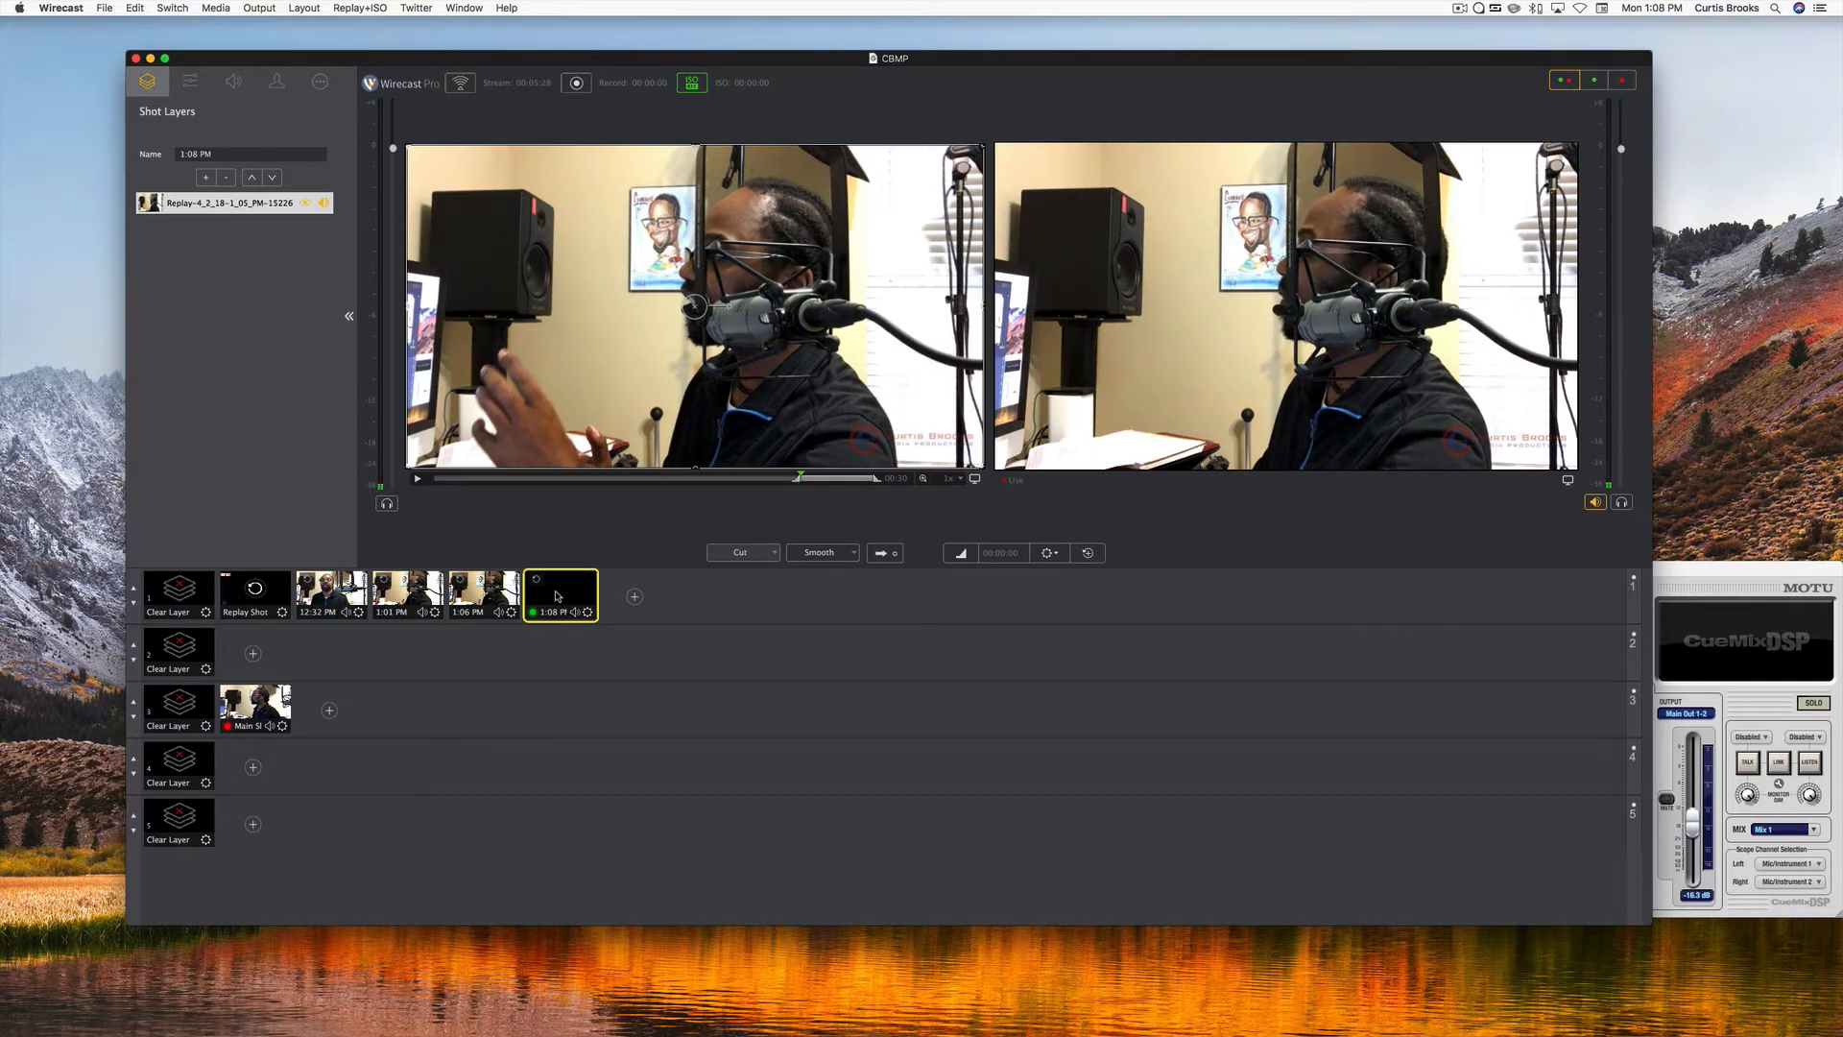
{"action": "left_click", "coordinate": [558, 597]}
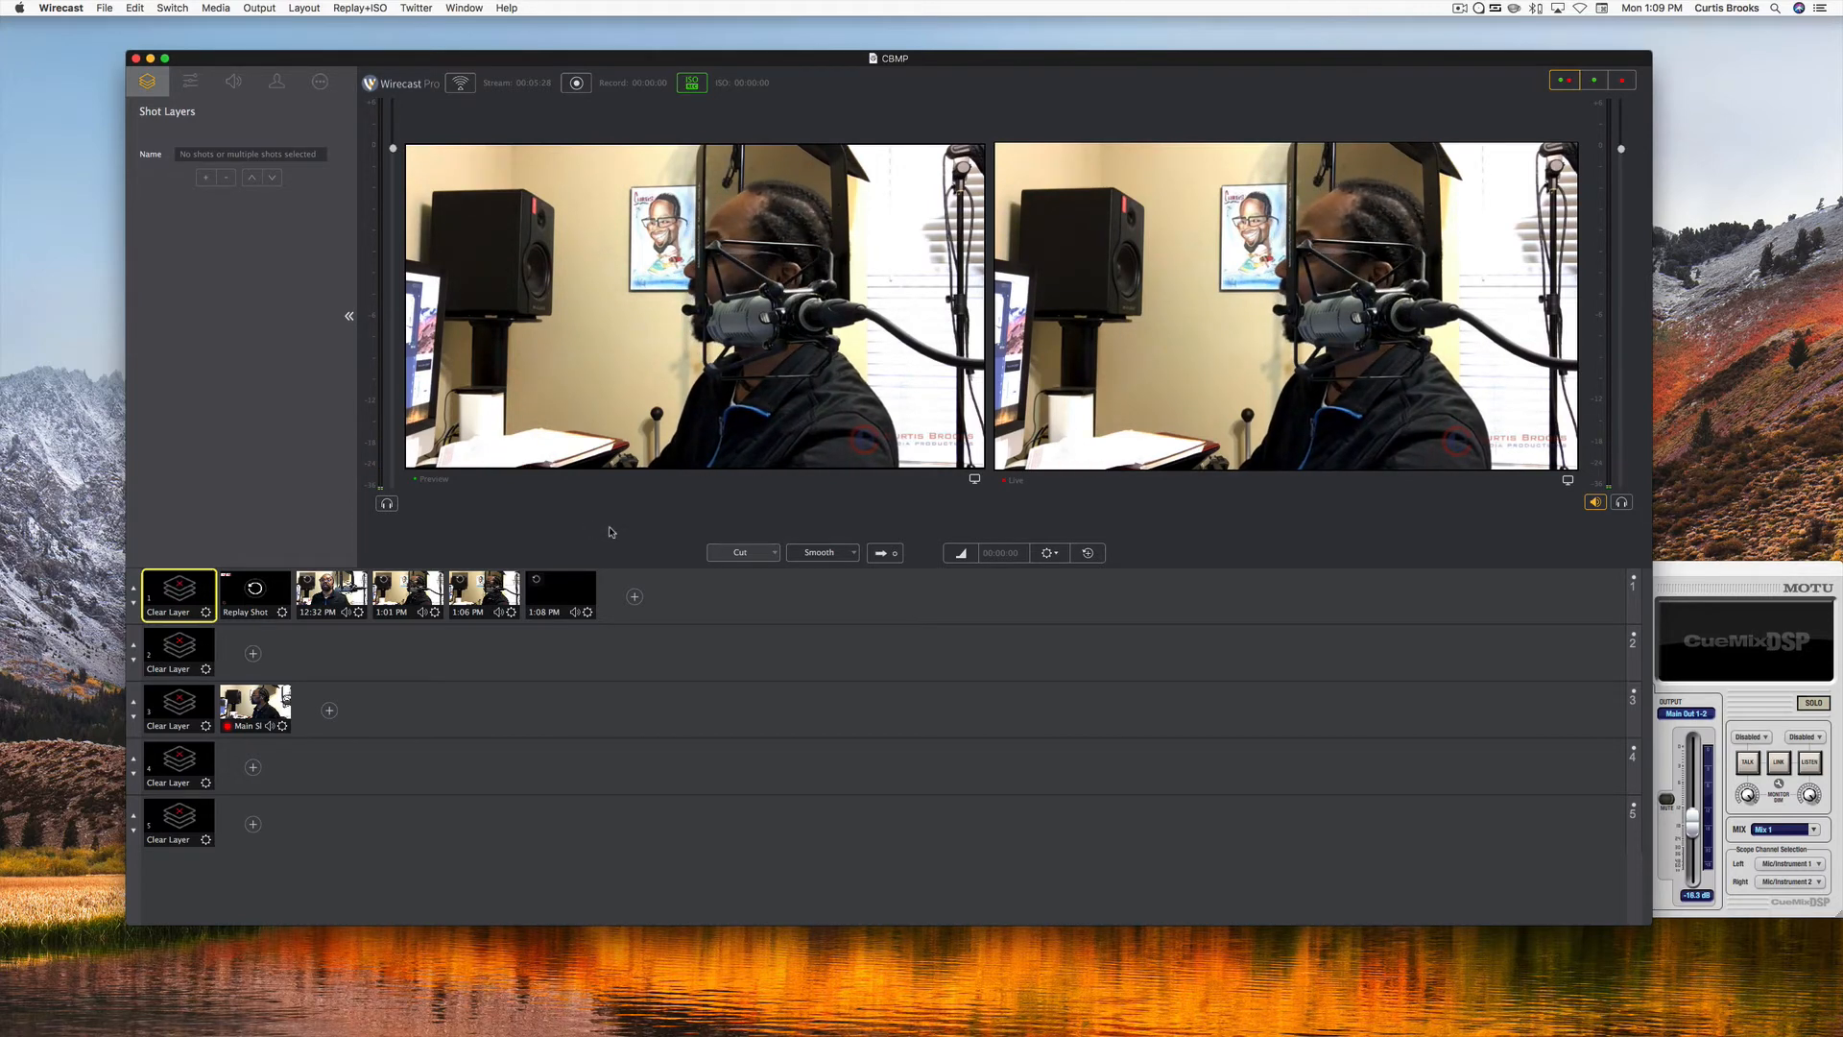
Compare the 1:06 PM and 1:08 PM replay shots in the first master layer by previewing each one.
{"action": "key", "text": "super+shift+r"}
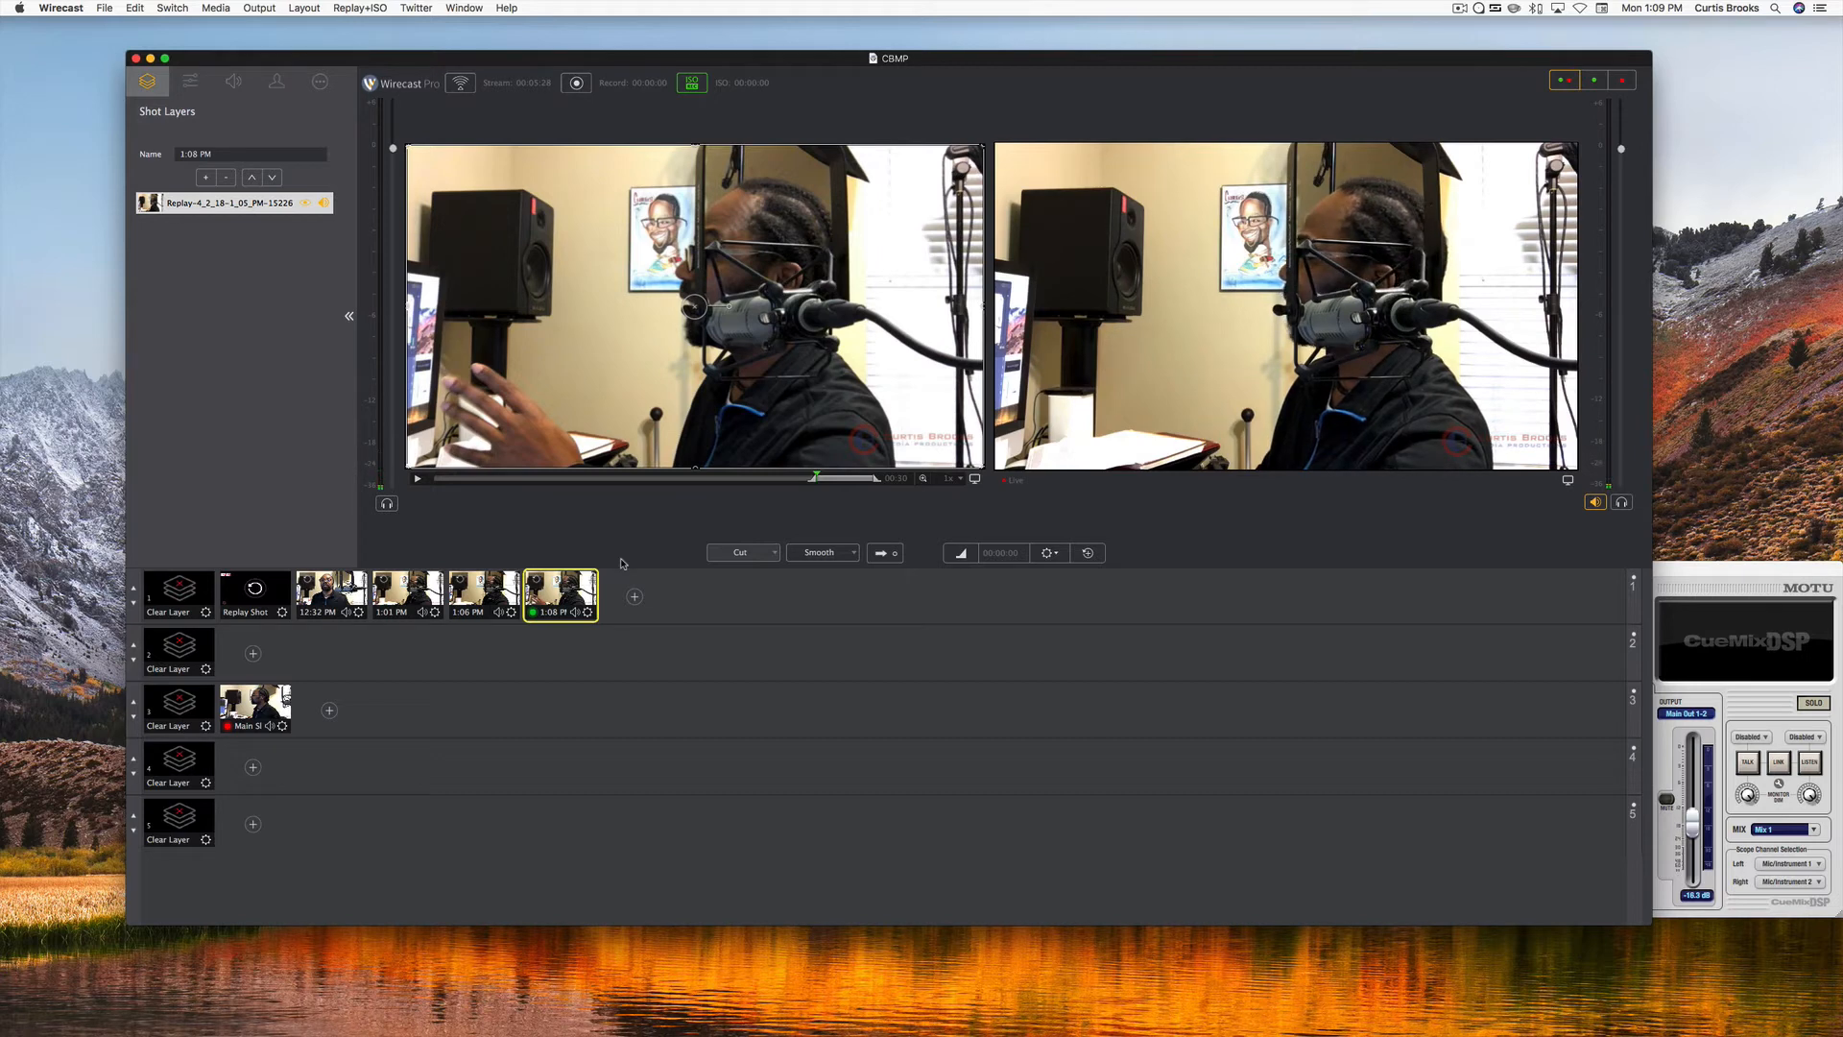
{"action": "key", "text": "super+g"}
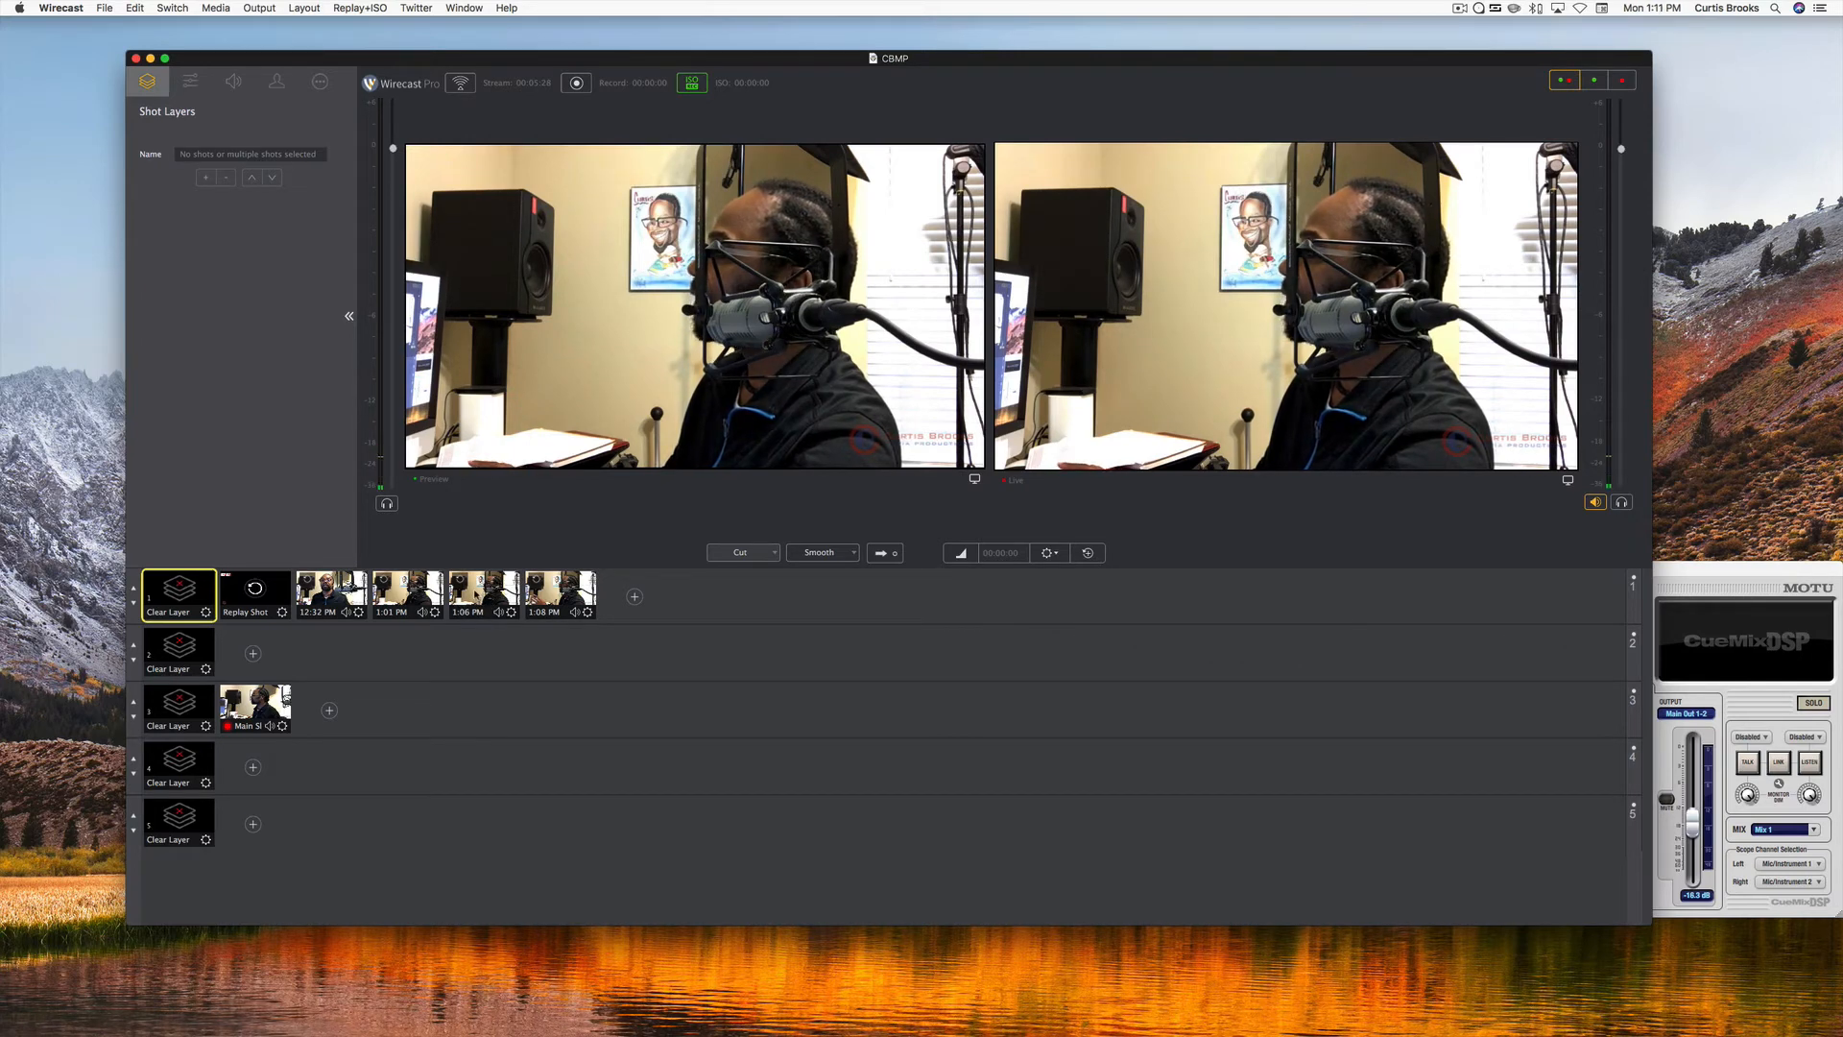
{"action": "left_click", "coordinate": [476, 596]}
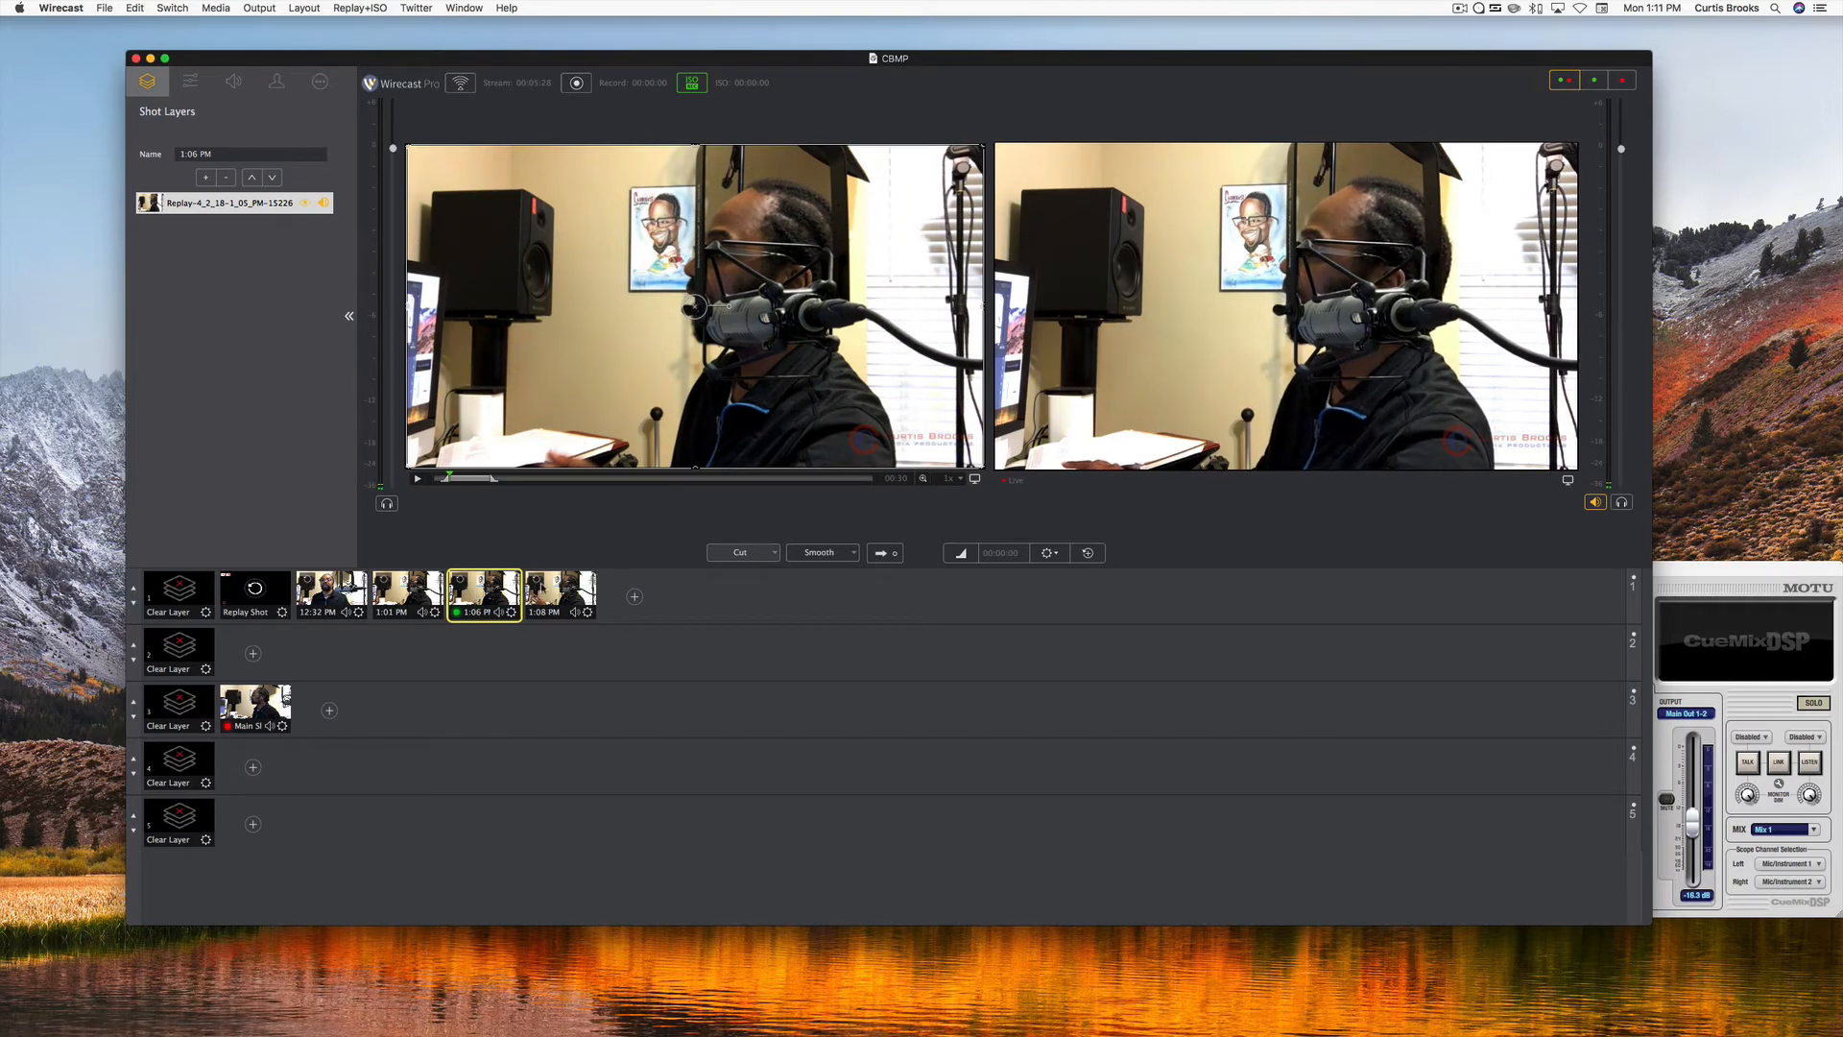
{"action": "left_click", "coordinate": [543, 588]}
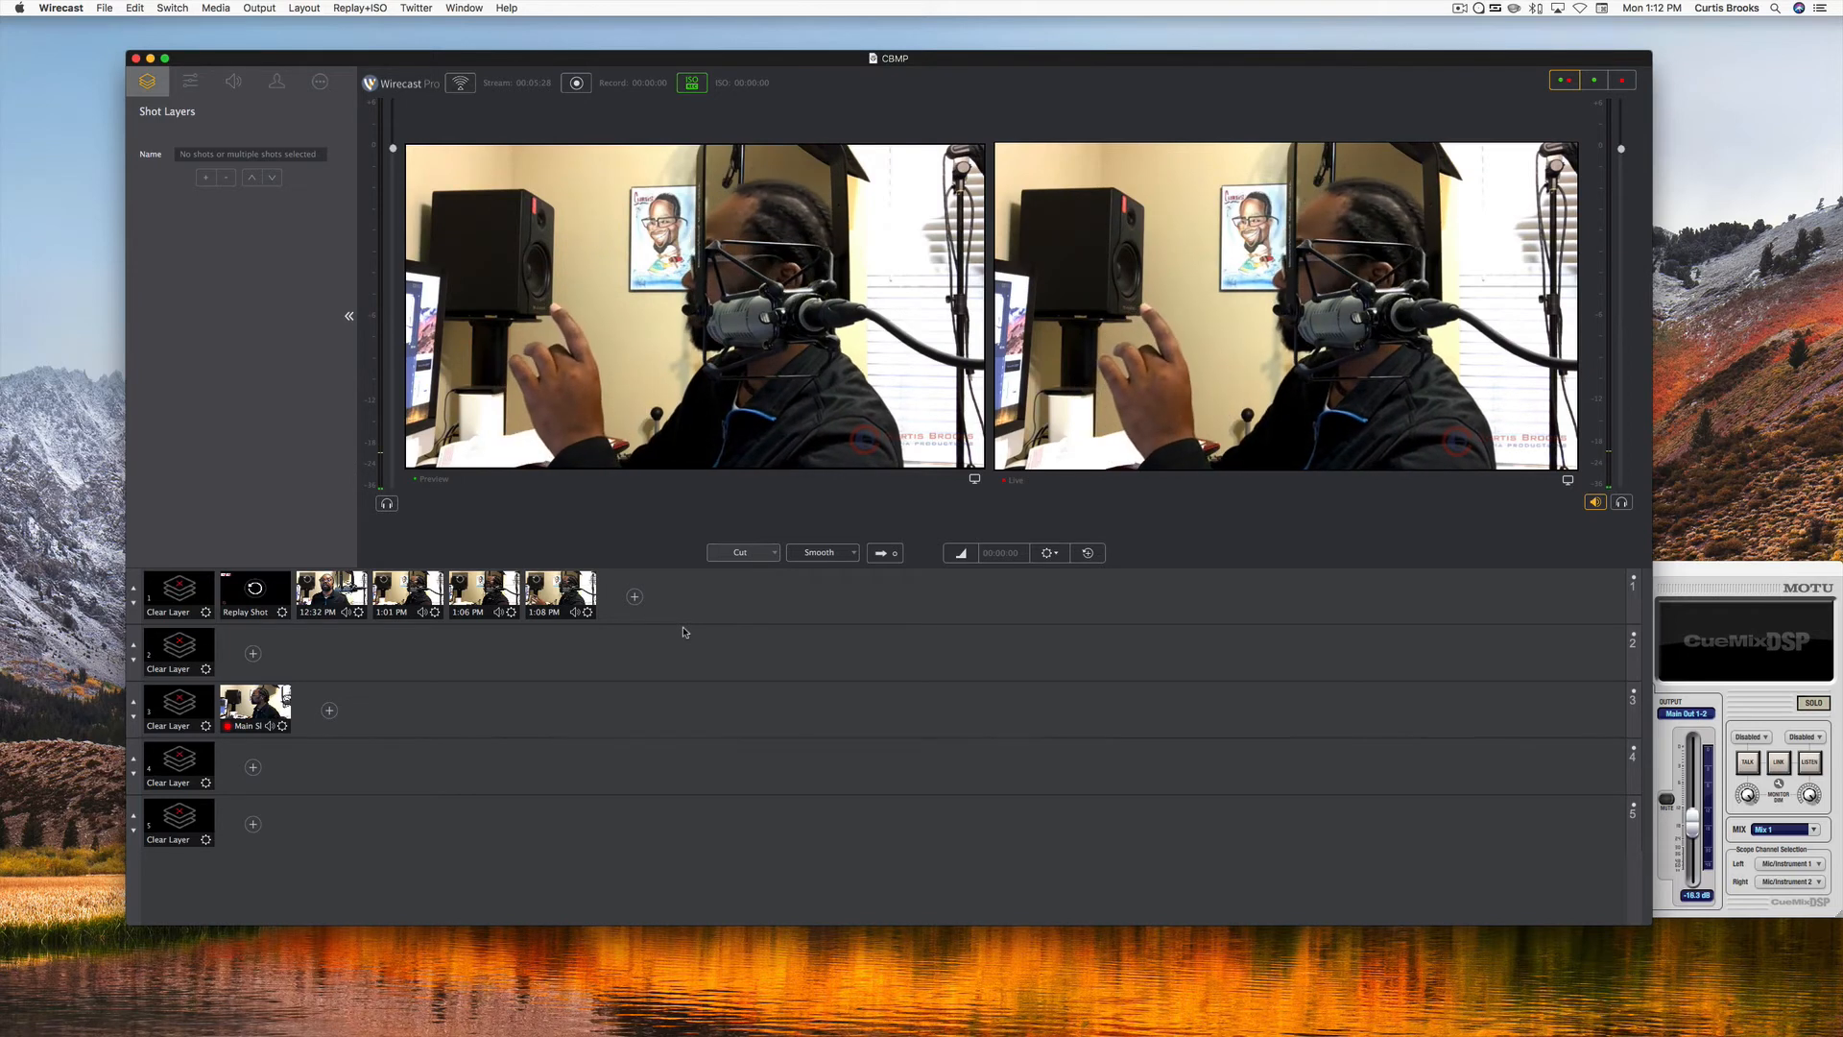
Create two more replay shots without a template in the first master layer.
{"action": "key", "text": "super+r"}
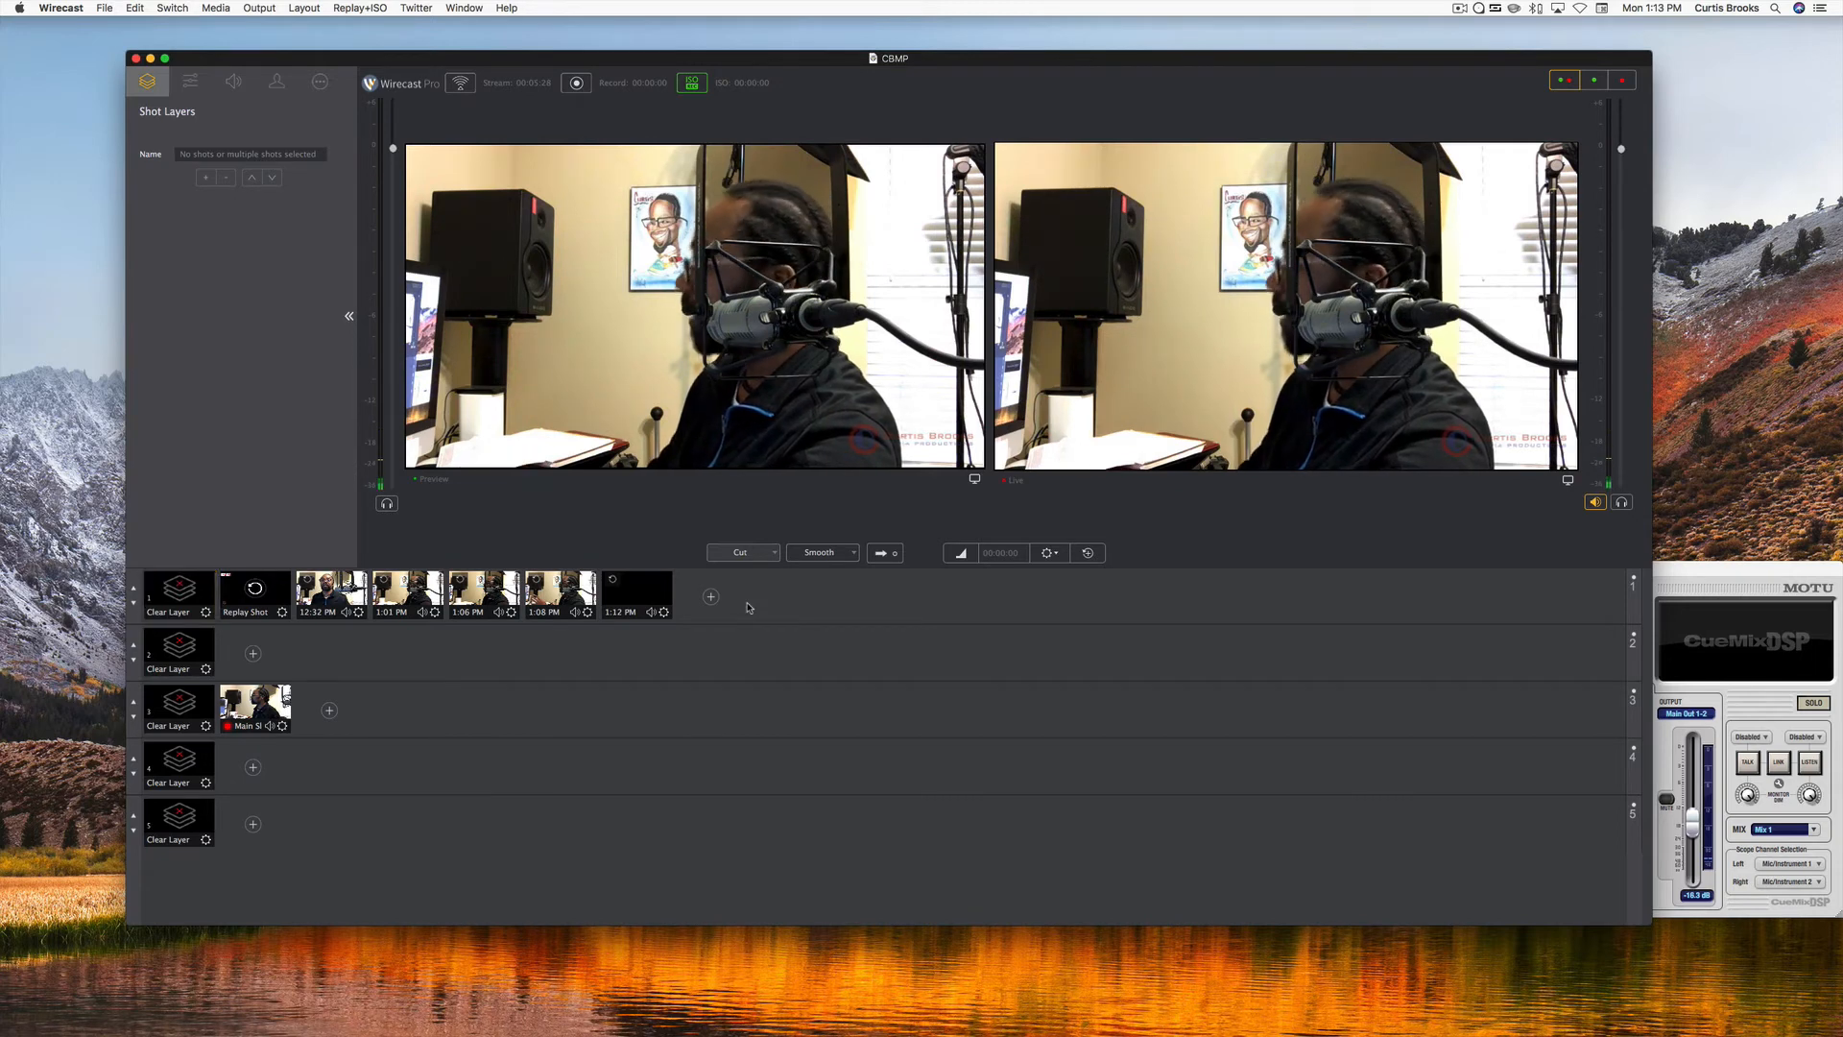
{"action": "key", "text": "Left"}
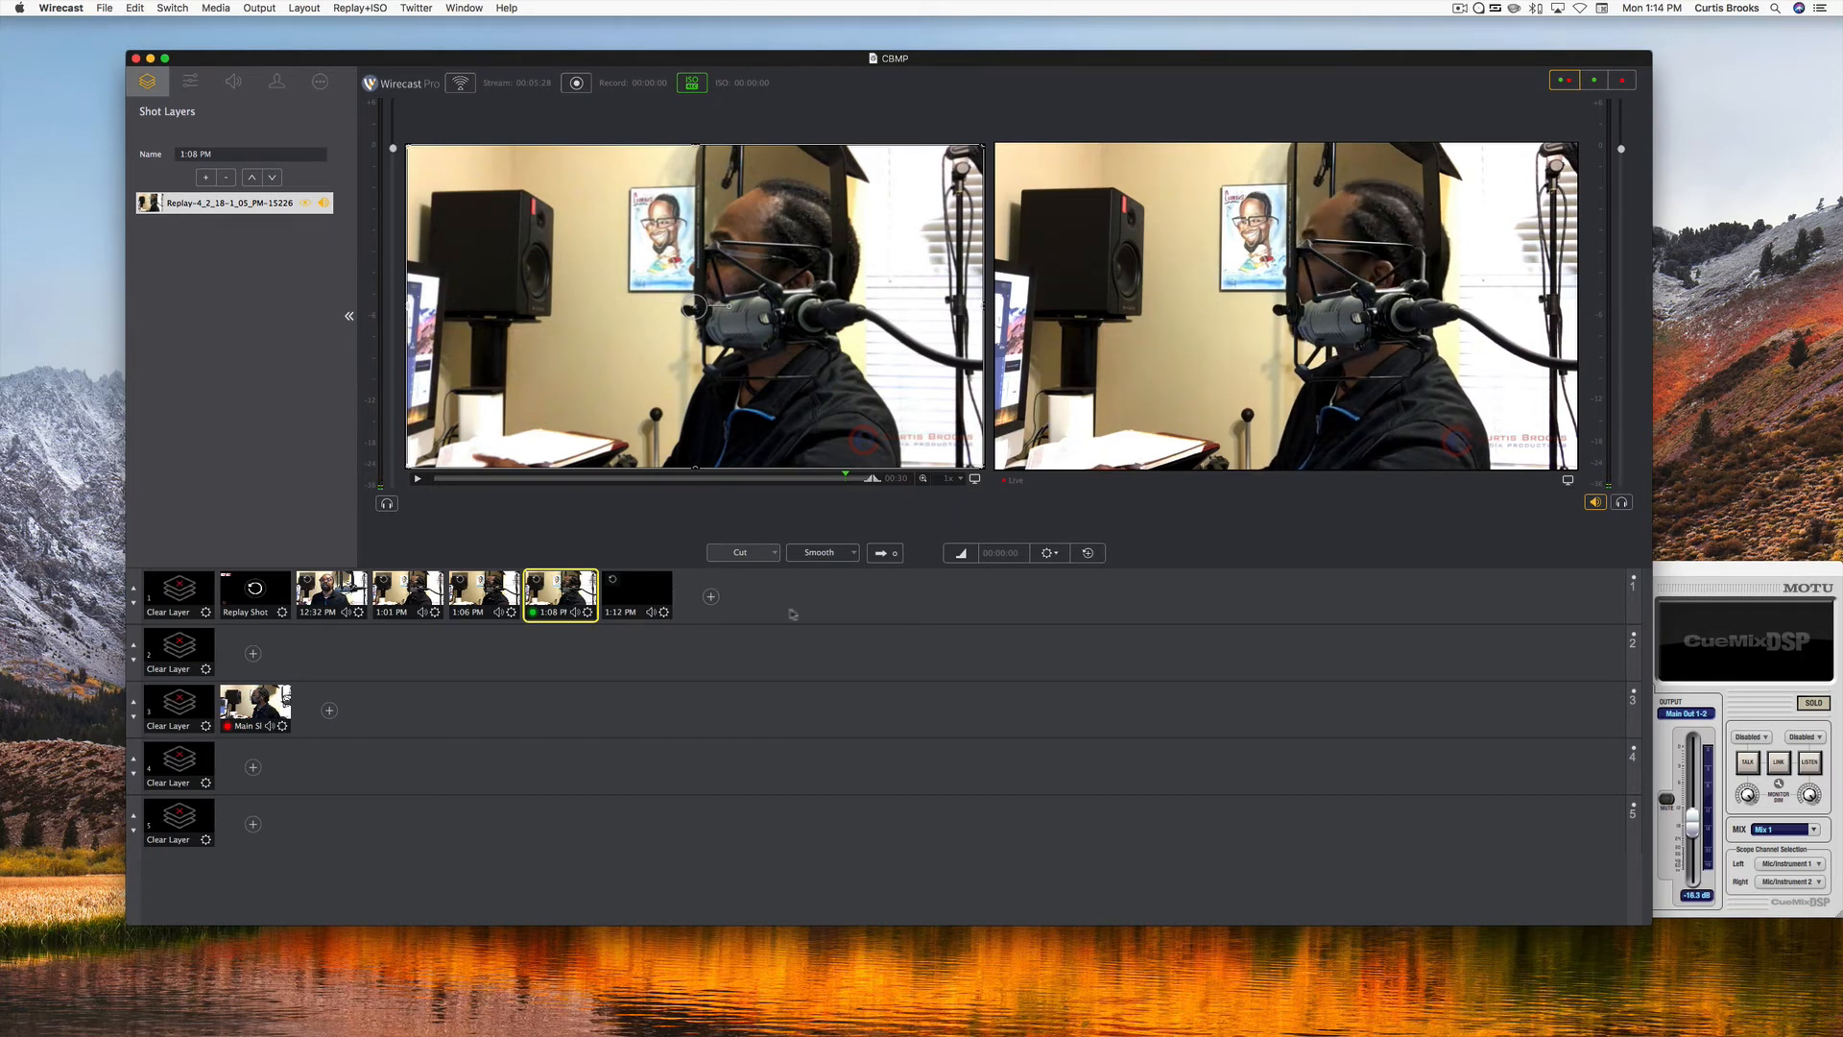
{"action": "left_click", "coordinate": [1089, 554]}
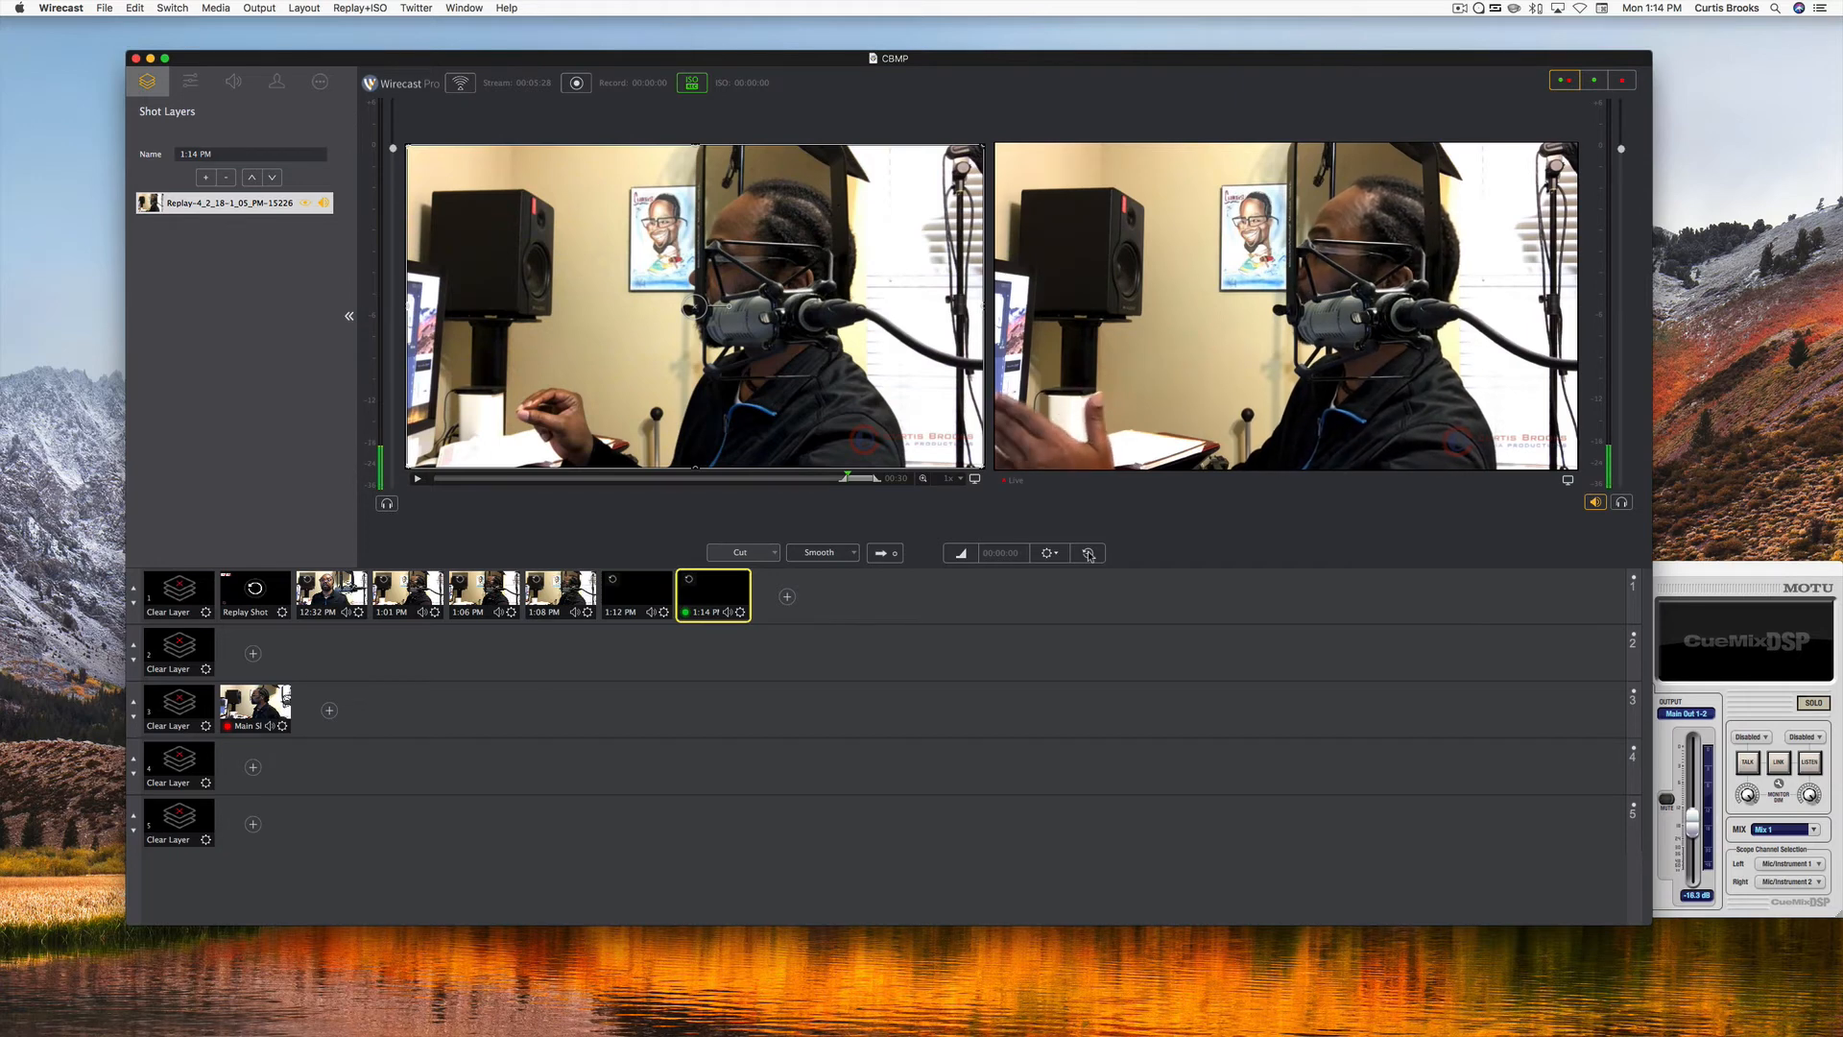
Mark the in point of a replay and create a replay shot from the marked duration in the first master layer.
{"action": "key", "text": "Left"}
{"action": "key", "text": "Left"}
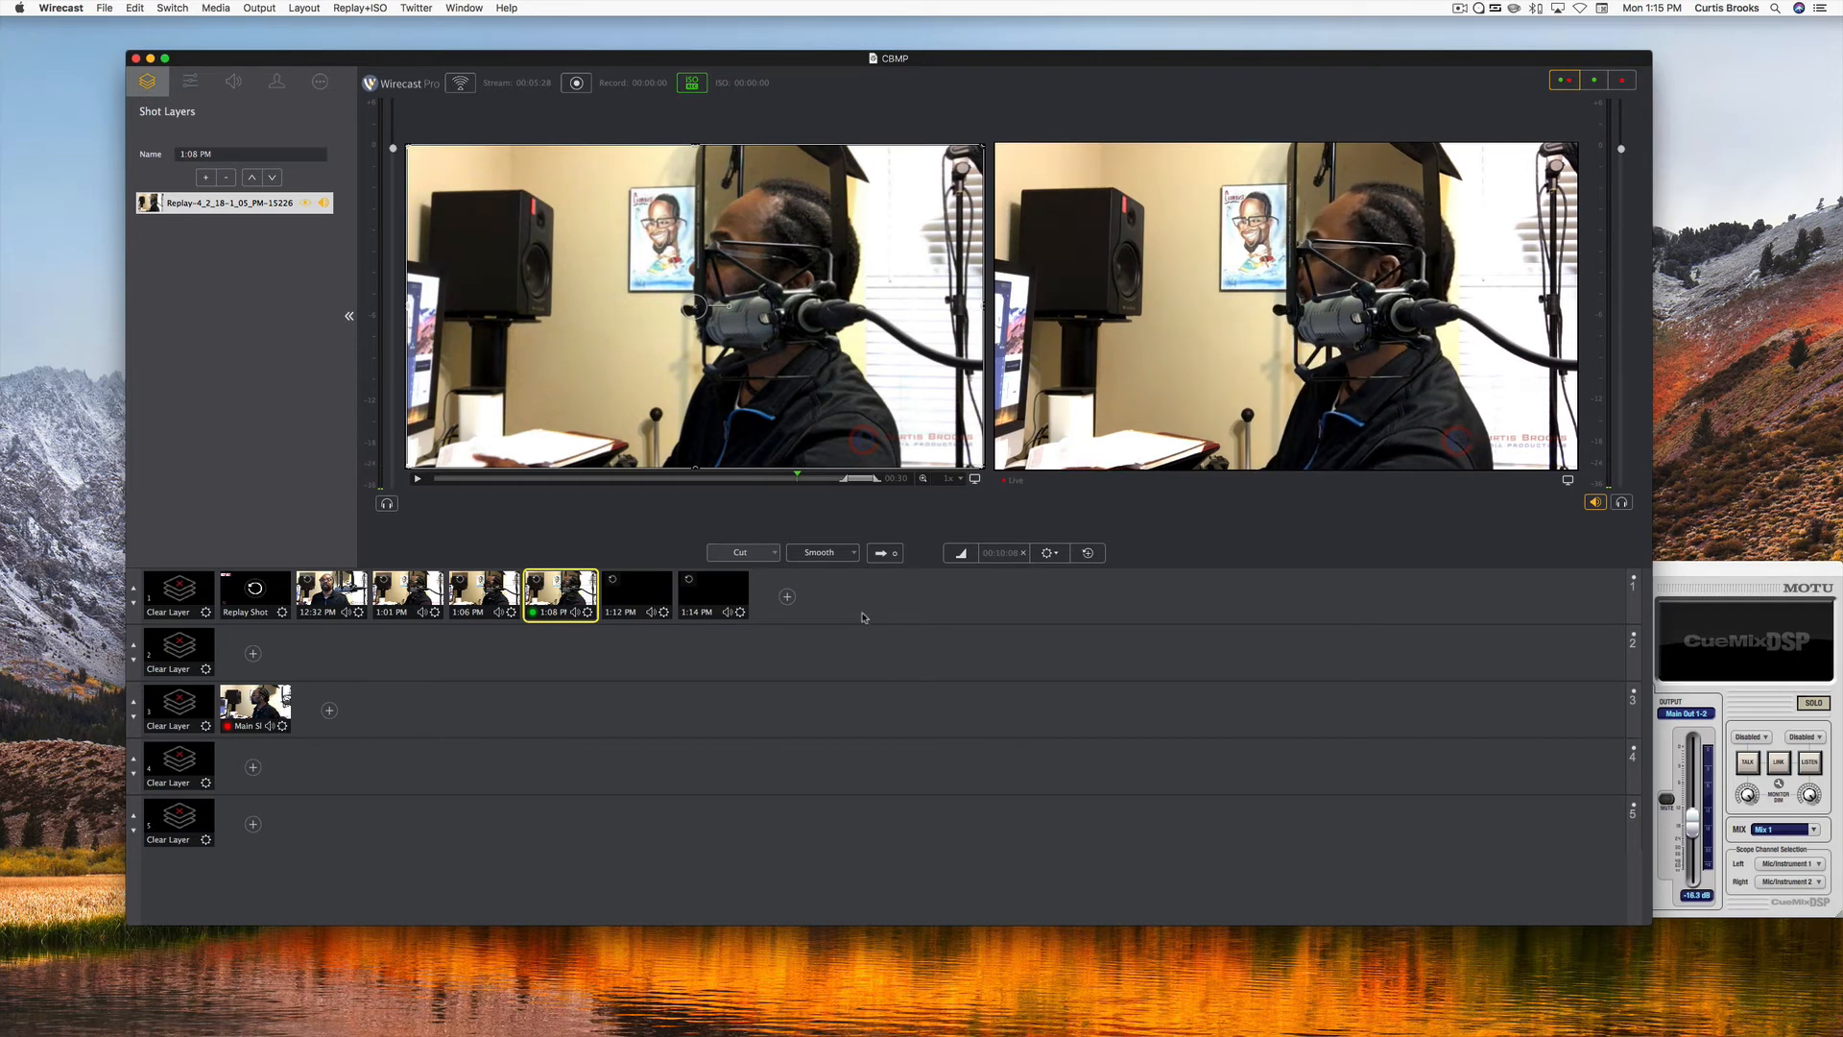
{"action": "left_click", "coordinate": [841, 590]}
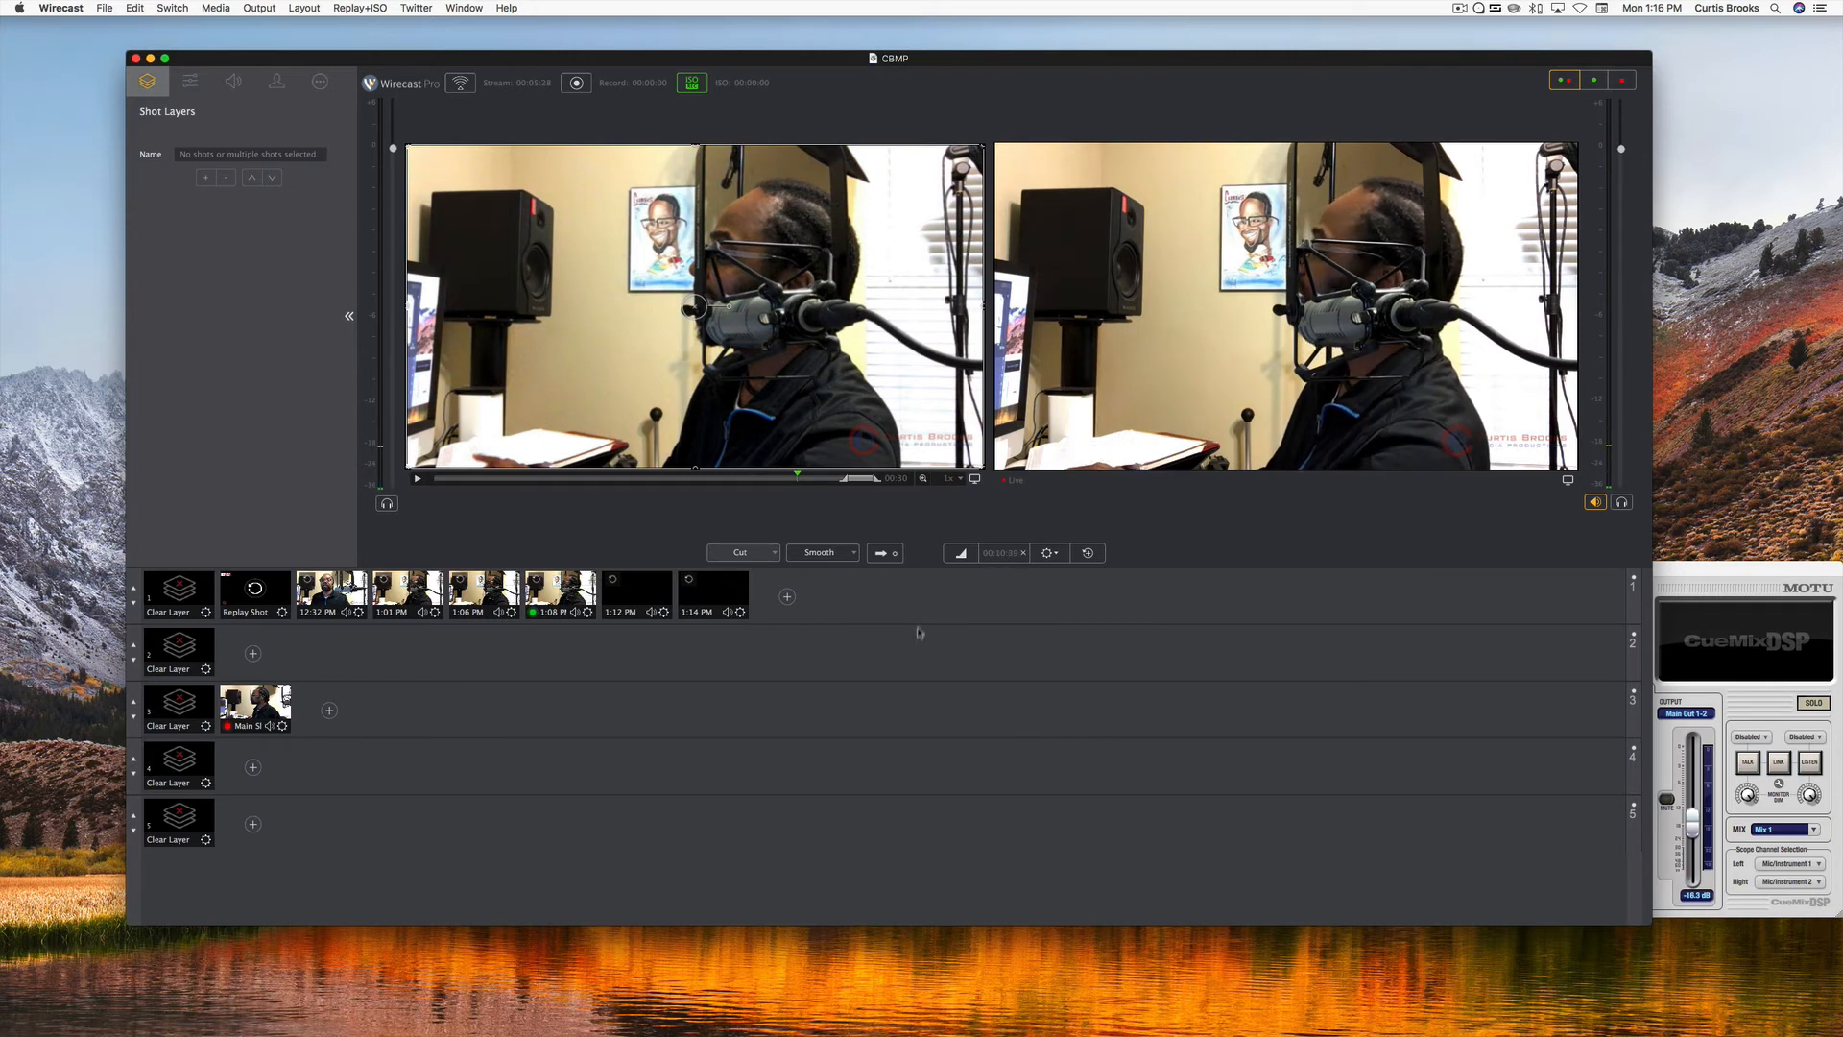
{"action": "left_click", "coordinate": [974, 553]}
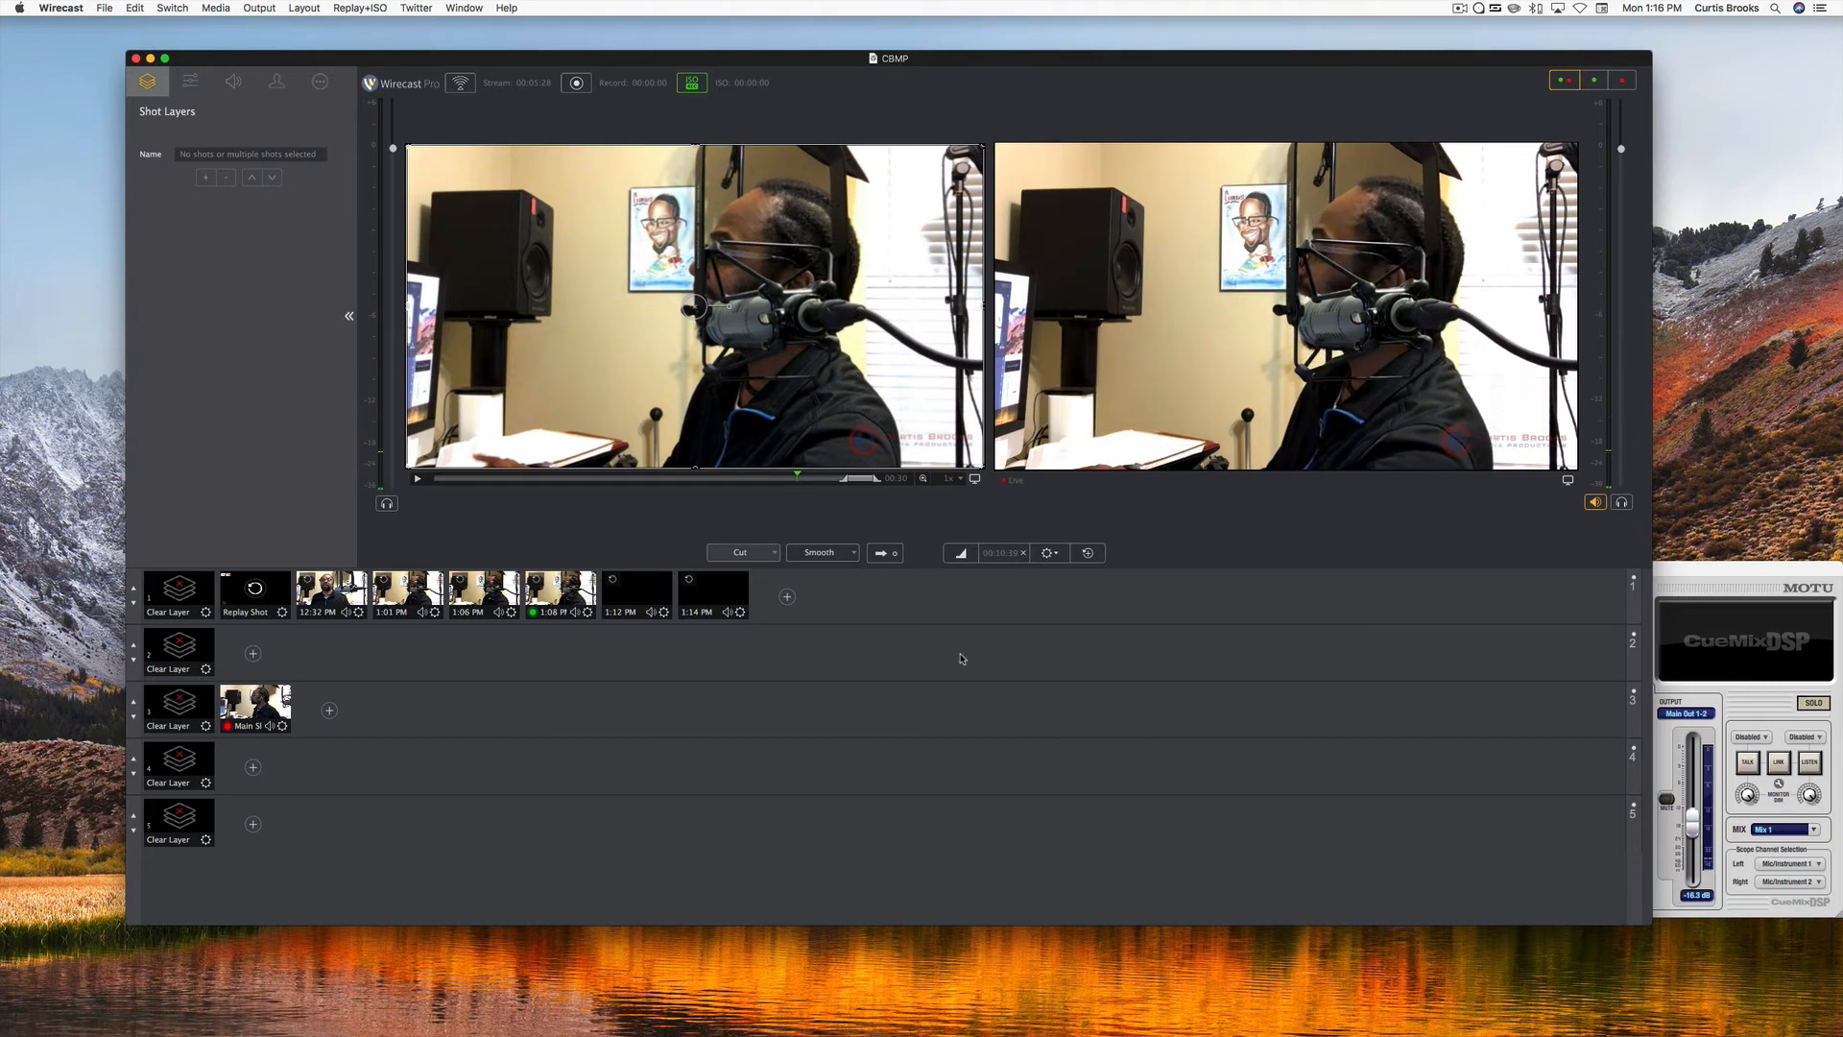
{"action": "key", "text": "super+shift+r"}
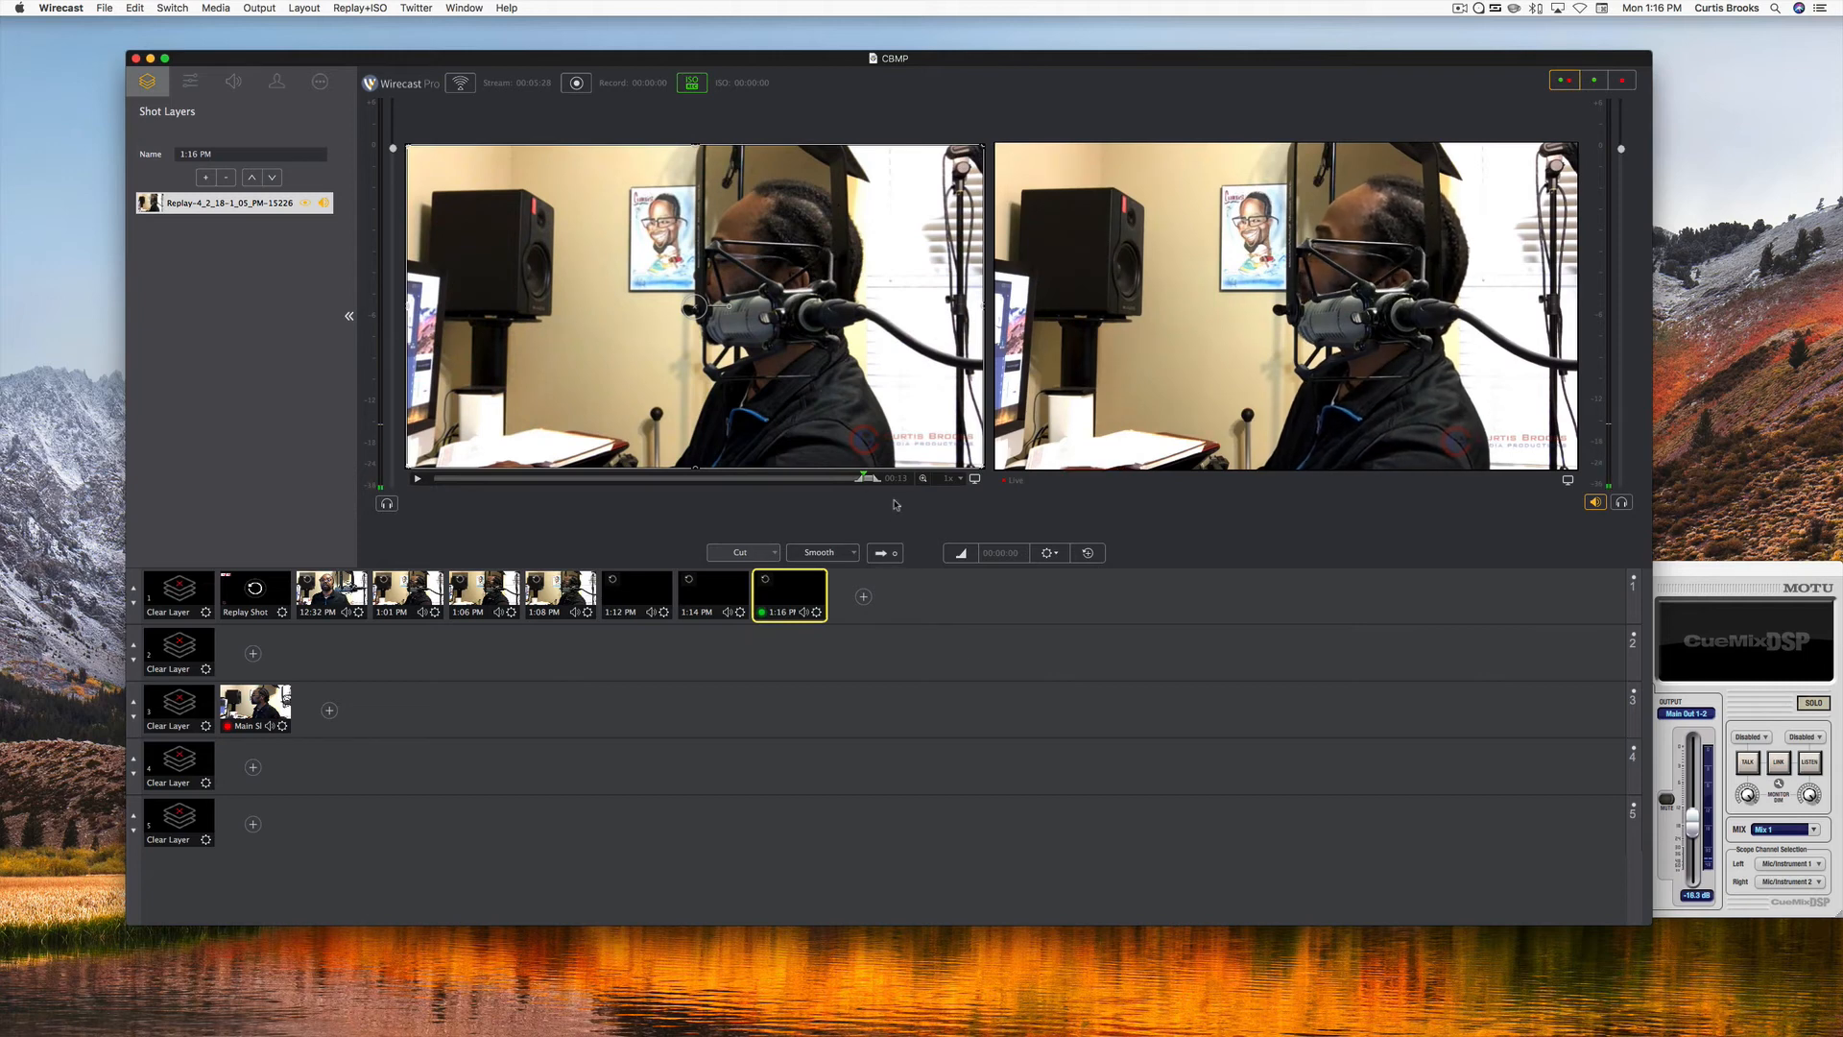
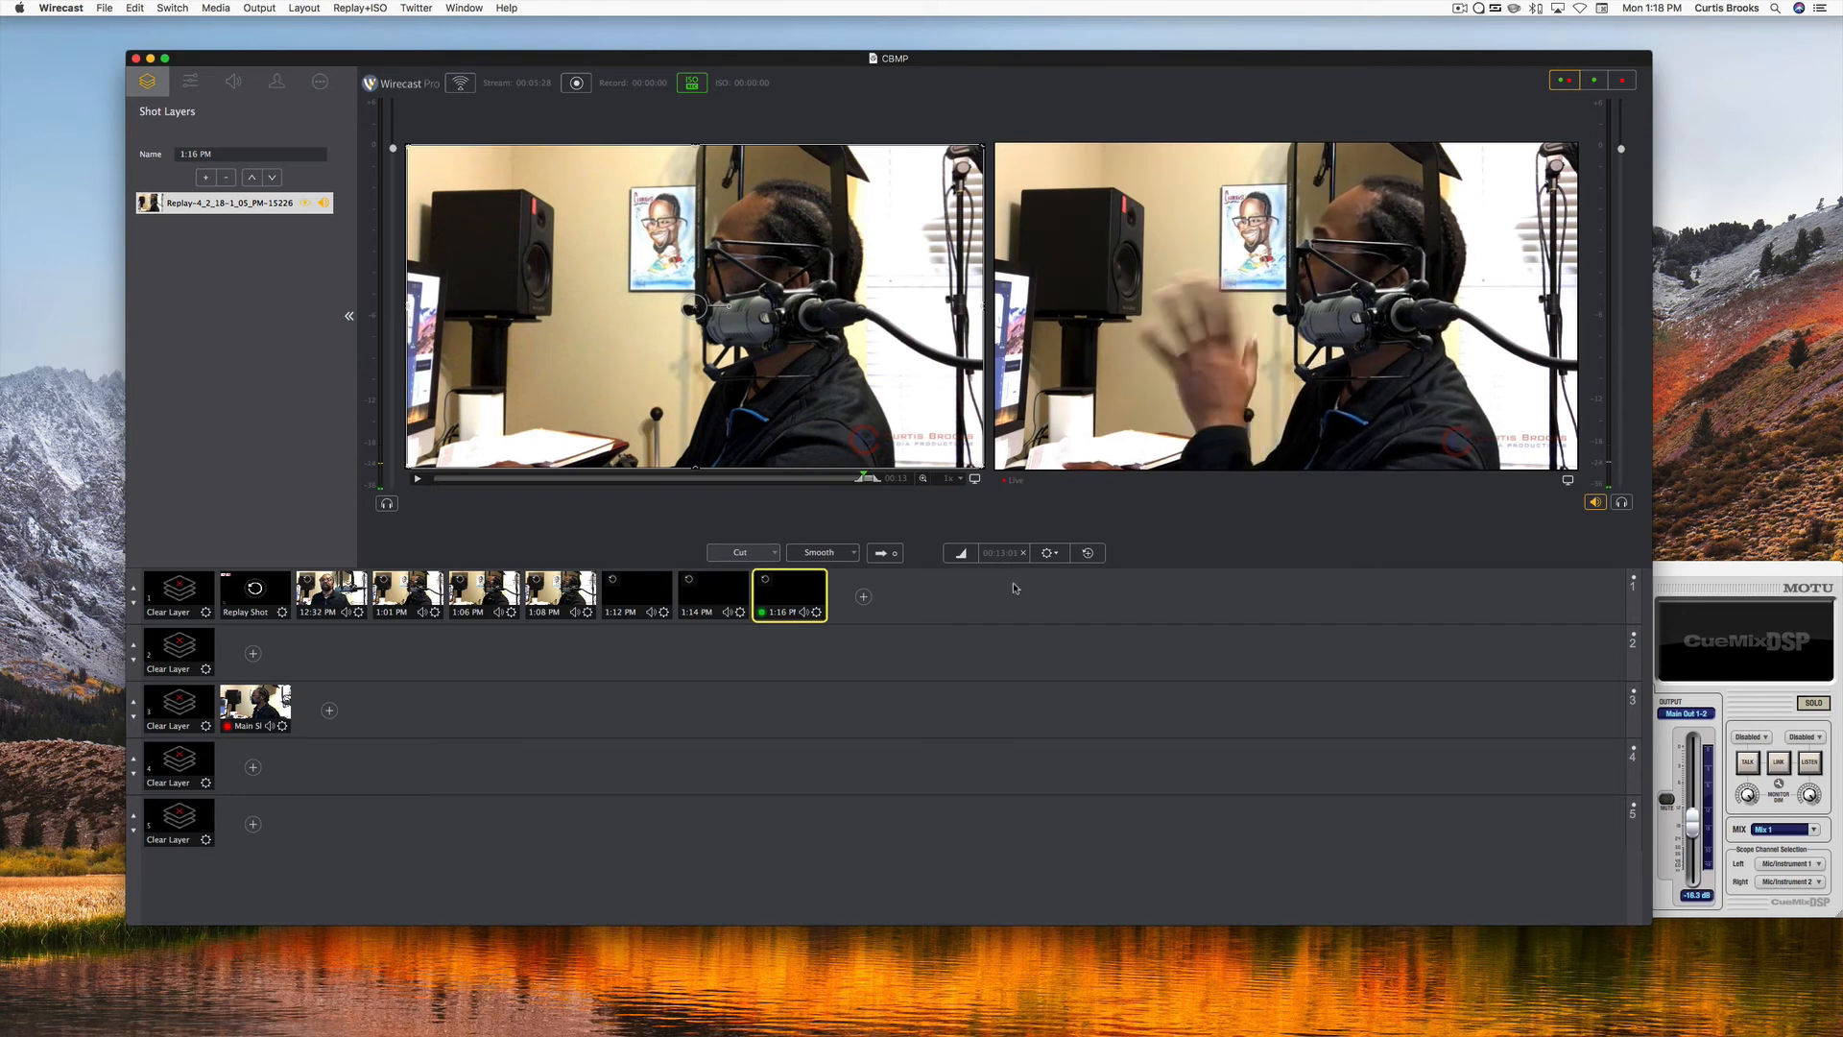
{"action": "left_click", "coordinate": [1088, 554]}
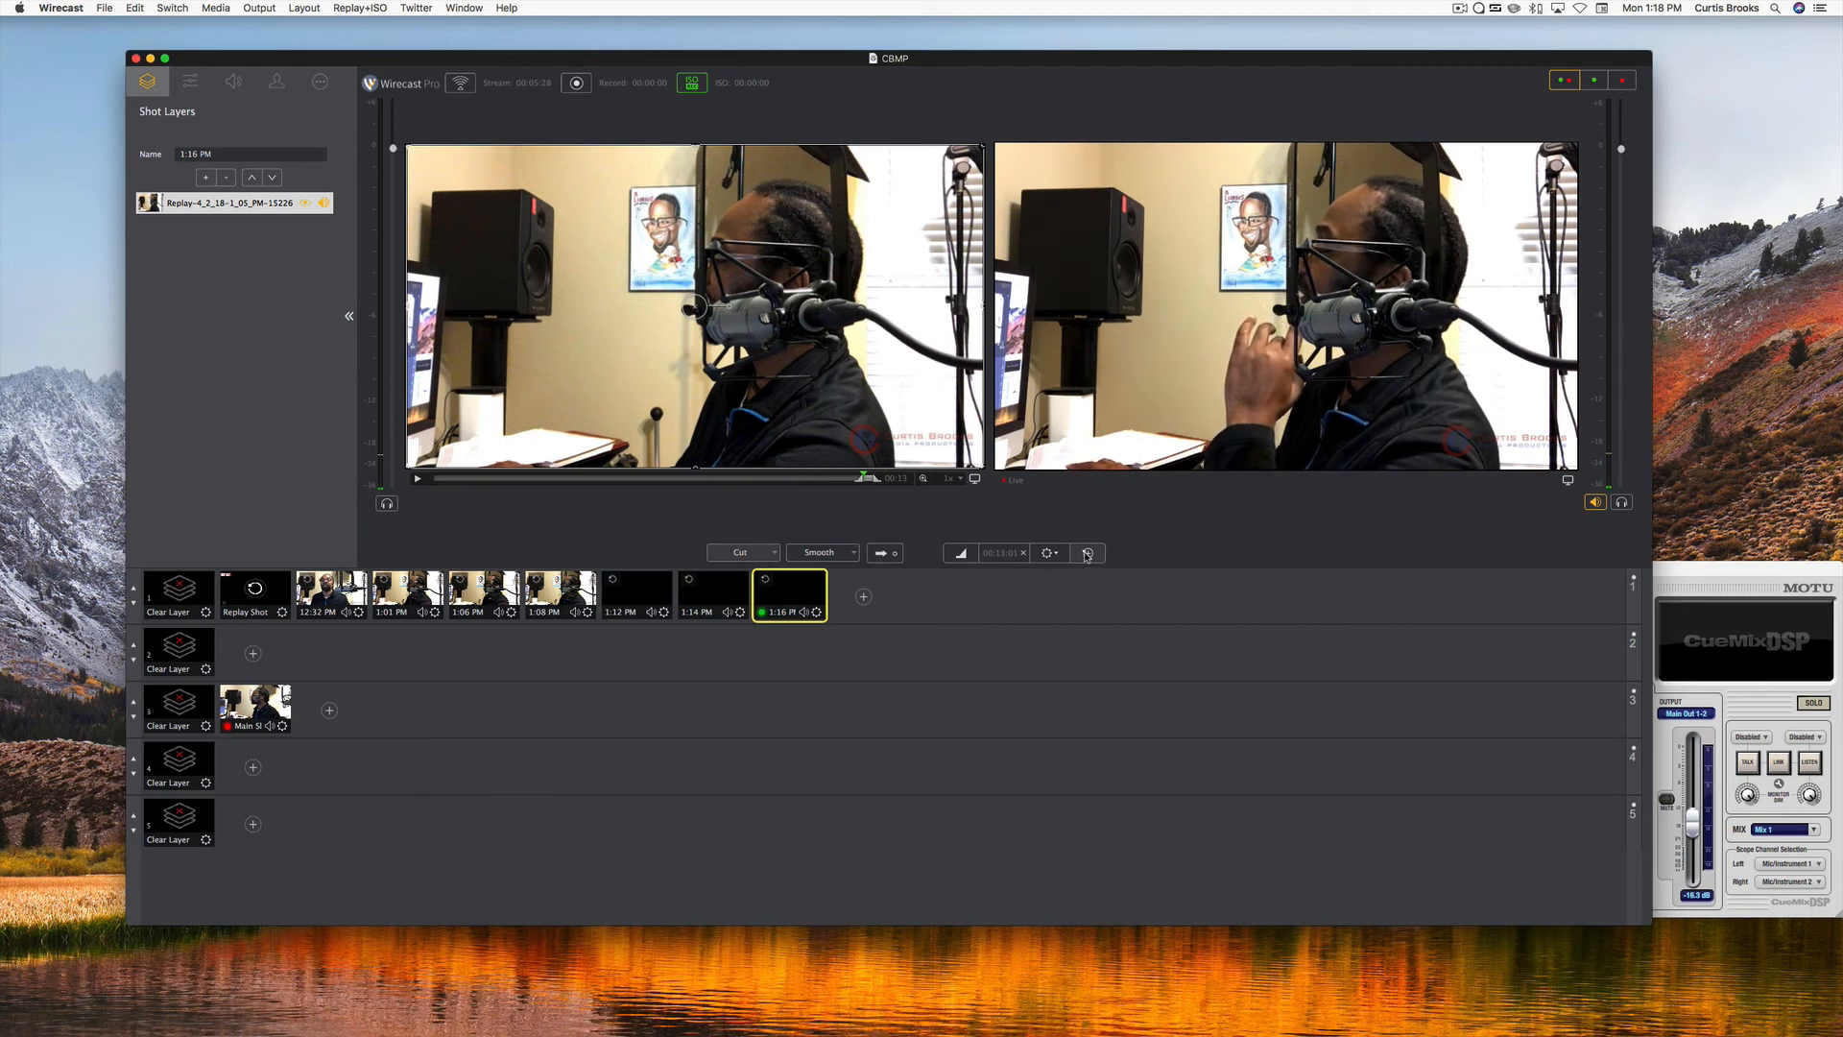